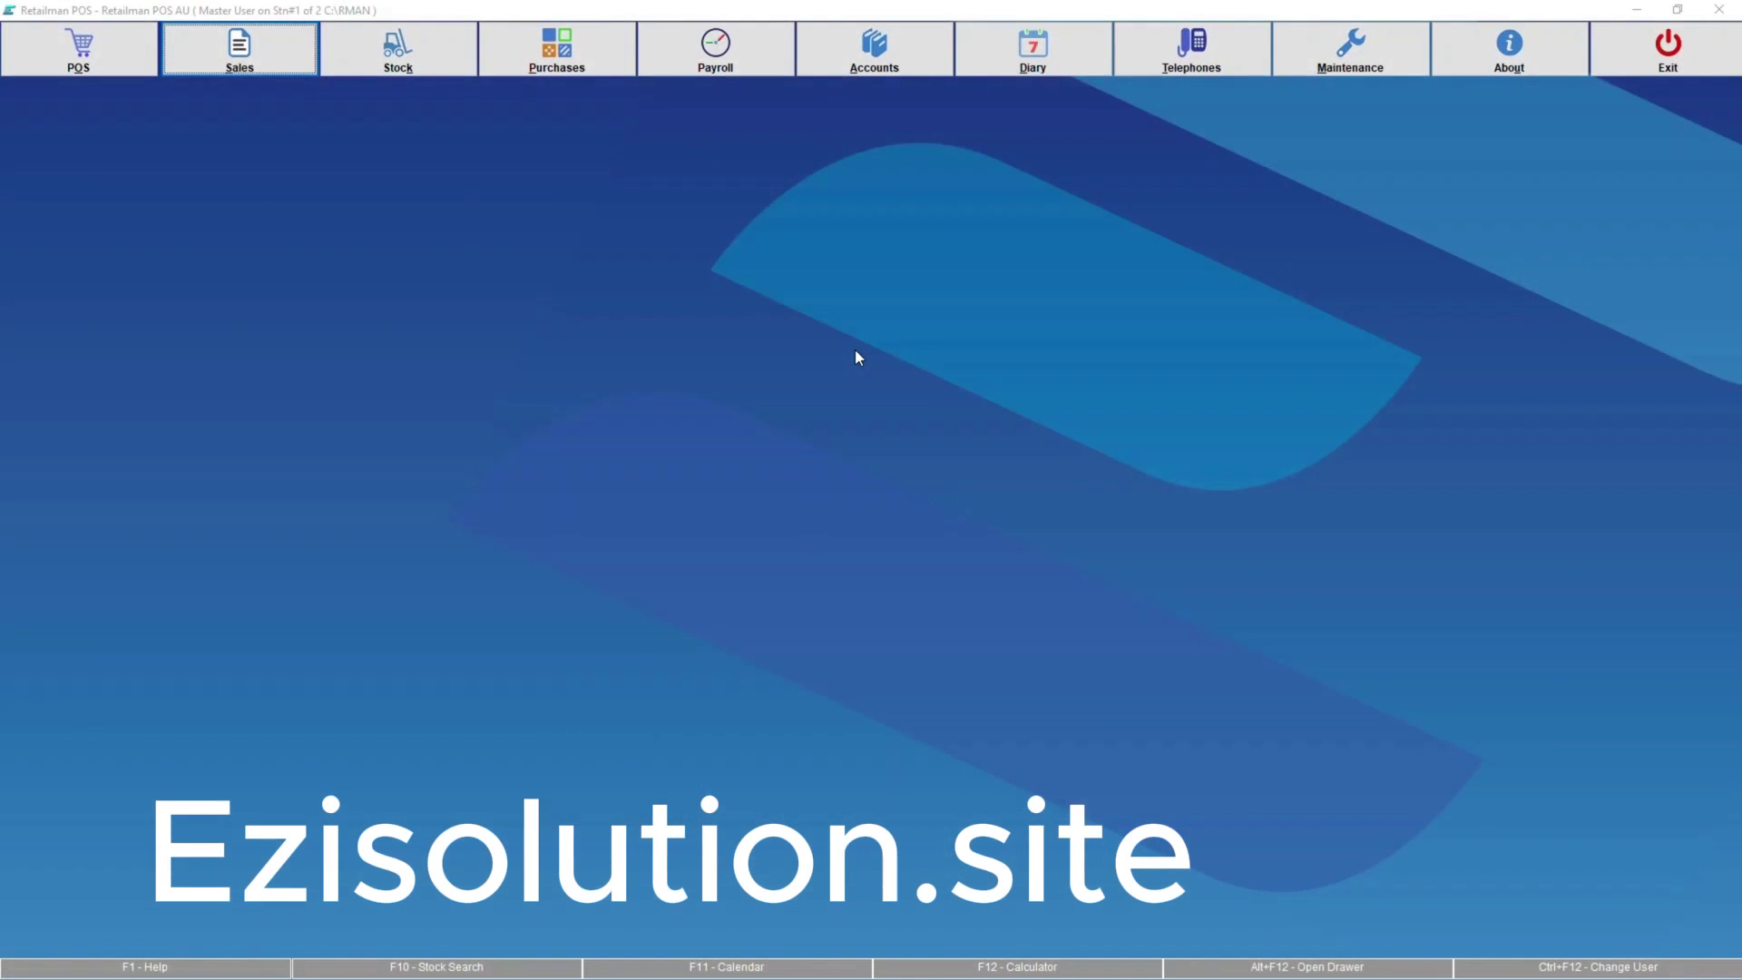
Open the Sales Menu from the Sales button on the top toolbar.
{"action": "left_click", "coordinate": [299, 60]}
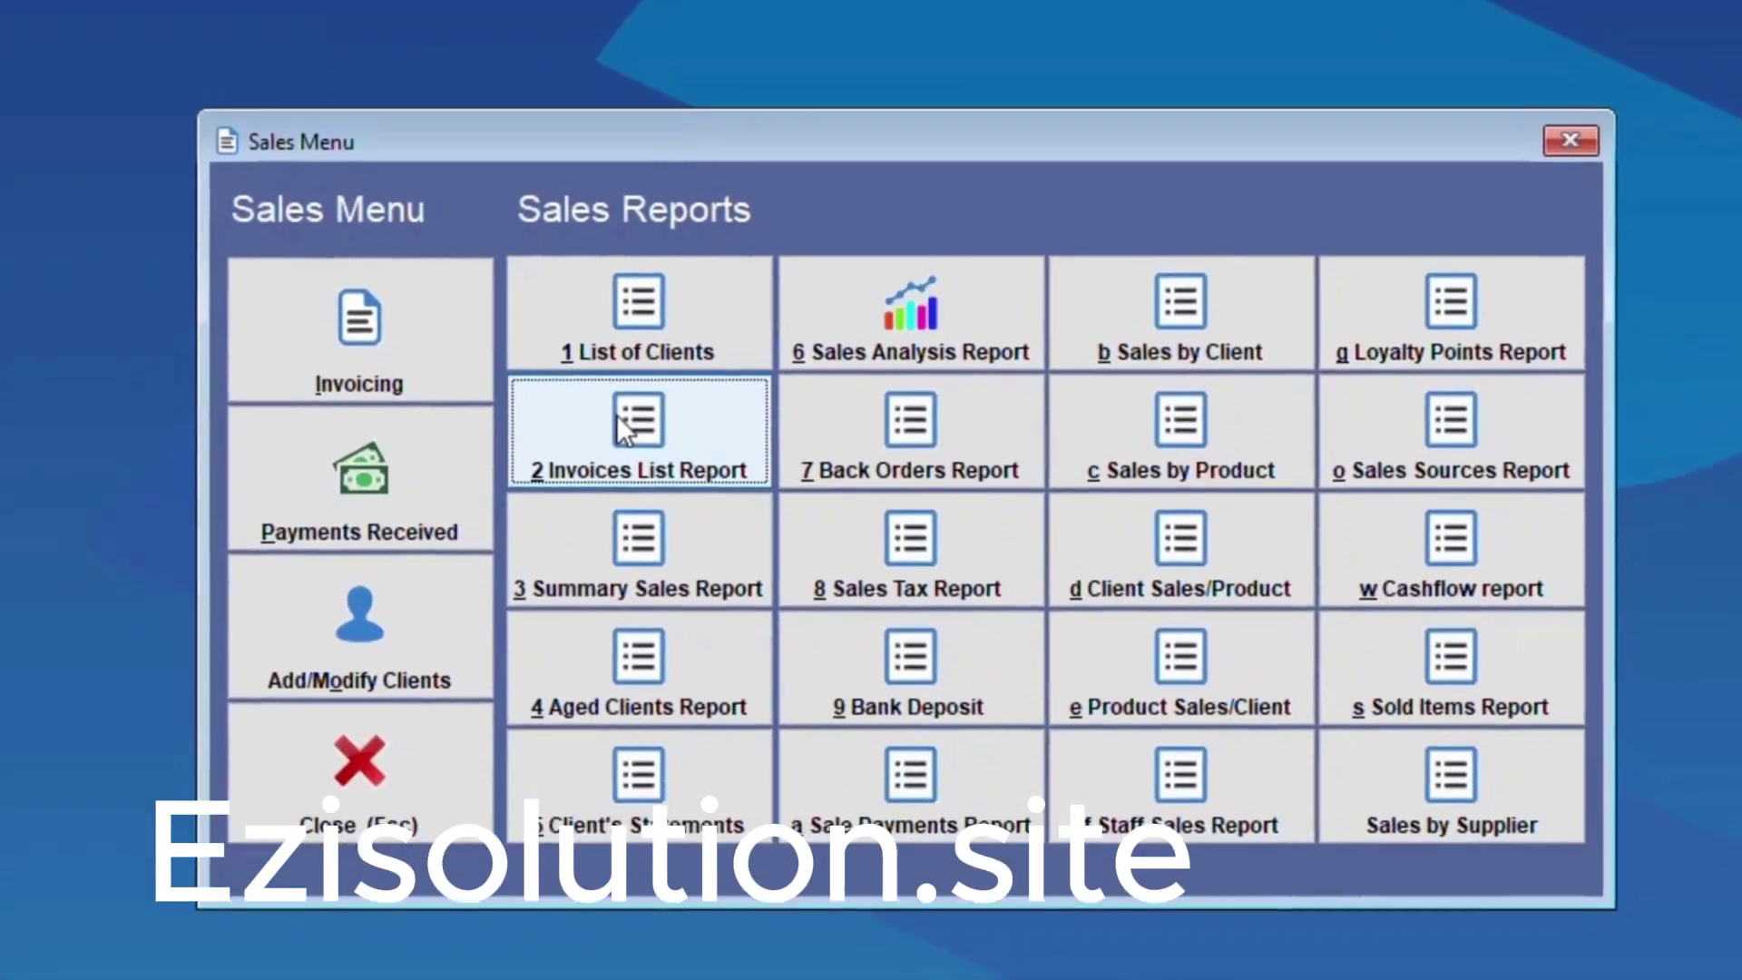
Open the Invoices List Report options with location AU and document type Invoice.
{"action": "left_click", "coordinate": [1393, 873]}
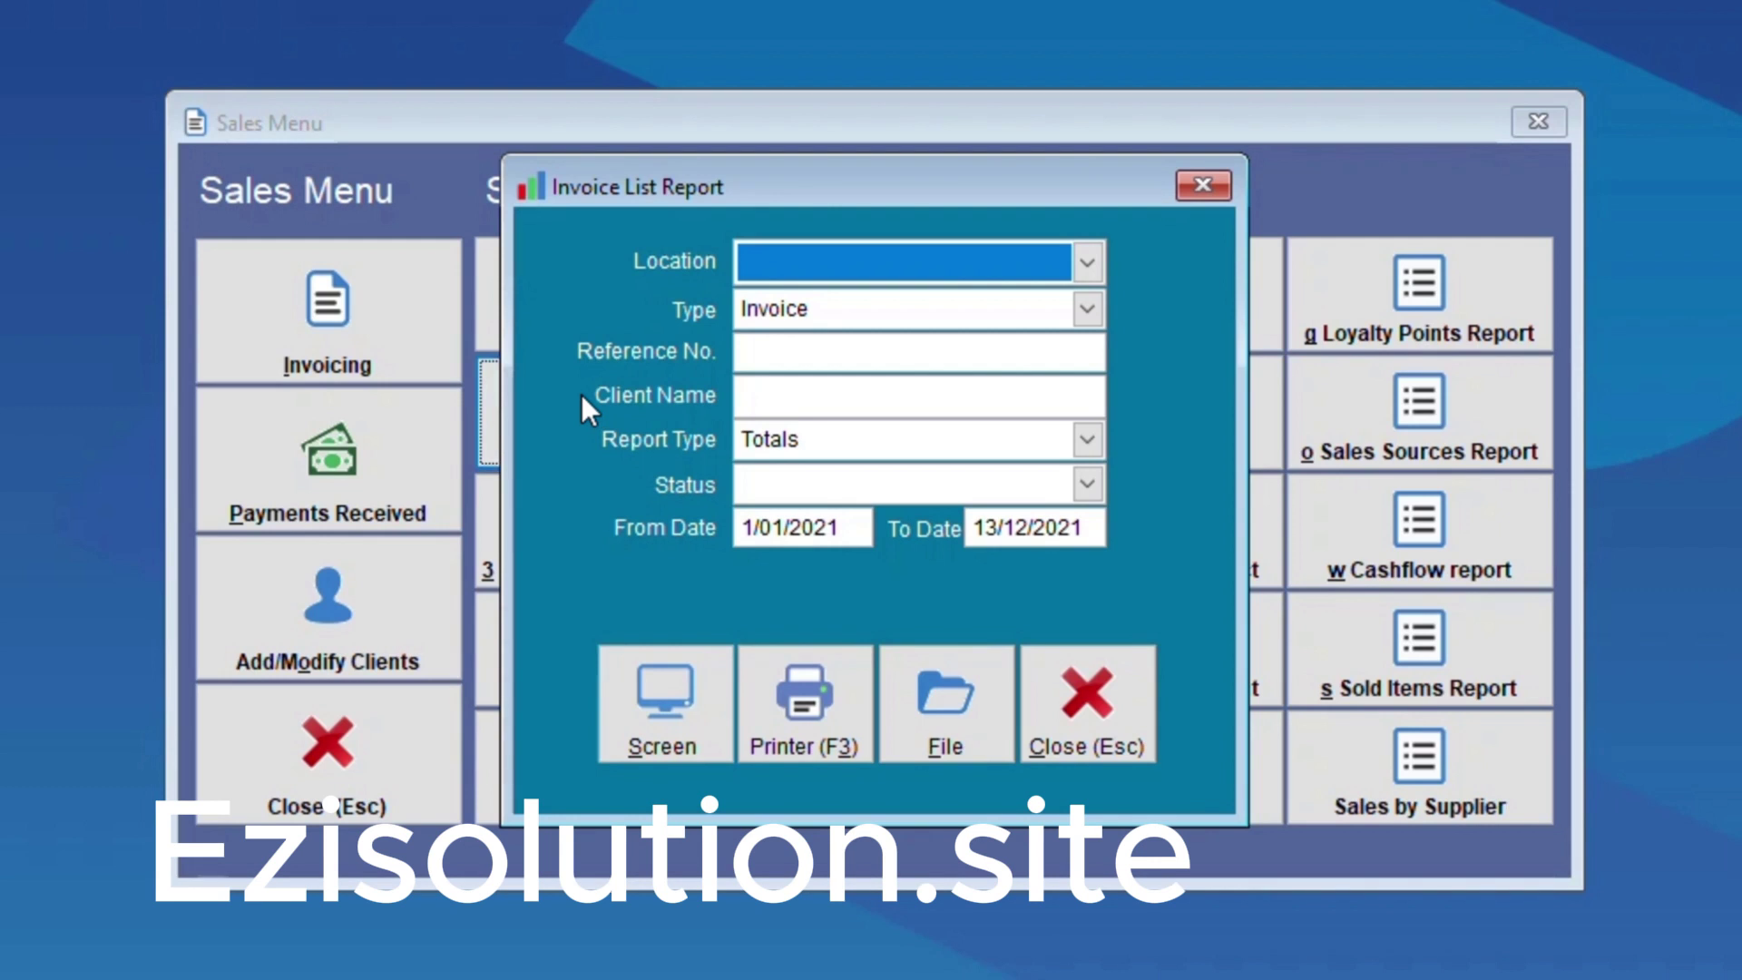
{"action": "left_click", "coordinate": [1086, 271]}
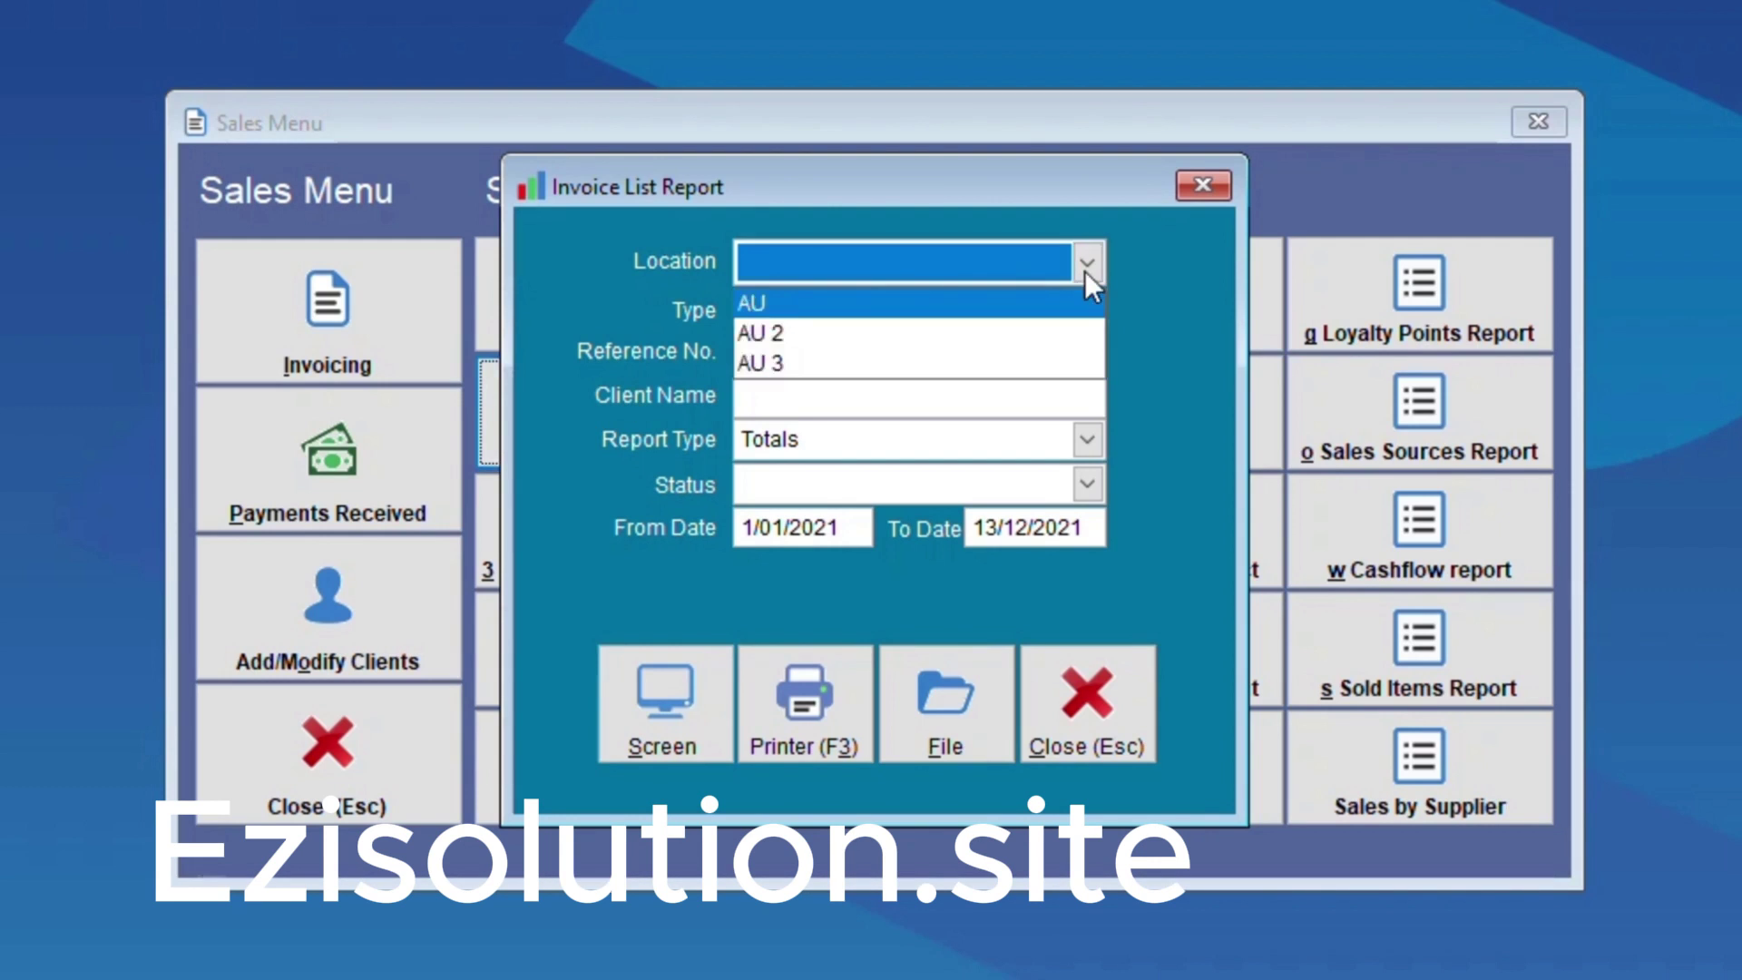
{"action": "left_click", "coordinate": [984, 308]}
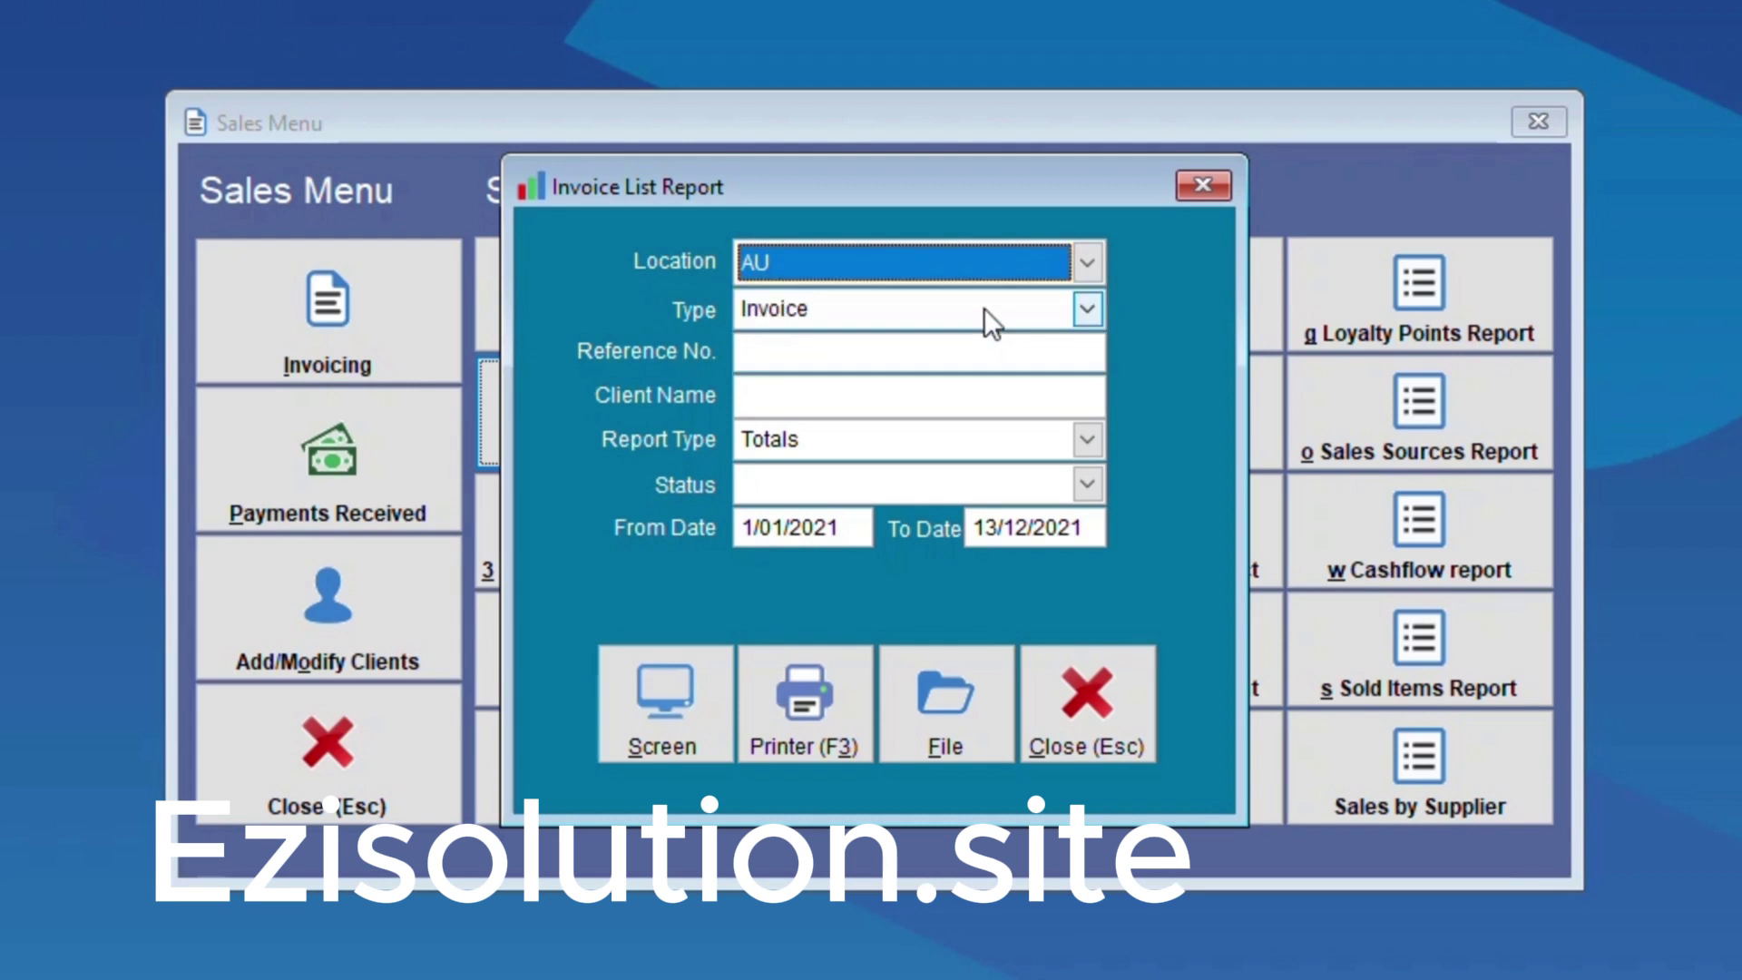
{"action": "left_click", "coordinate": [1085, 311]}
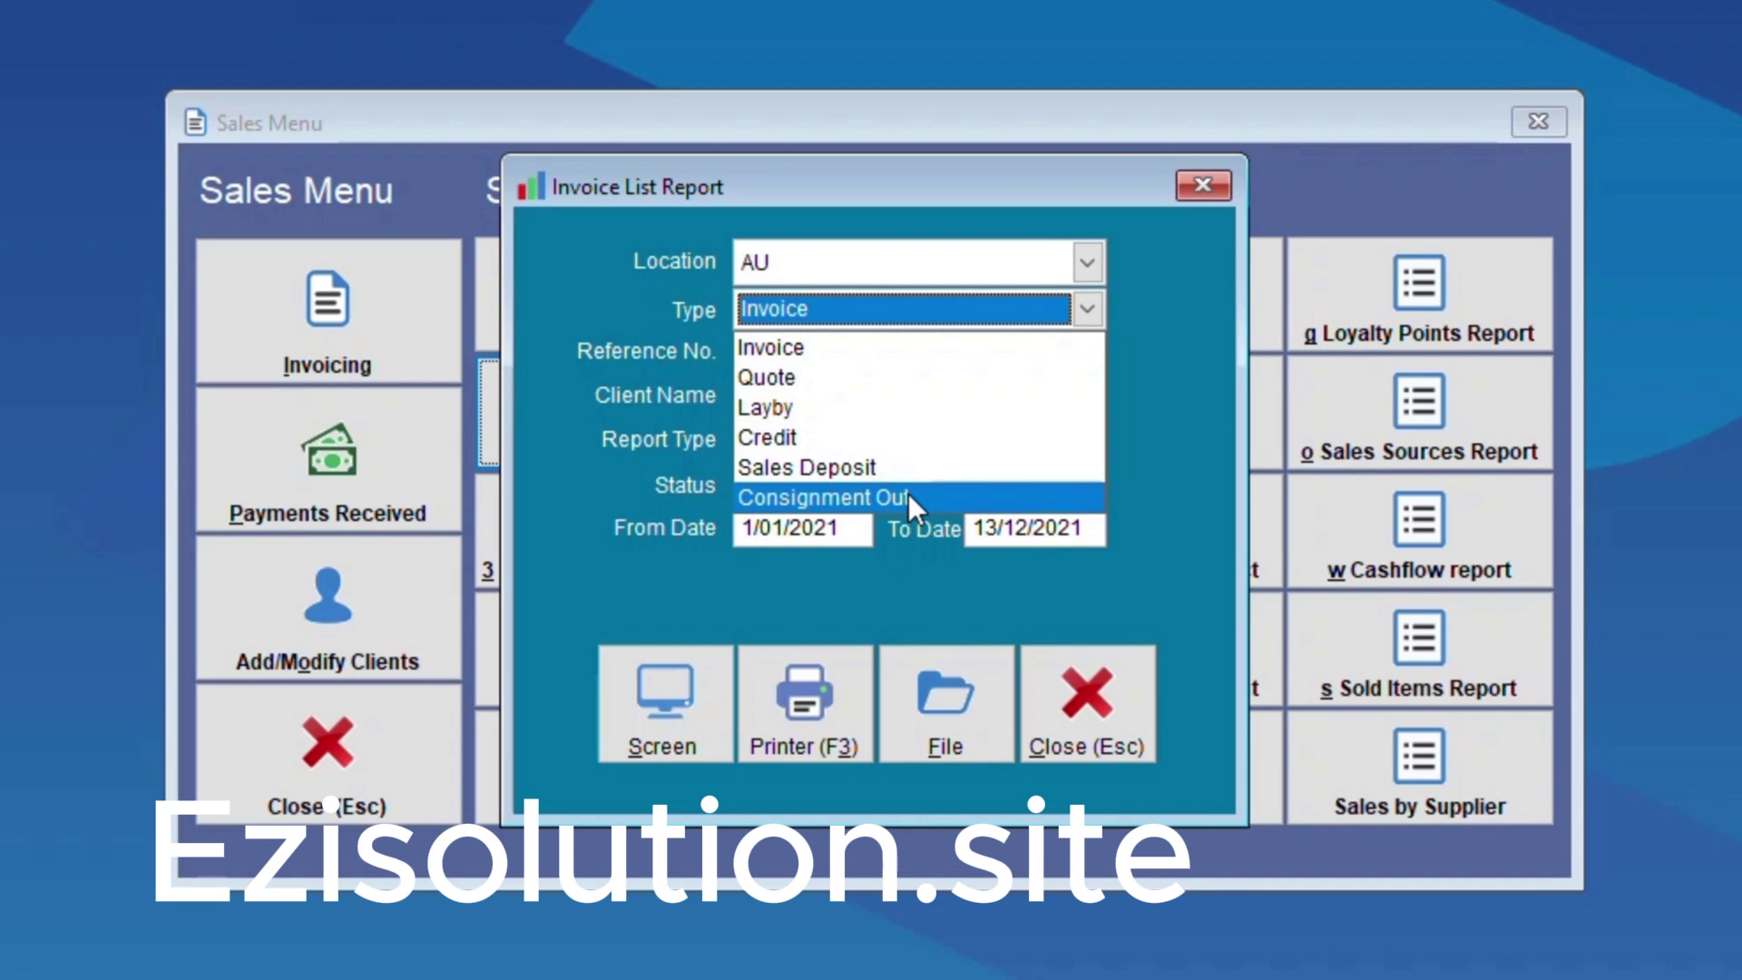
{"action": "left_click", "coordinate": [1170, 485]}
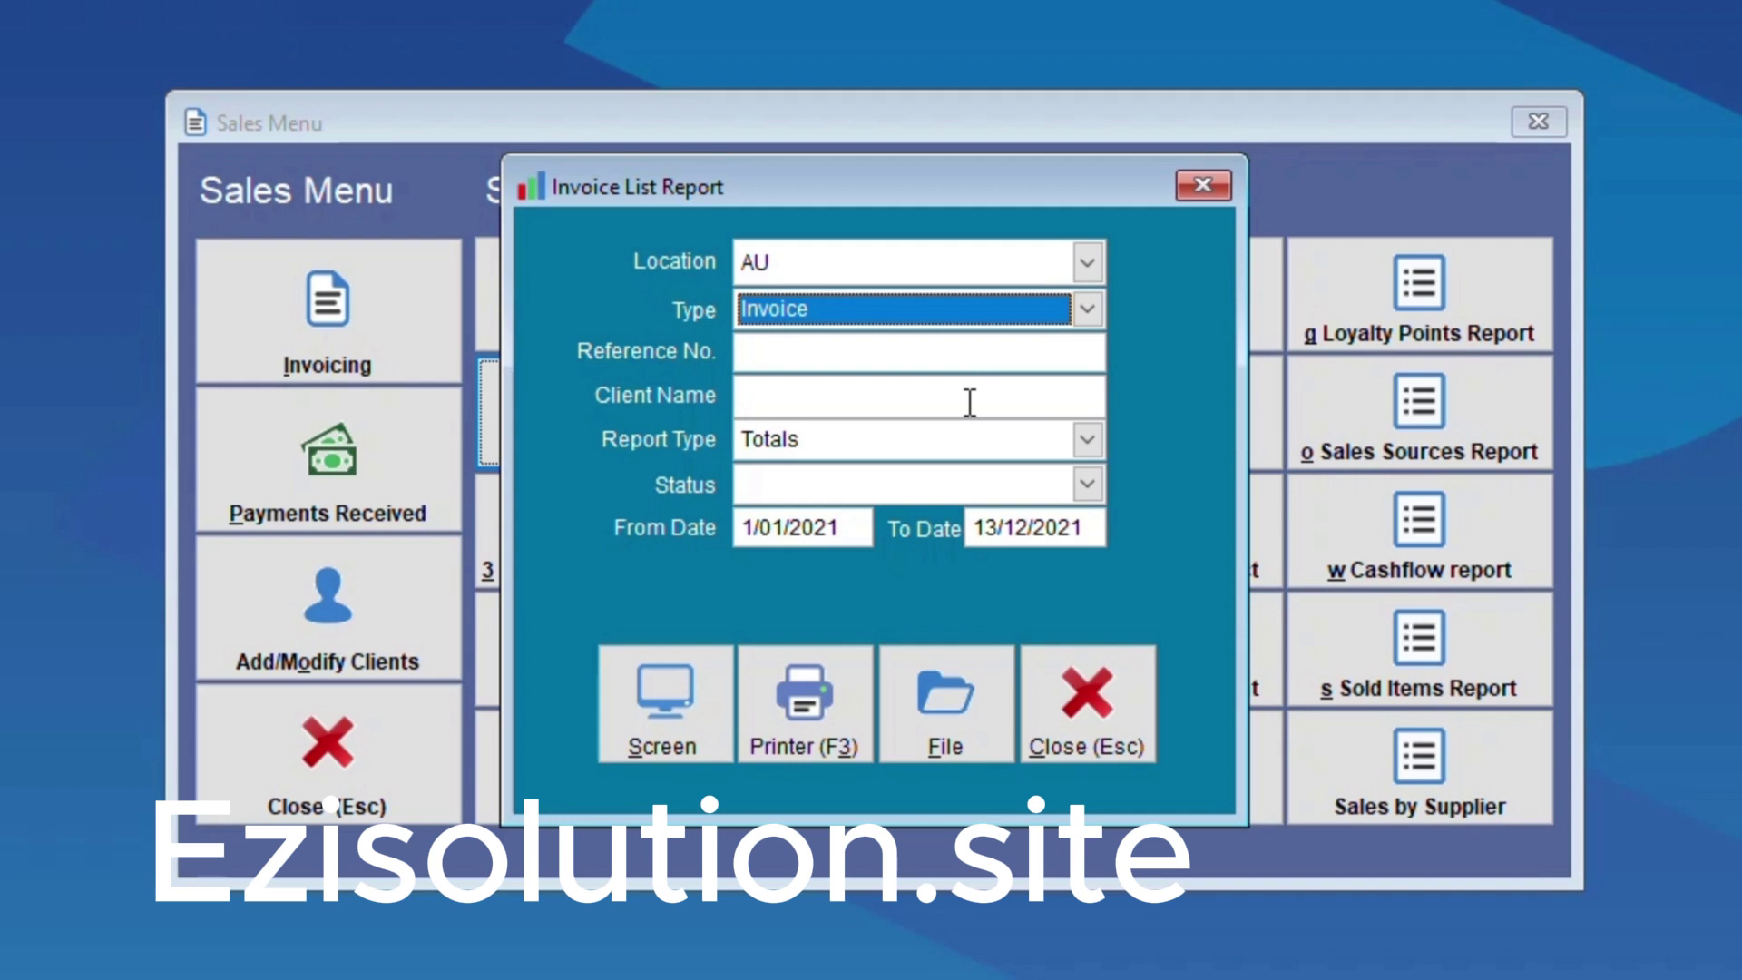
{"action": "left_click", "coordinate": [1091, 443]}
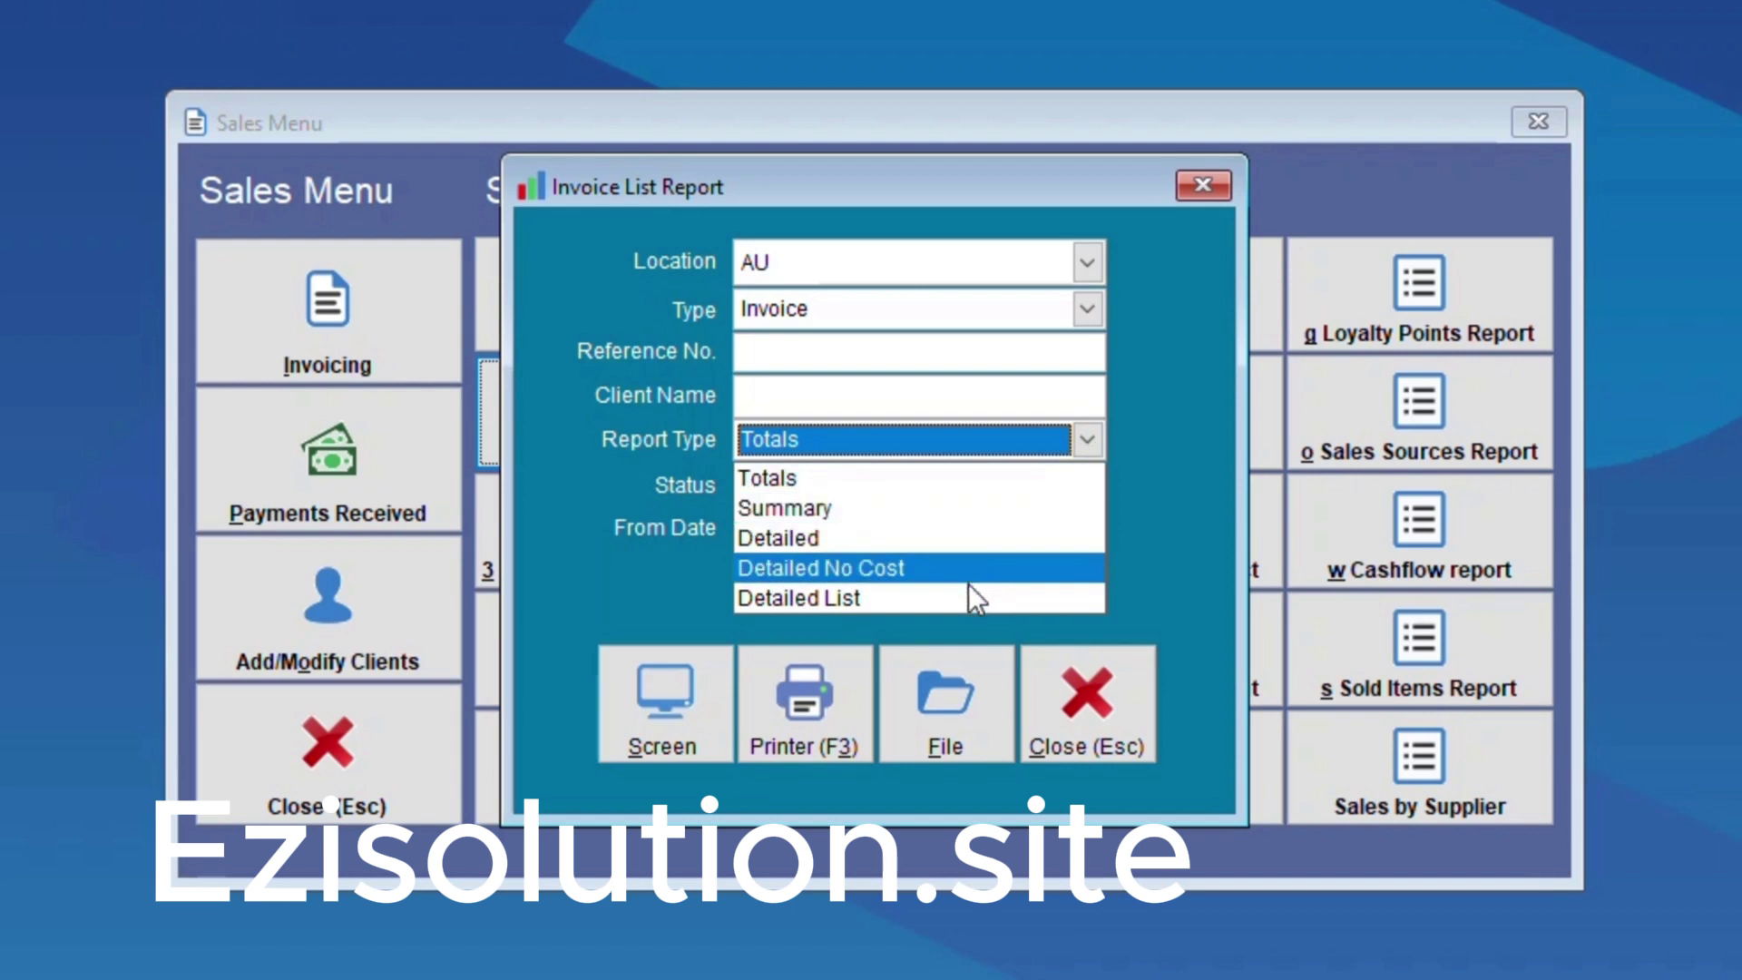
{"action": "left_click", "coordinate": [1118, 593]}
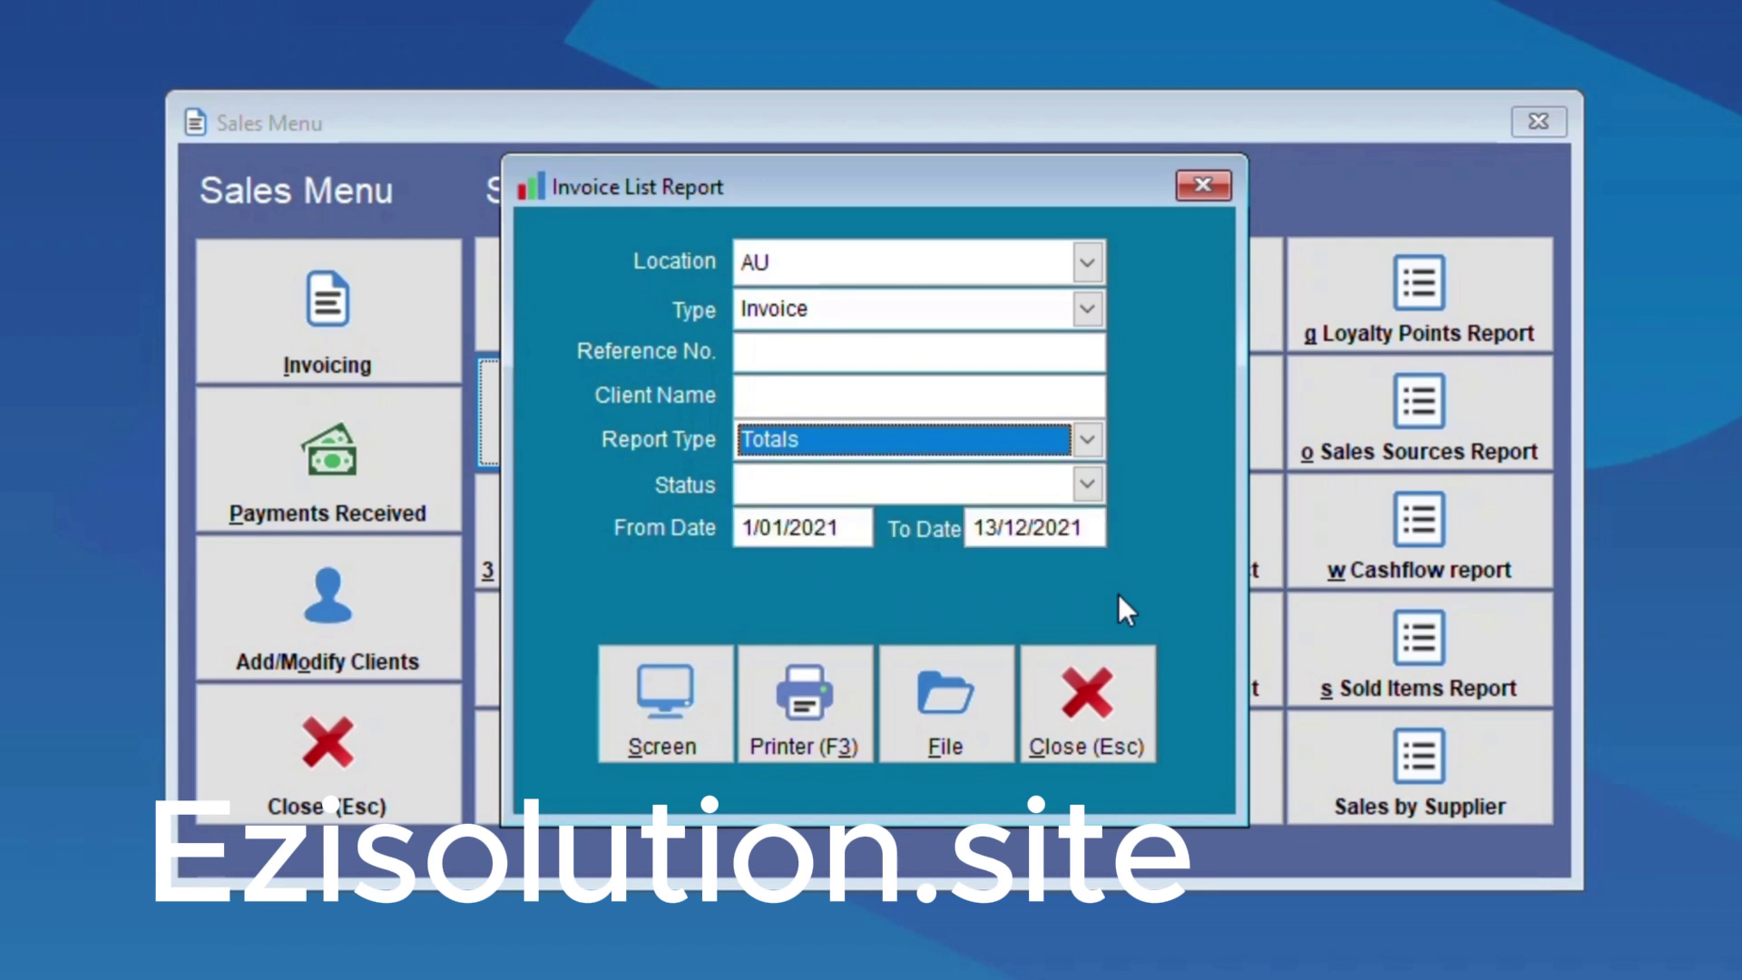
{"action": "left_click", "coordinate": [1092, 493]}
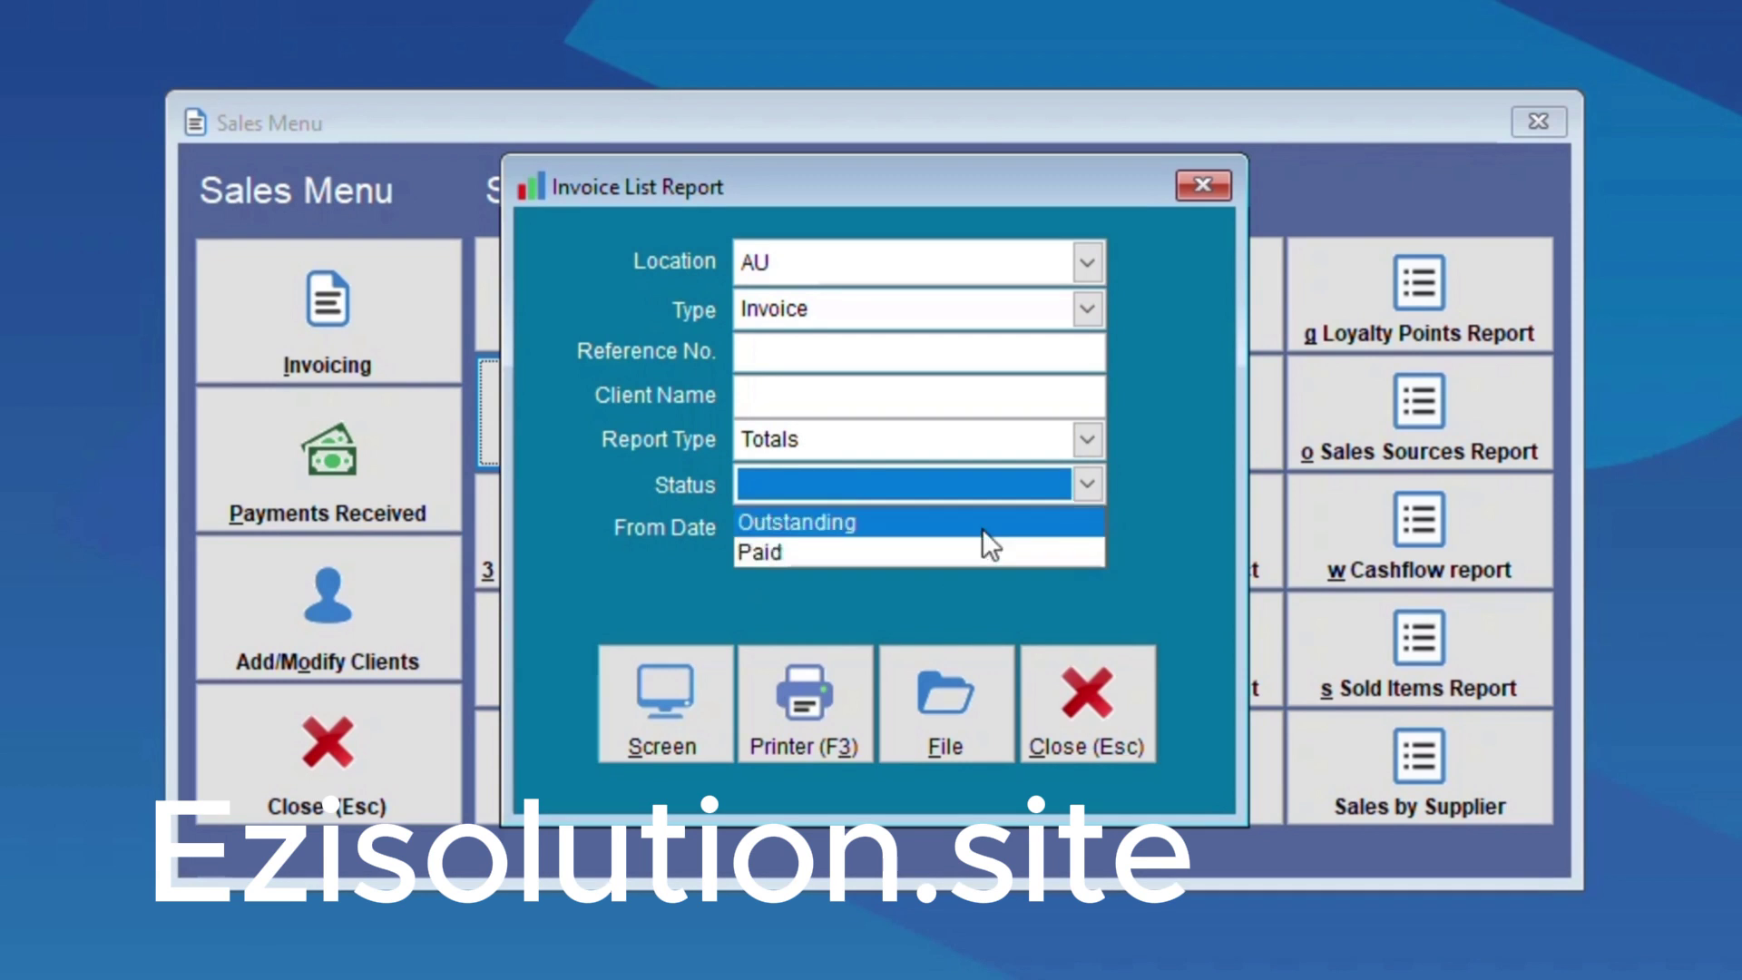
{"action": "left_click", "coordinate": [1152, 515]}
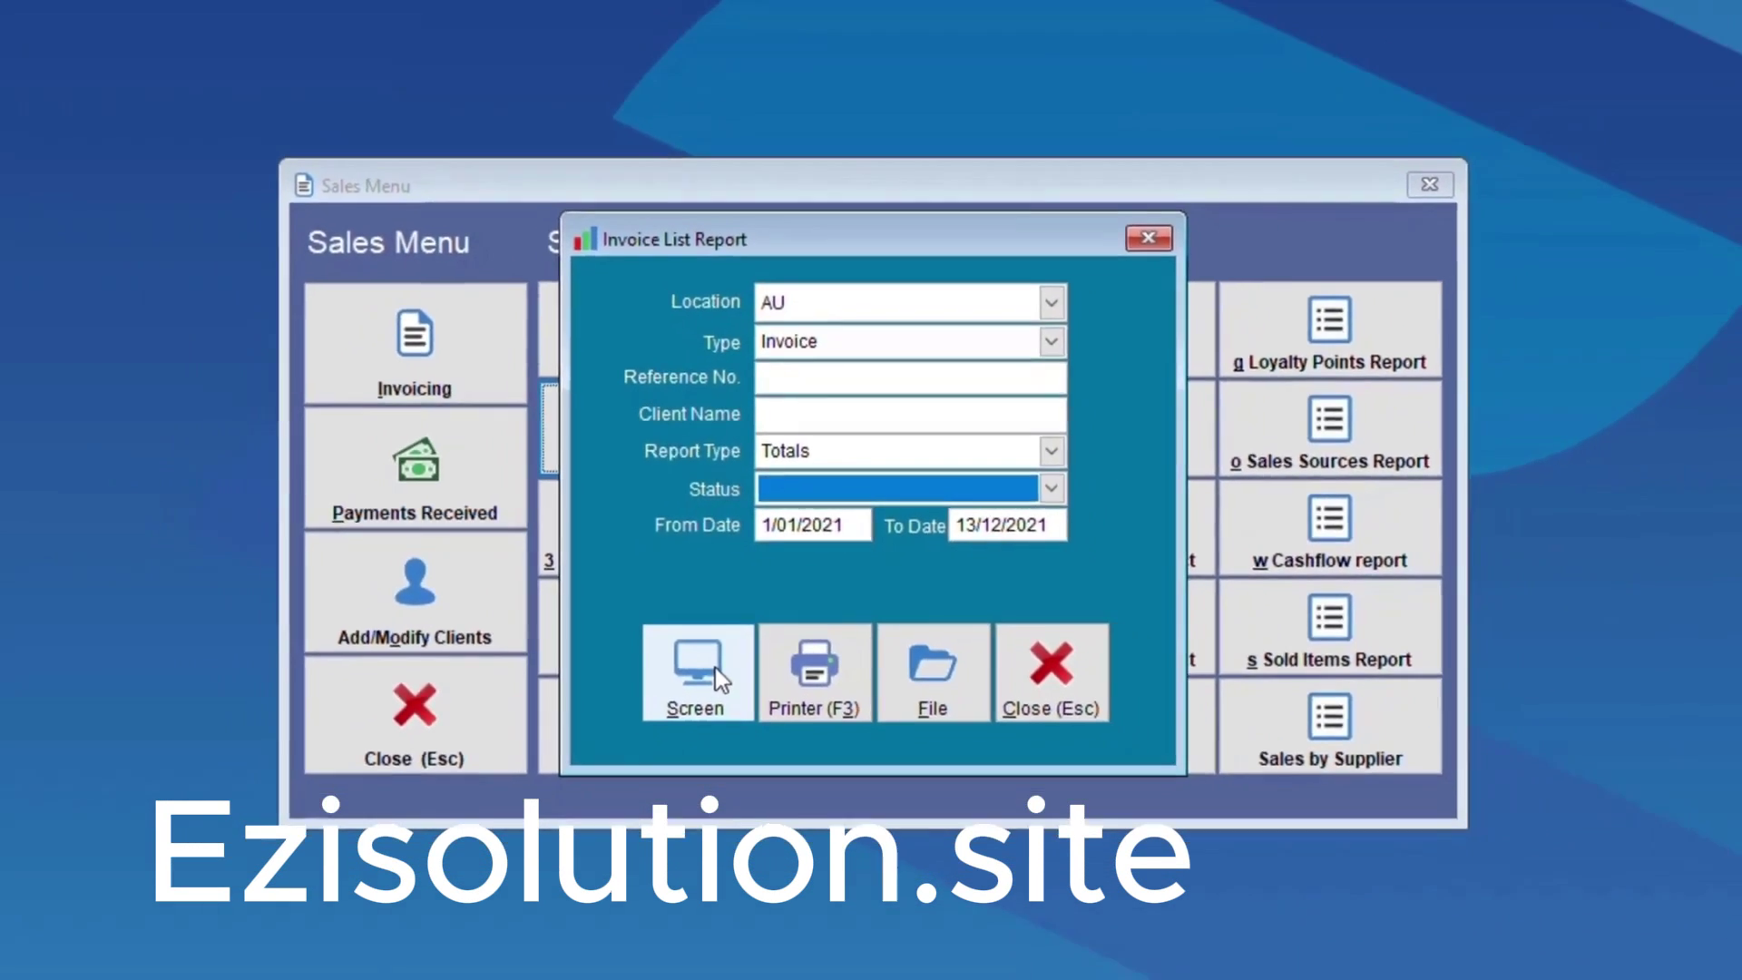
{"action": "left_click", "coordinate": [715, 668]}
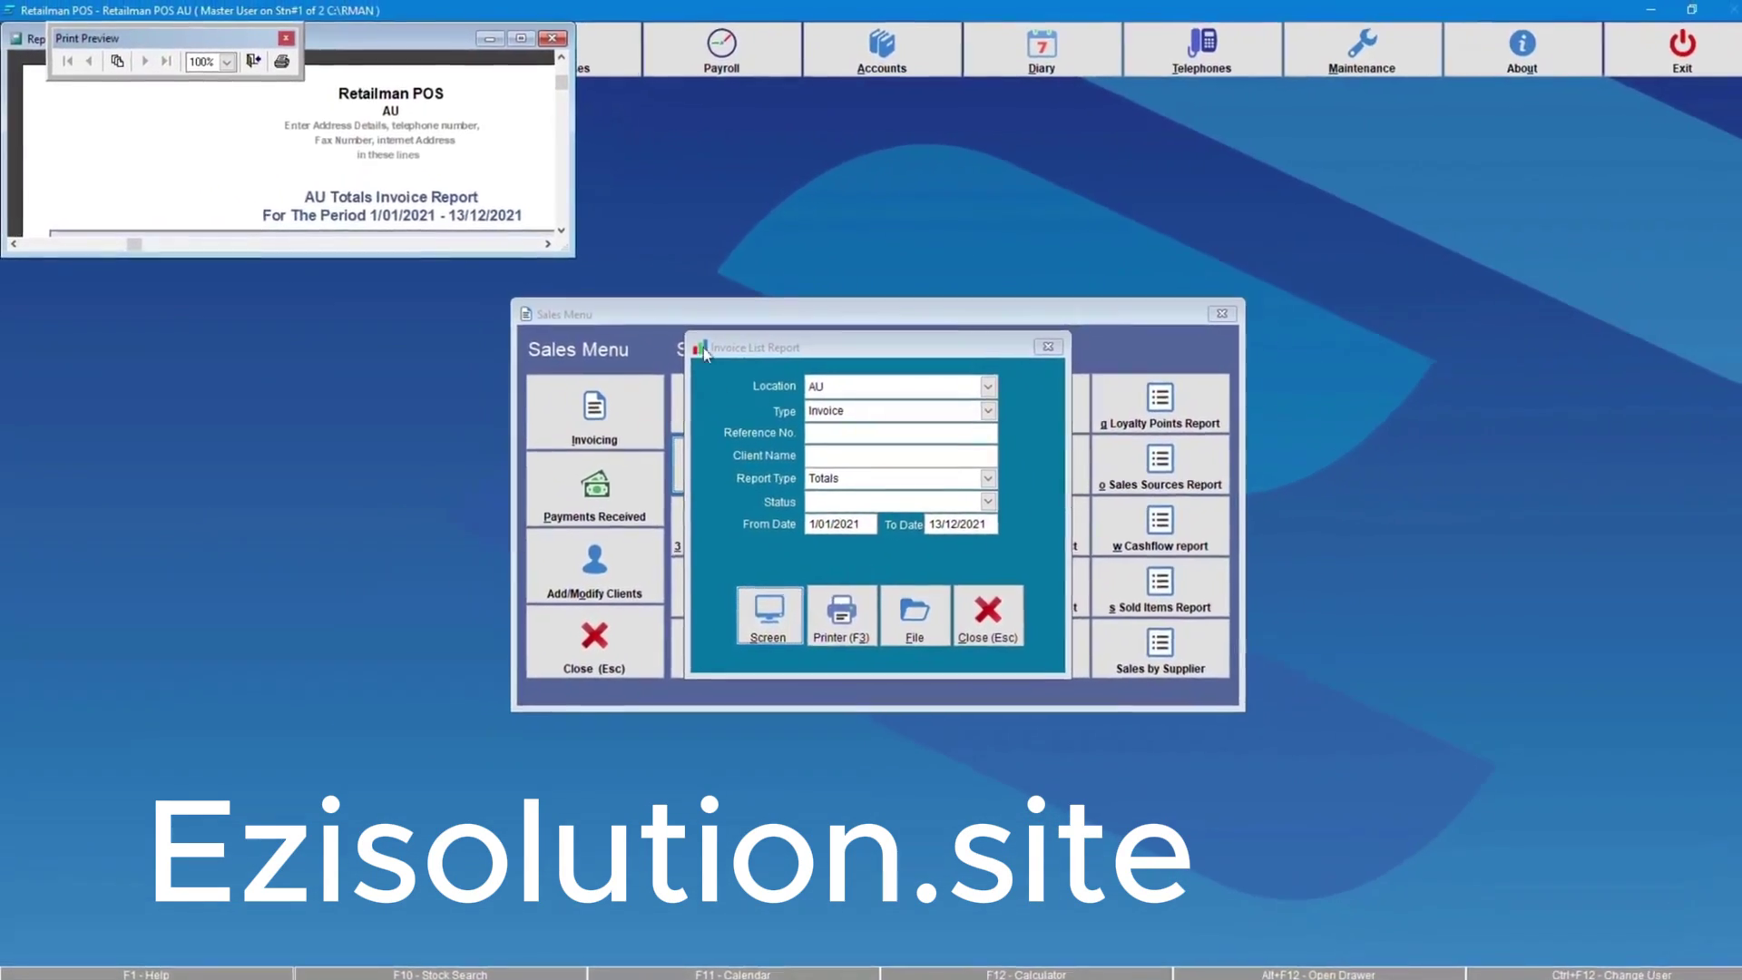
{"action": "left_click", "coordinate": [513, 34]}
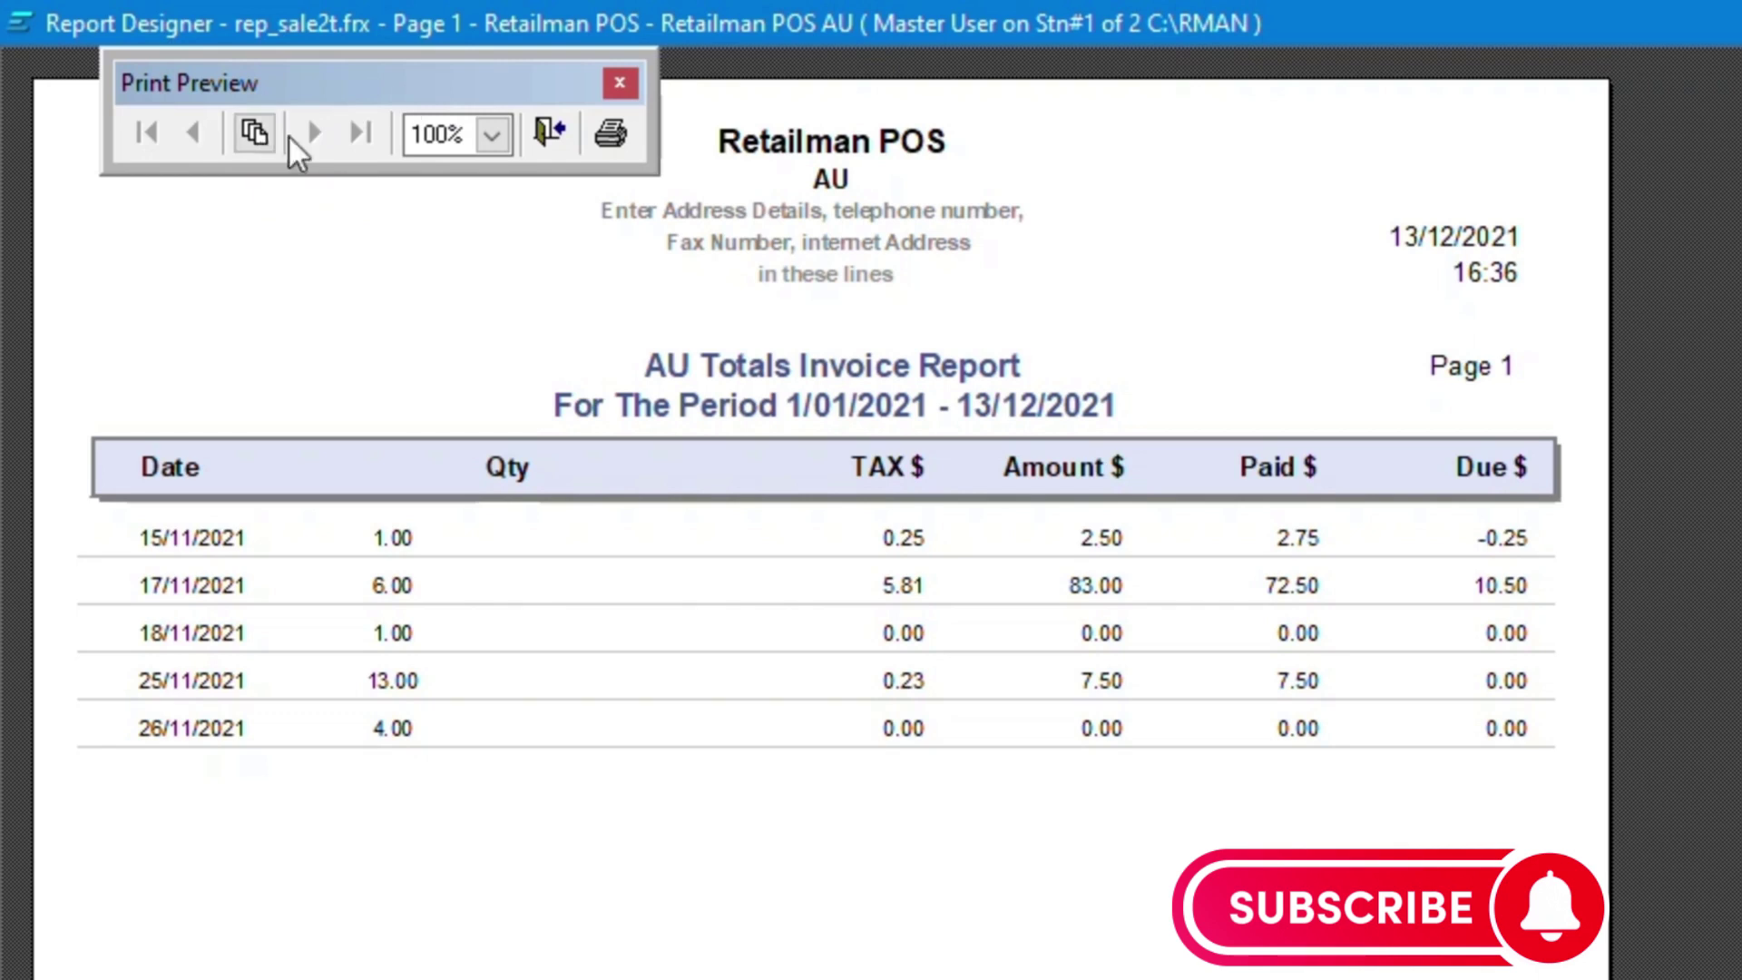
{"action": "left_click", "coordinate": [486, 143]}
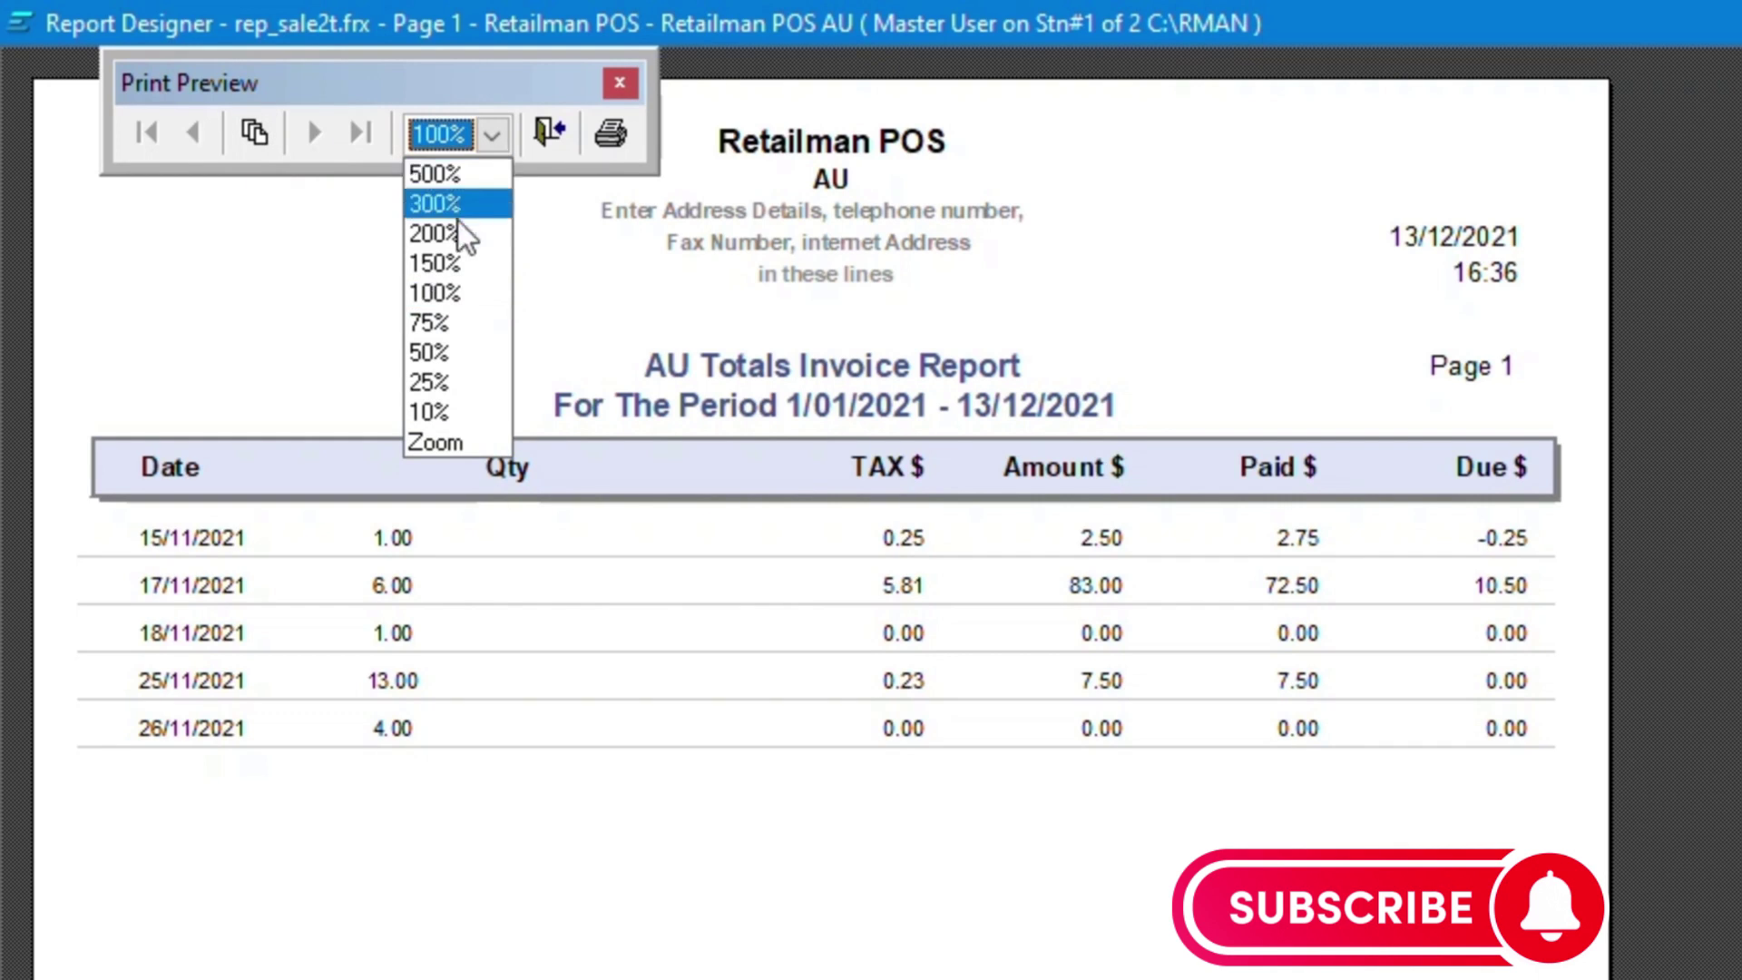
{"action": "left_click", "coordinate": [498, 133]}
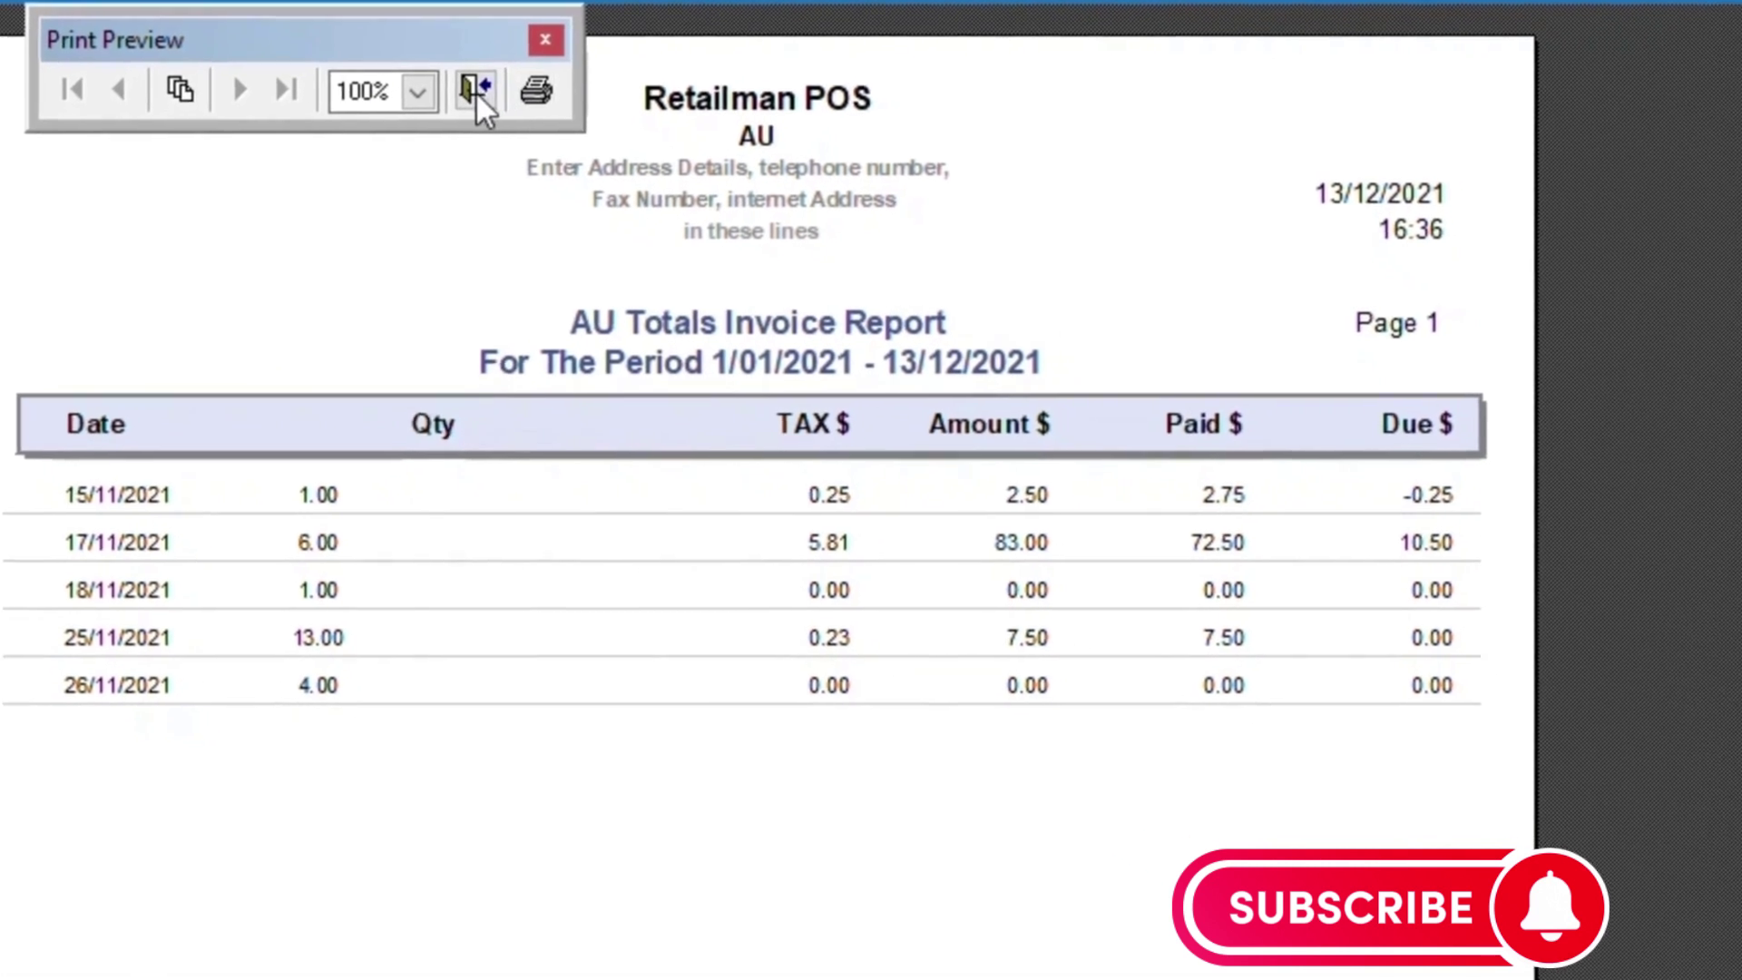
{"action": "left_click", "coordinate": [474, 89]}
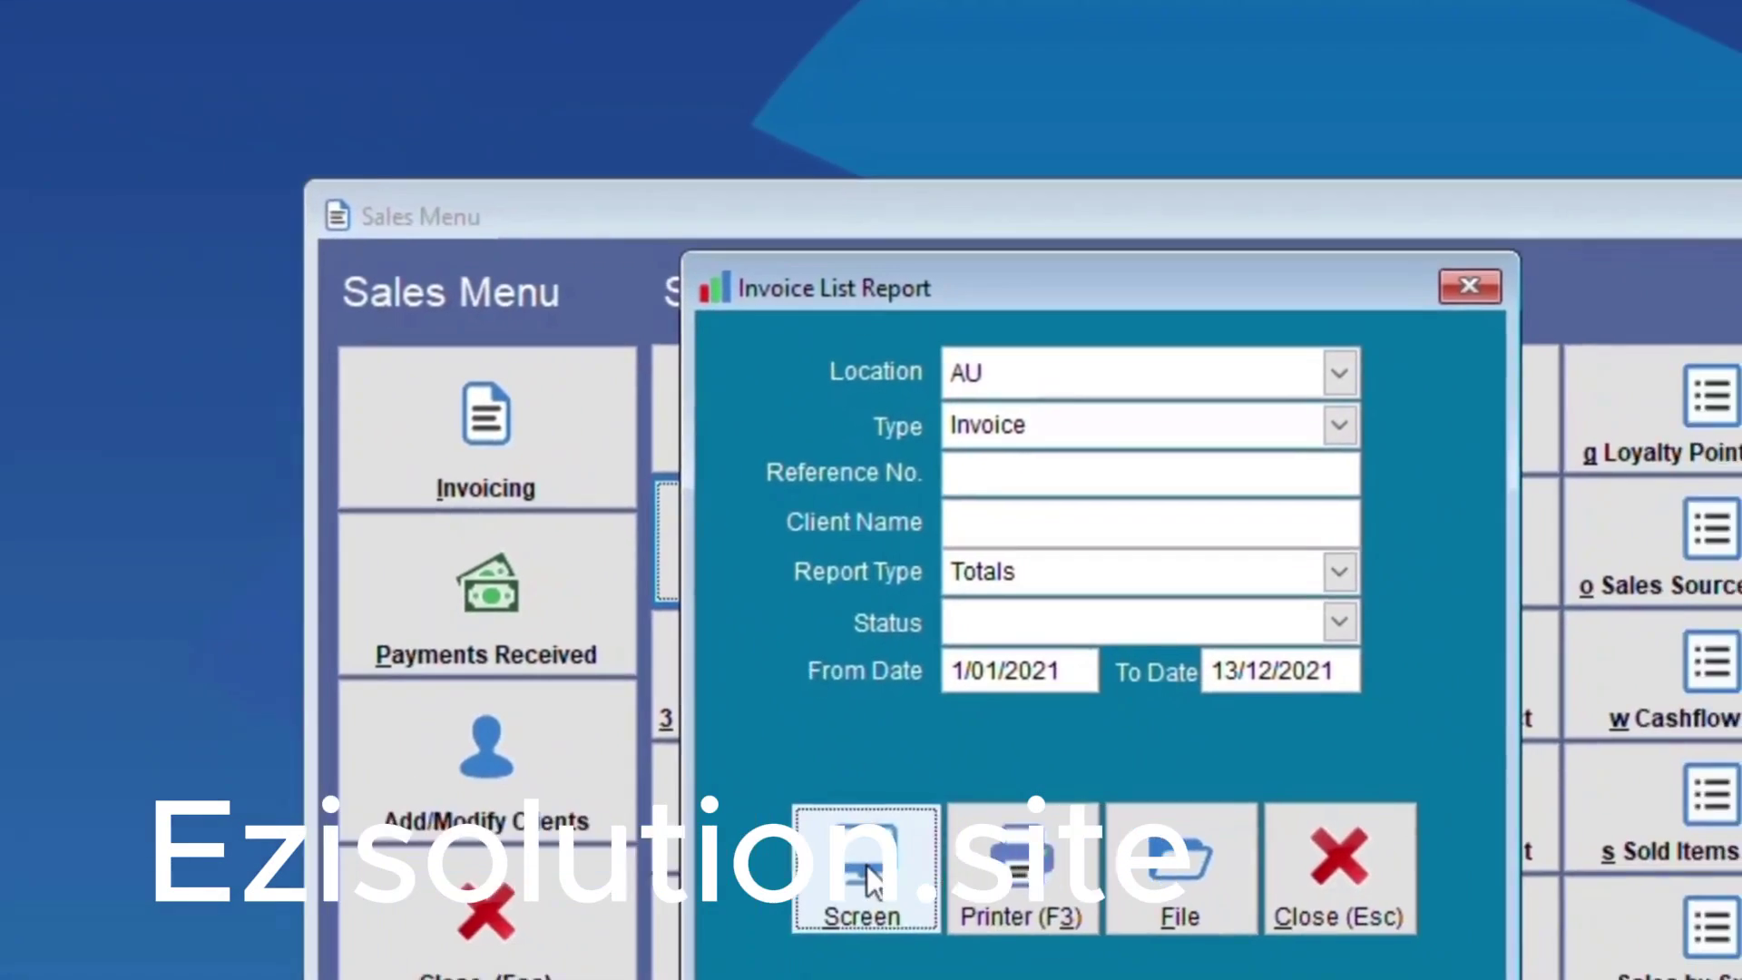
Preview the AU Totals Invoice Report on screen with the Screen button.
{"action": "left_click", "coordinate": [864, 869]}
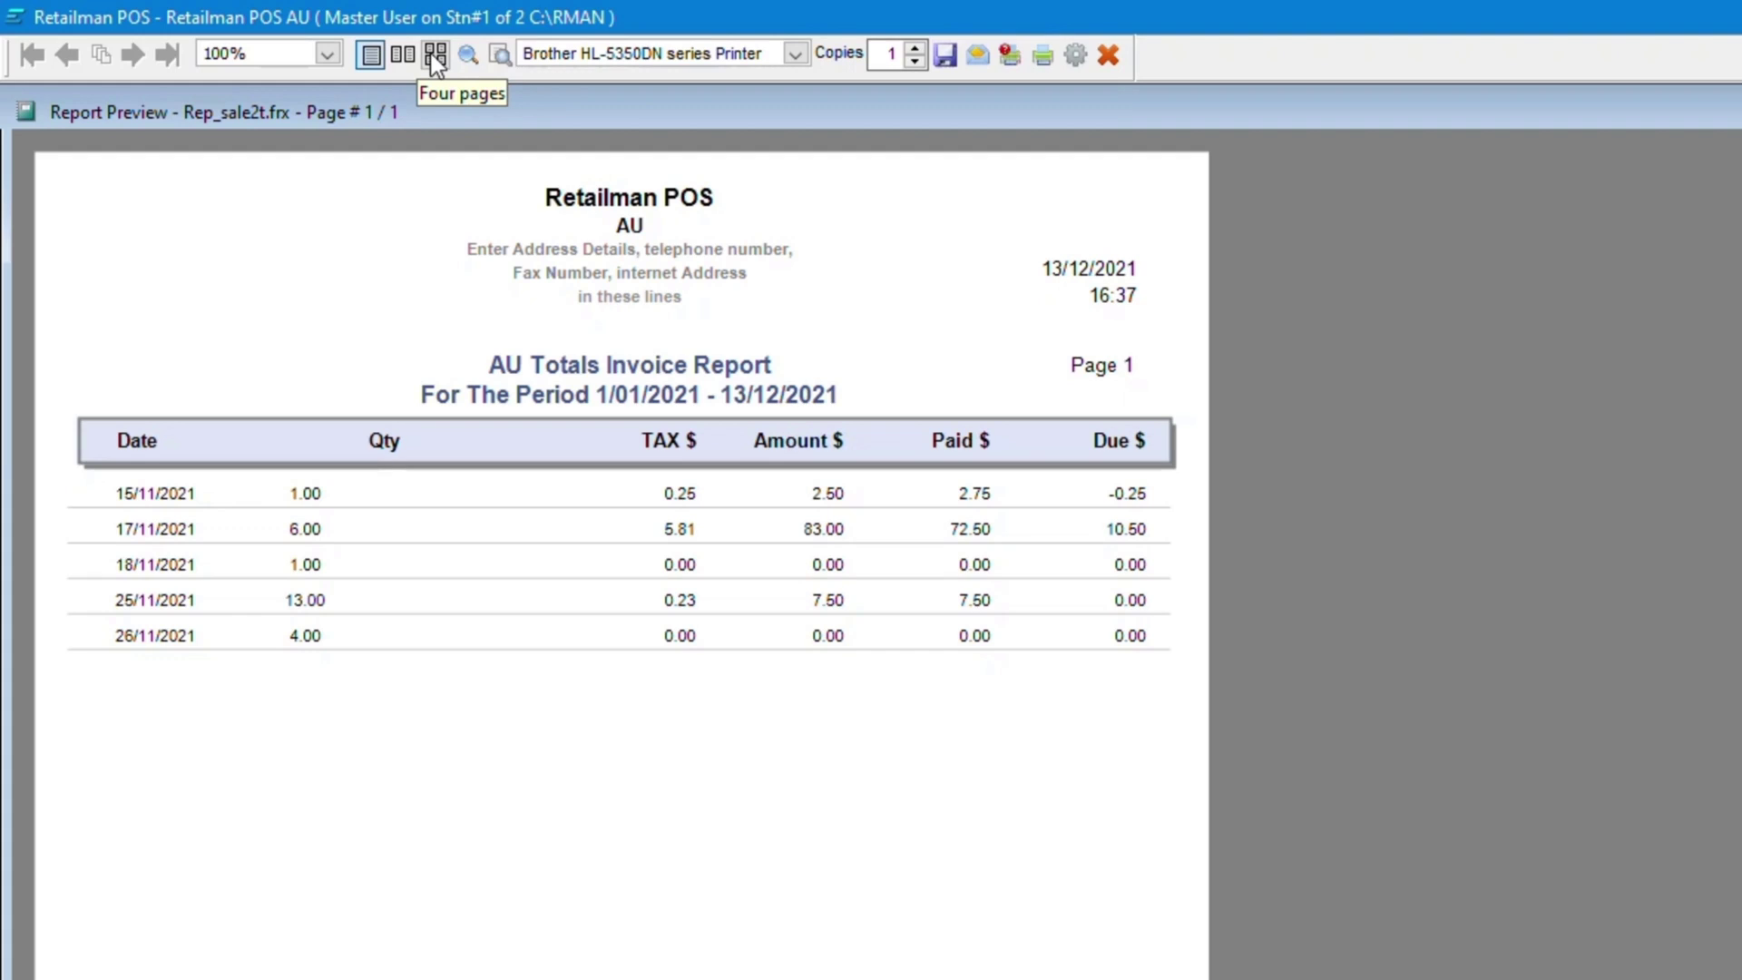
Search the report preview for the text '1'.
{"action": "left_click", "coordinate": [497, 73]}
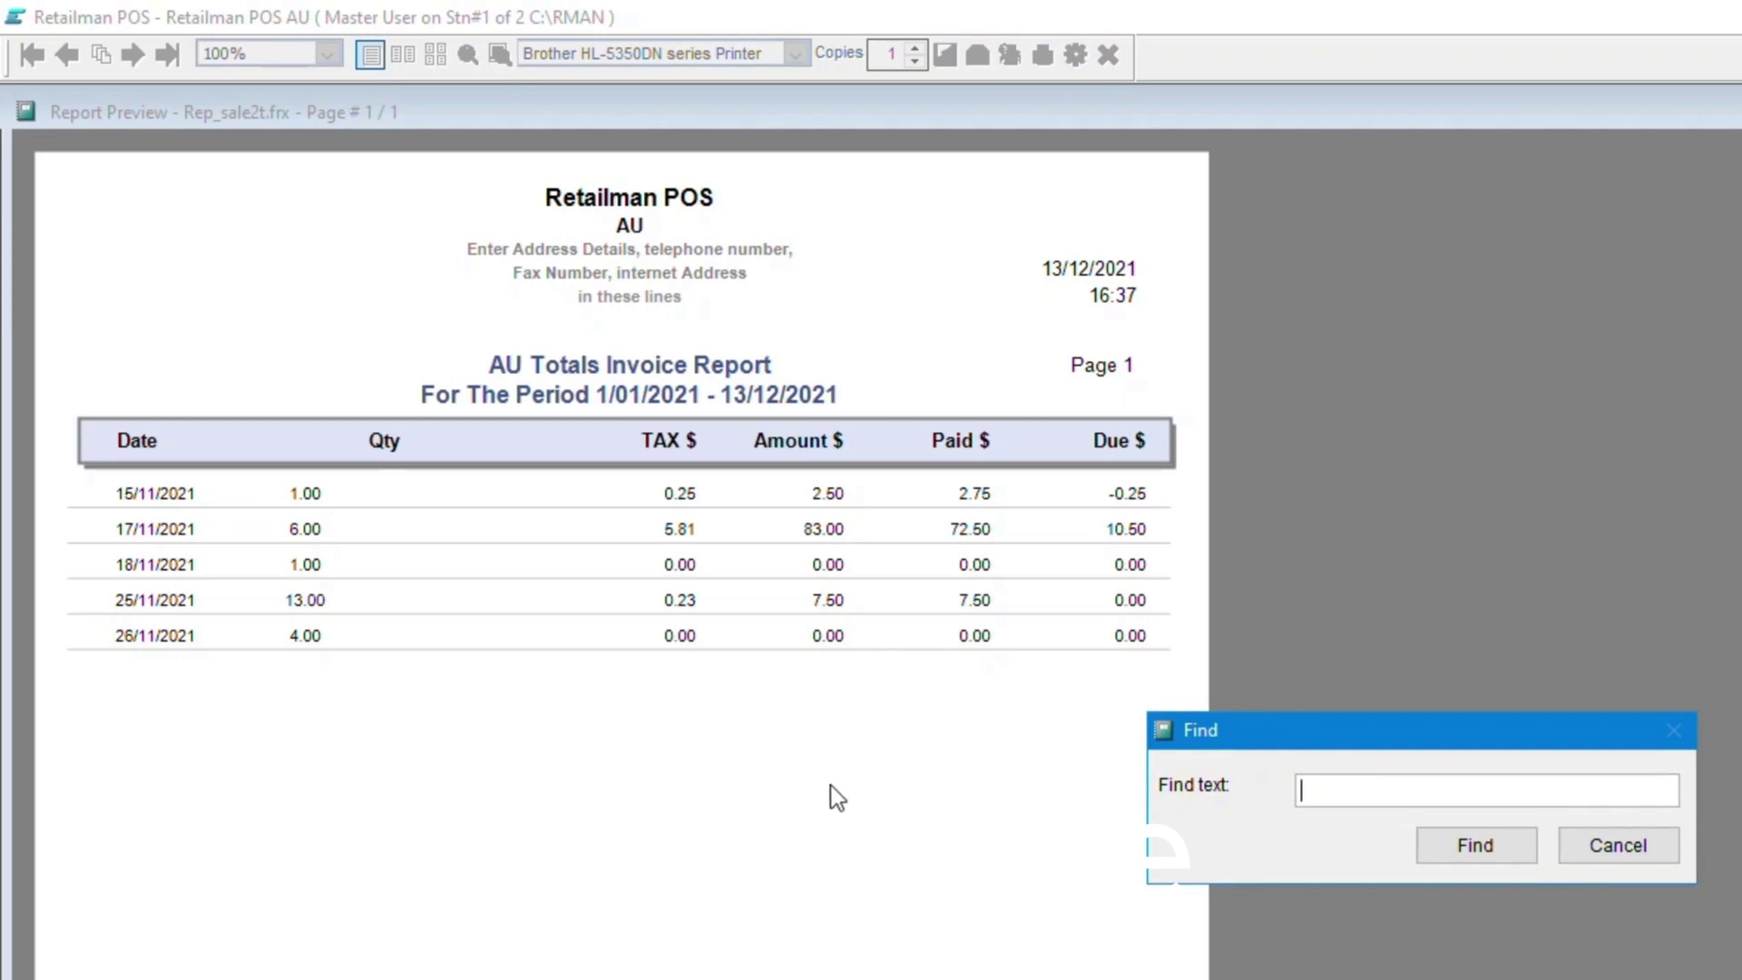
{"action": "type", "text": "1"}
{"action": "key", "text": "Tab"}
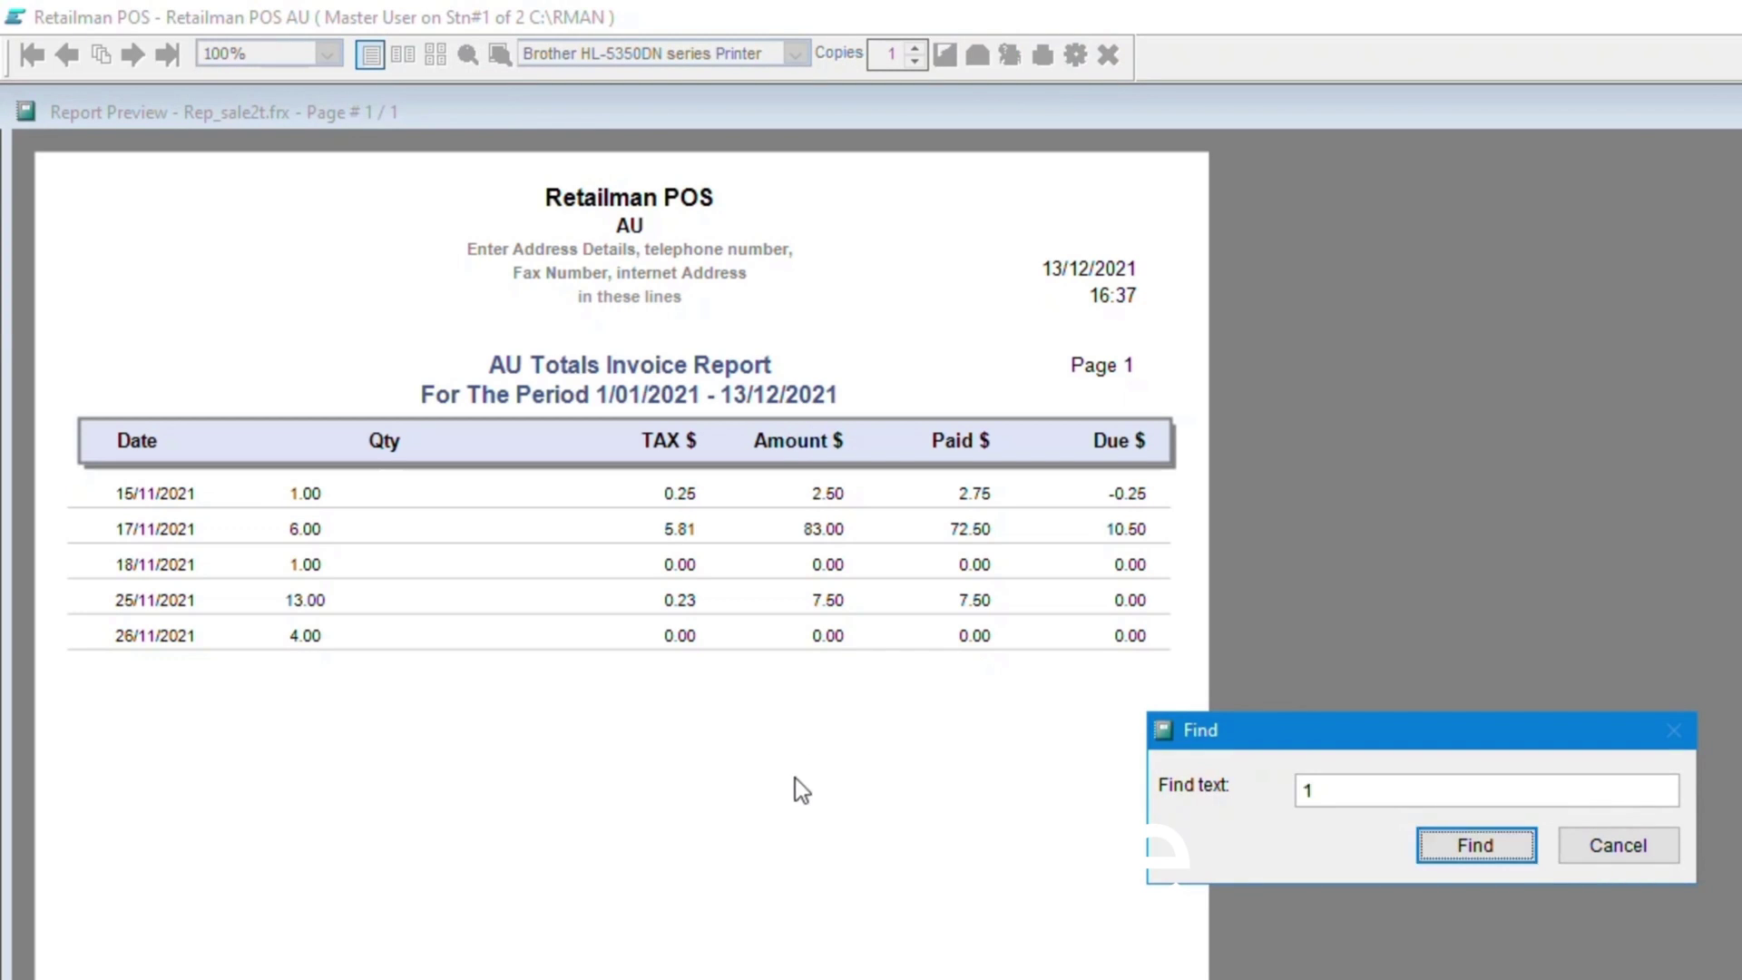
{"action": "left_click", "coordinate": [1478, 846]}
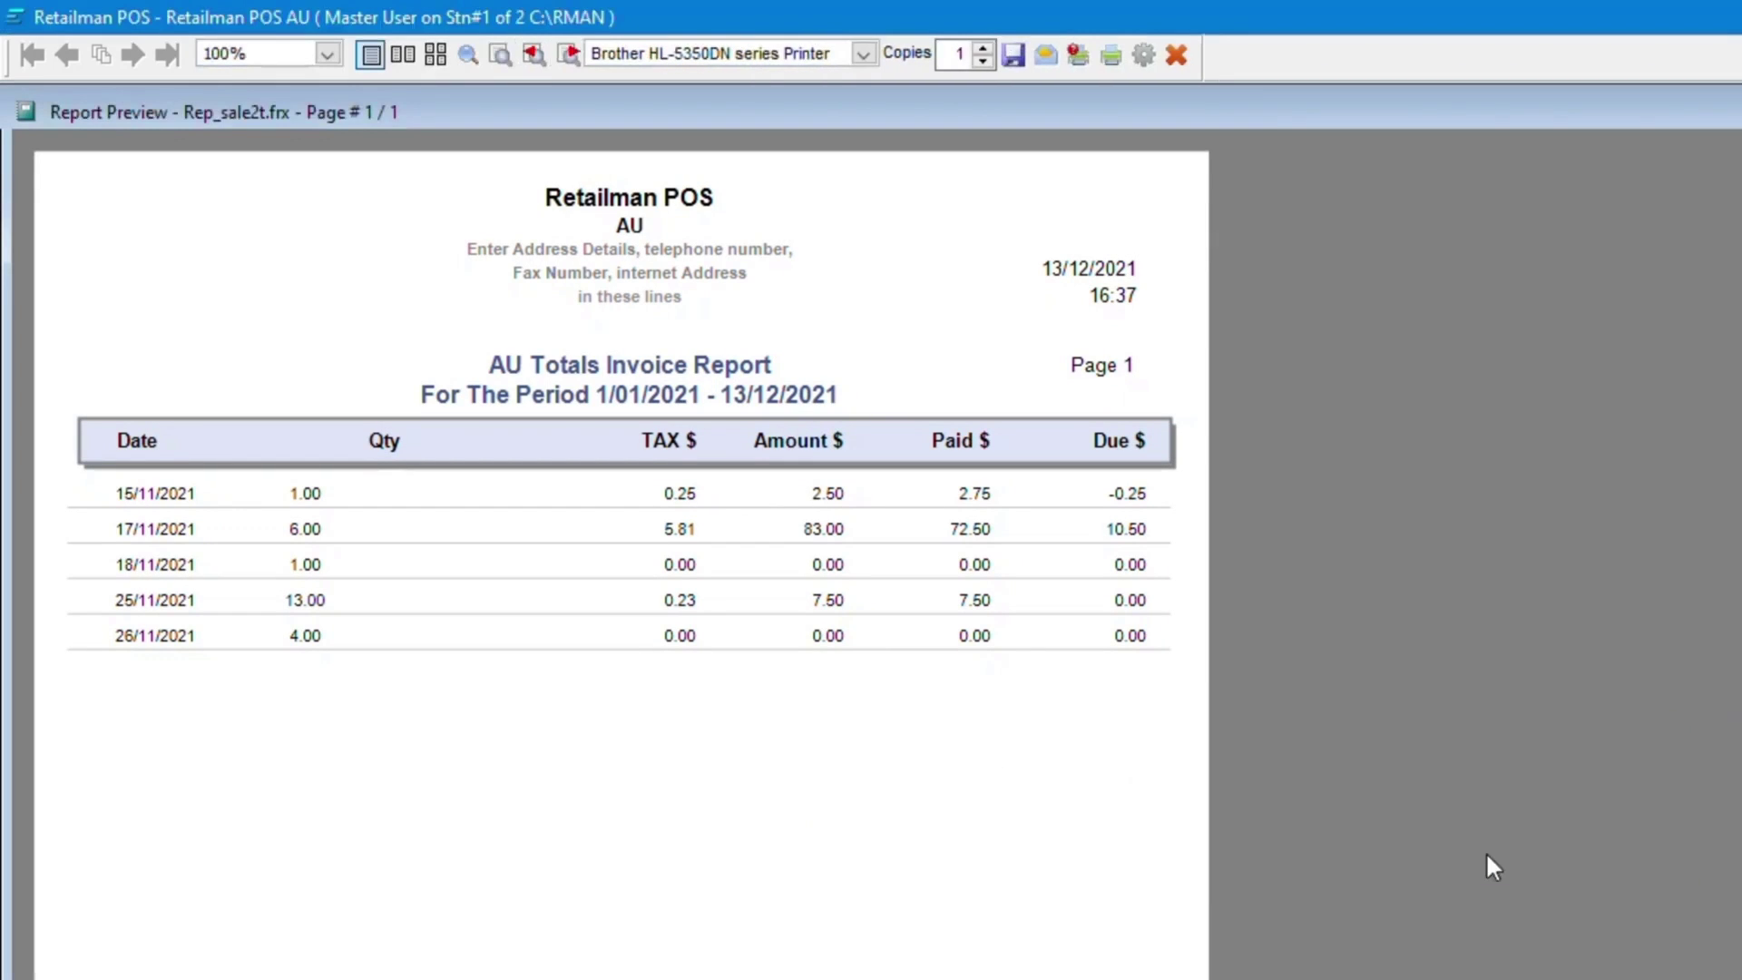
Step forward and back through the matches of '1' to the first row's Qty 1.00.
{"action": "left_click", "coordinate": [570, 52]}
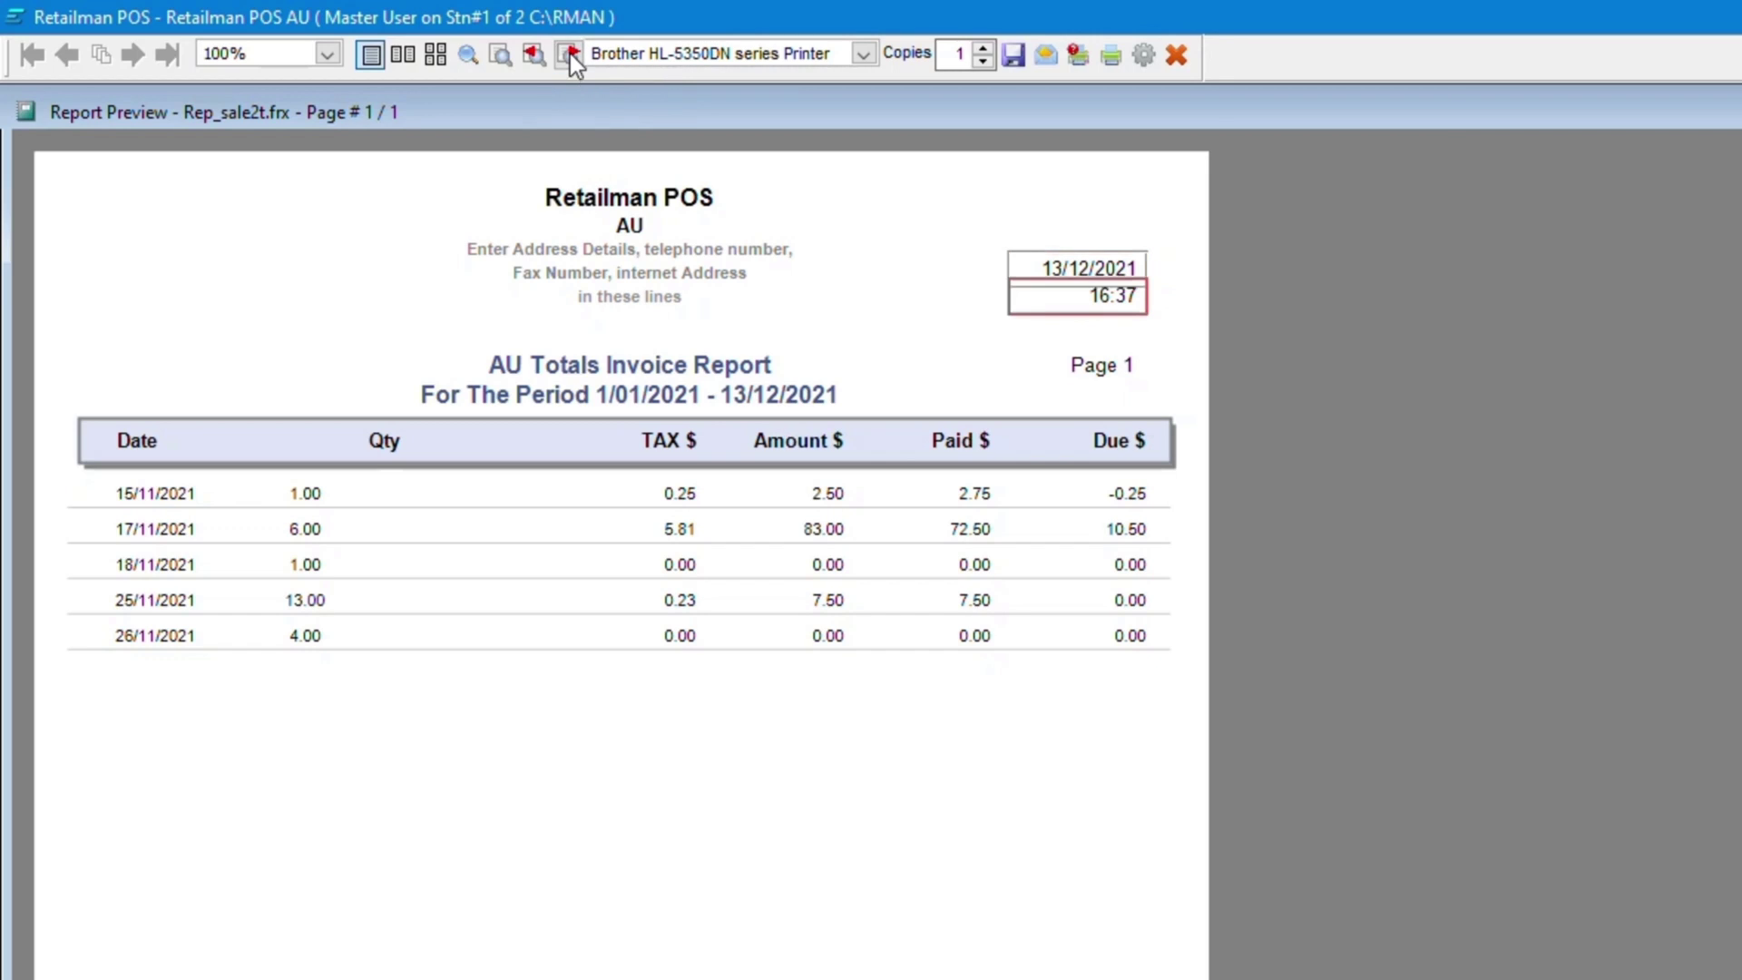
{"action": "left_click", "coordinate": [569, 52]}
{"action": "left_click", "coordinate": [570, 52]}
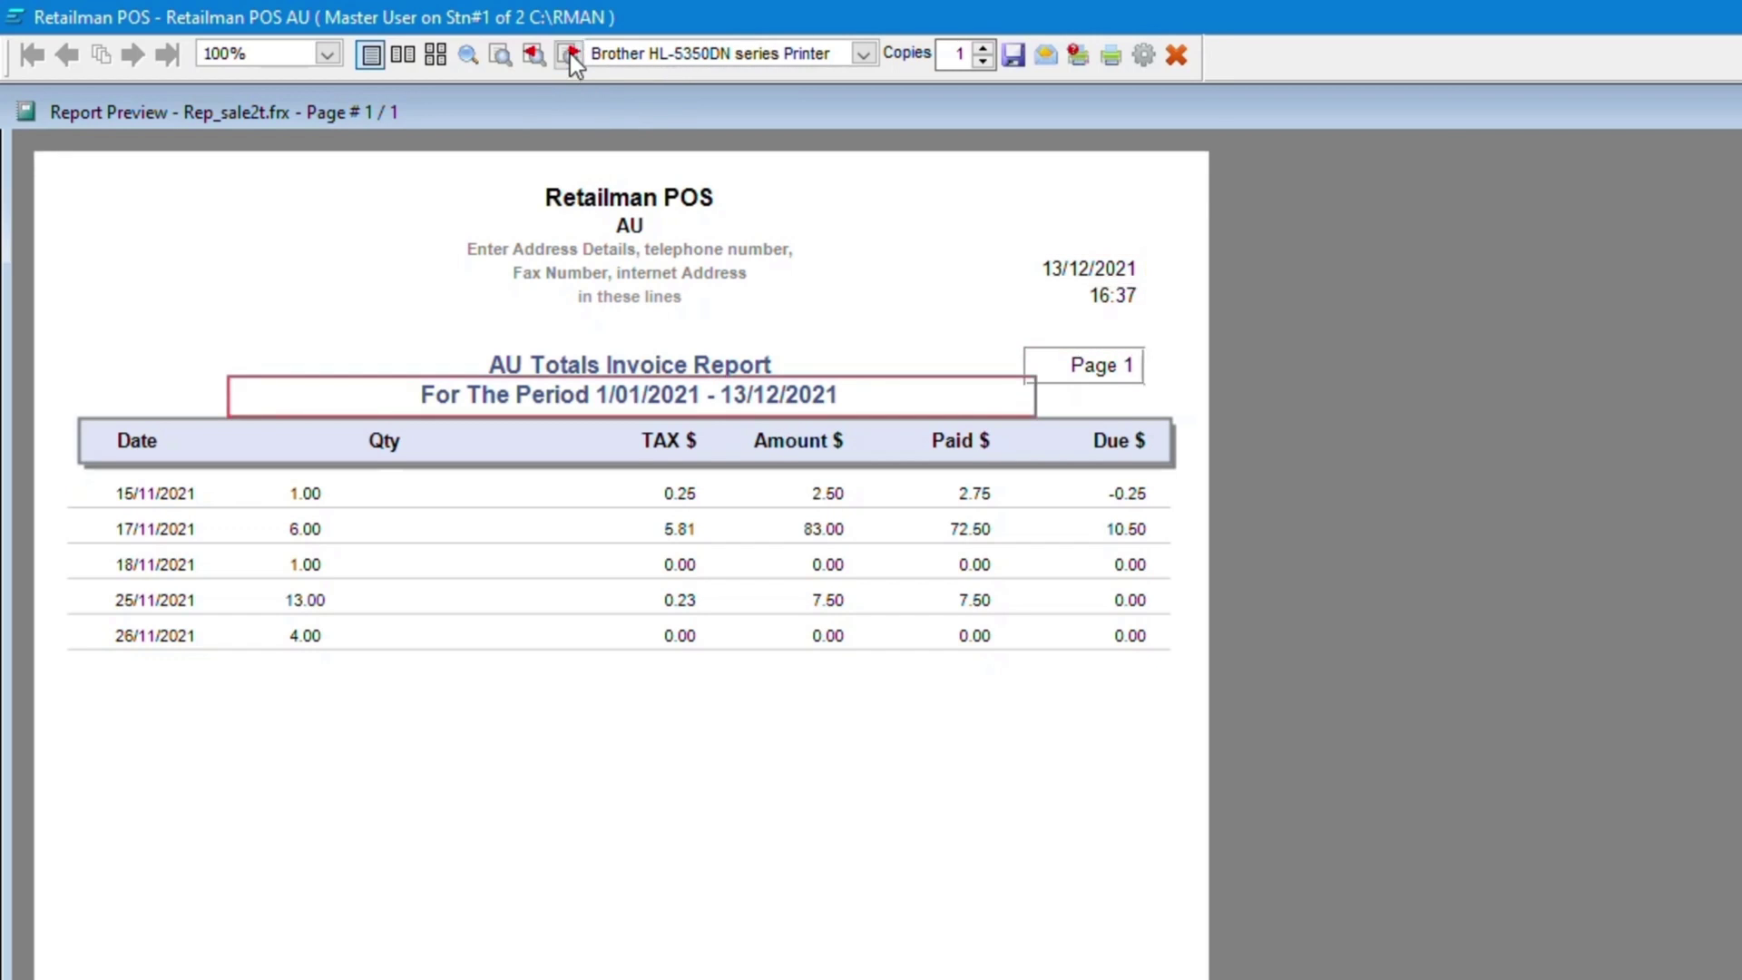
{"action": "left_click", "coordinate": [570, 52]}
{"action": "left_click", "coordinate": [535, 57]}
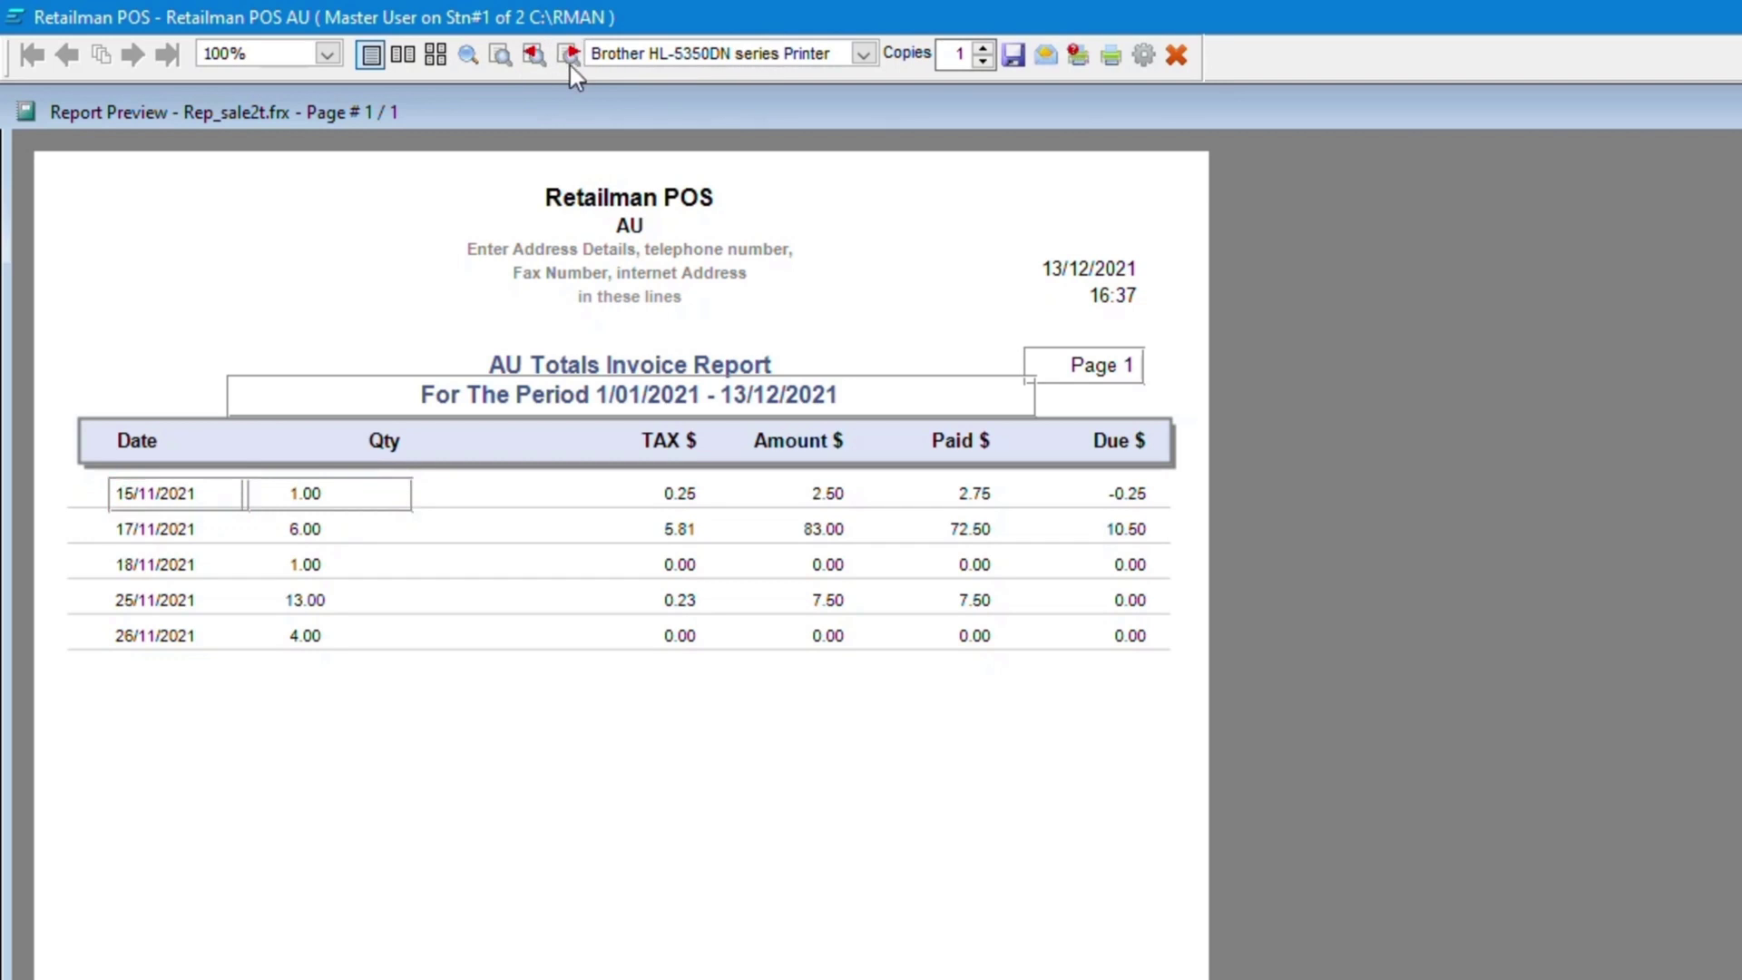
{"action": "left_click", "coordinate": [571, 60]}
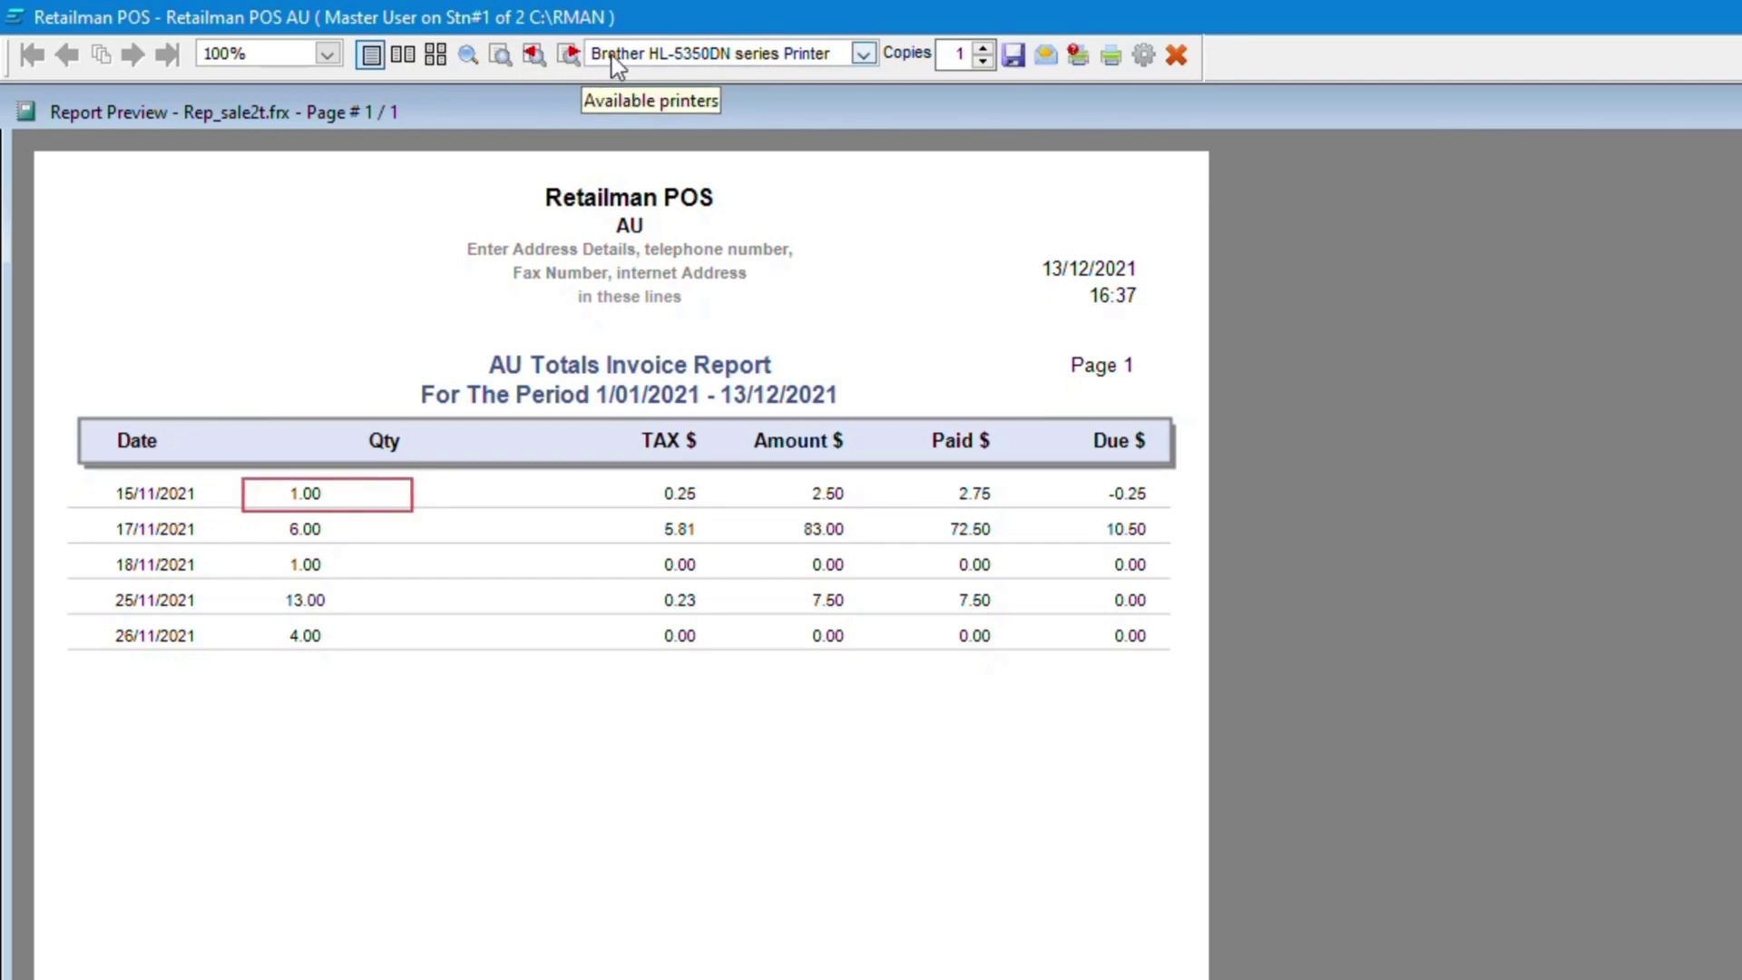
In the Print dialog, keep the Brother HL-5350DN printer, set 2 copies and inspect save-to-file formats.
{"action": "left_click", "coordinate": [863, 57]}
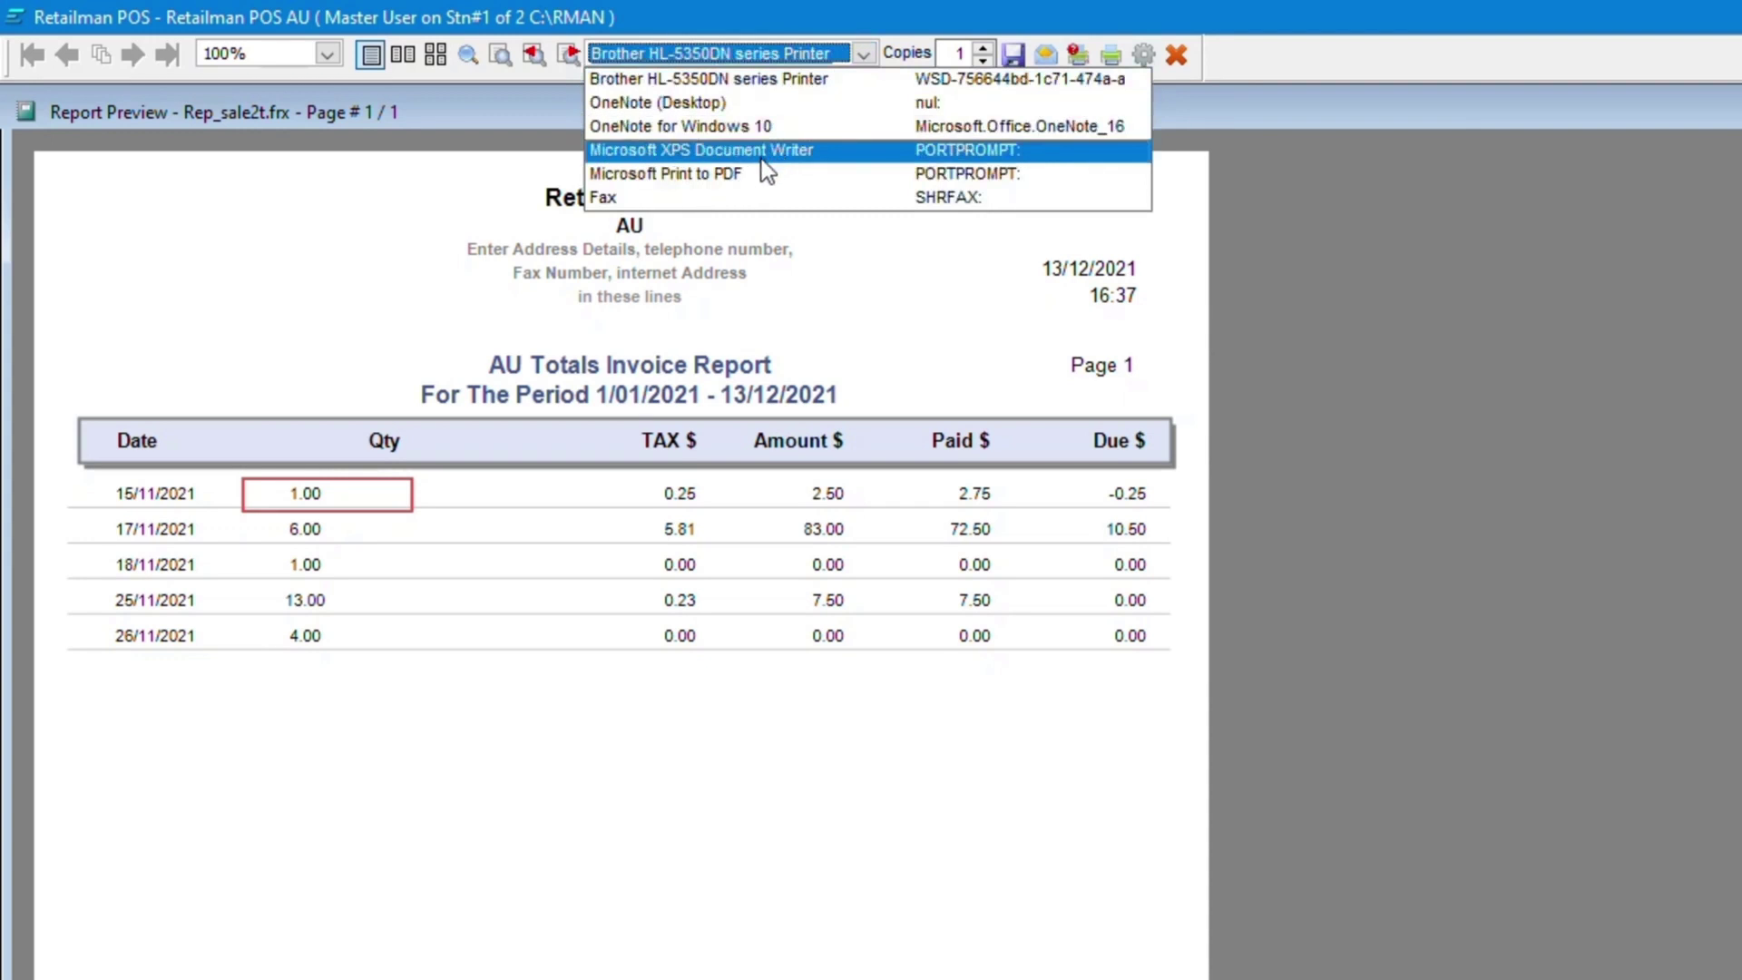
{"action": "left_click", "coordinate": [710, 82]}
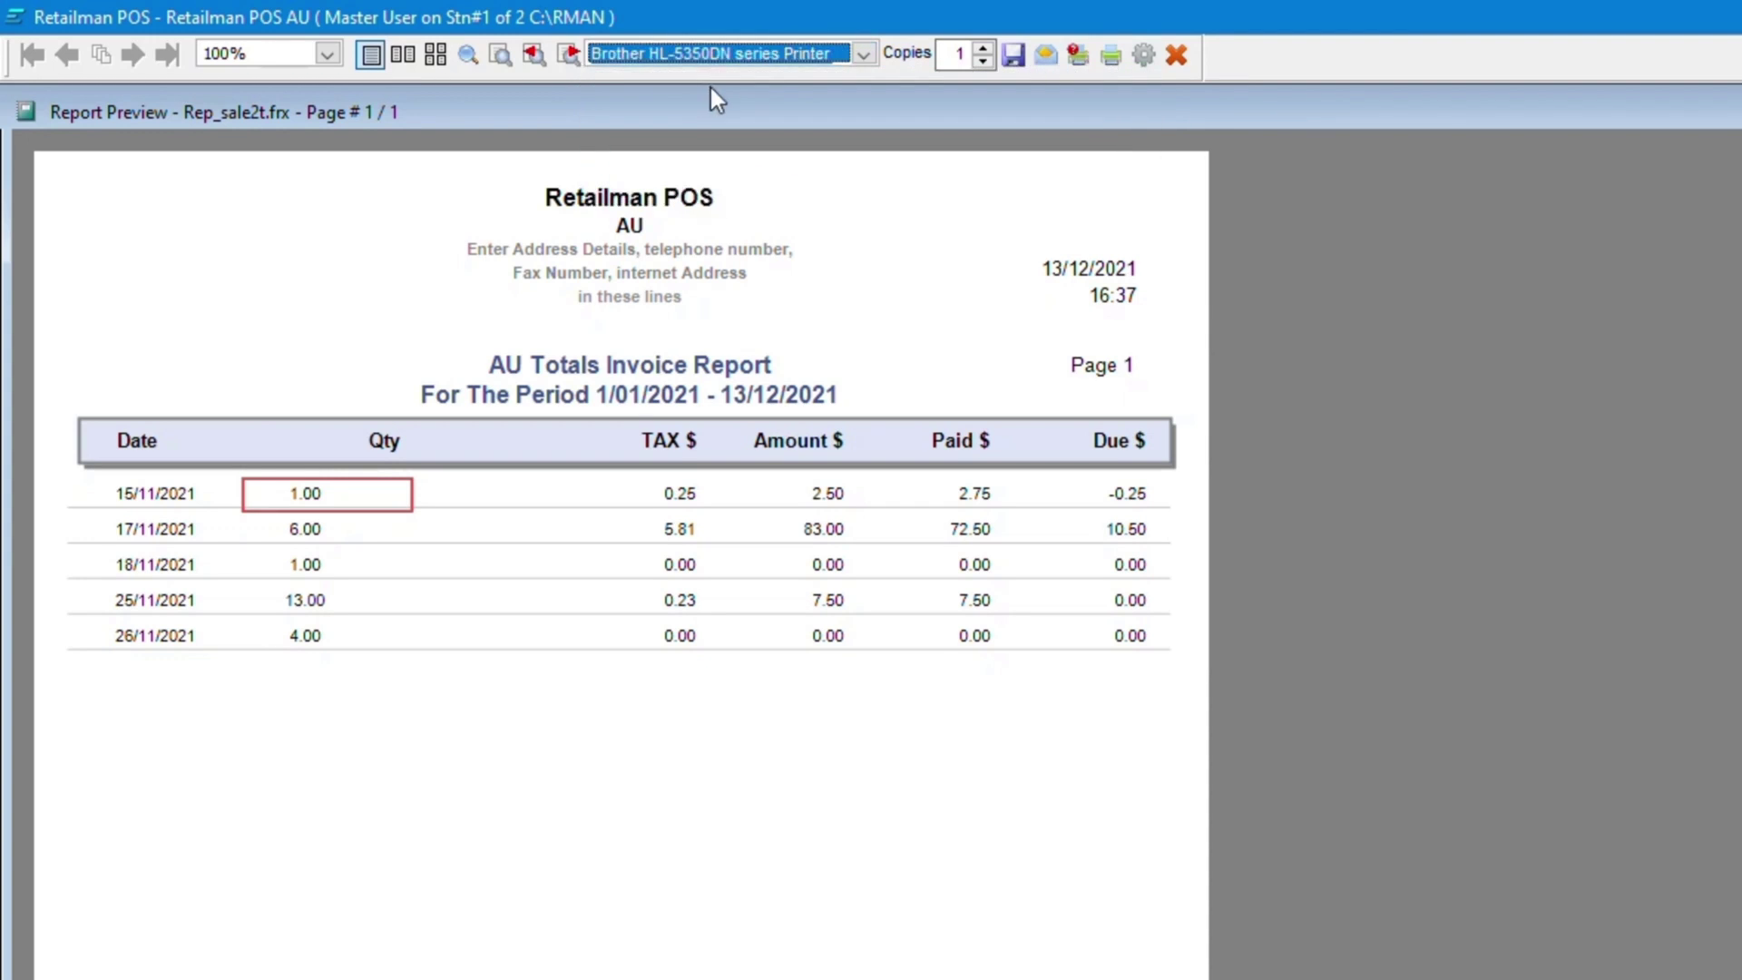
{"action": "left_click", "coordinate": [980, 48]}
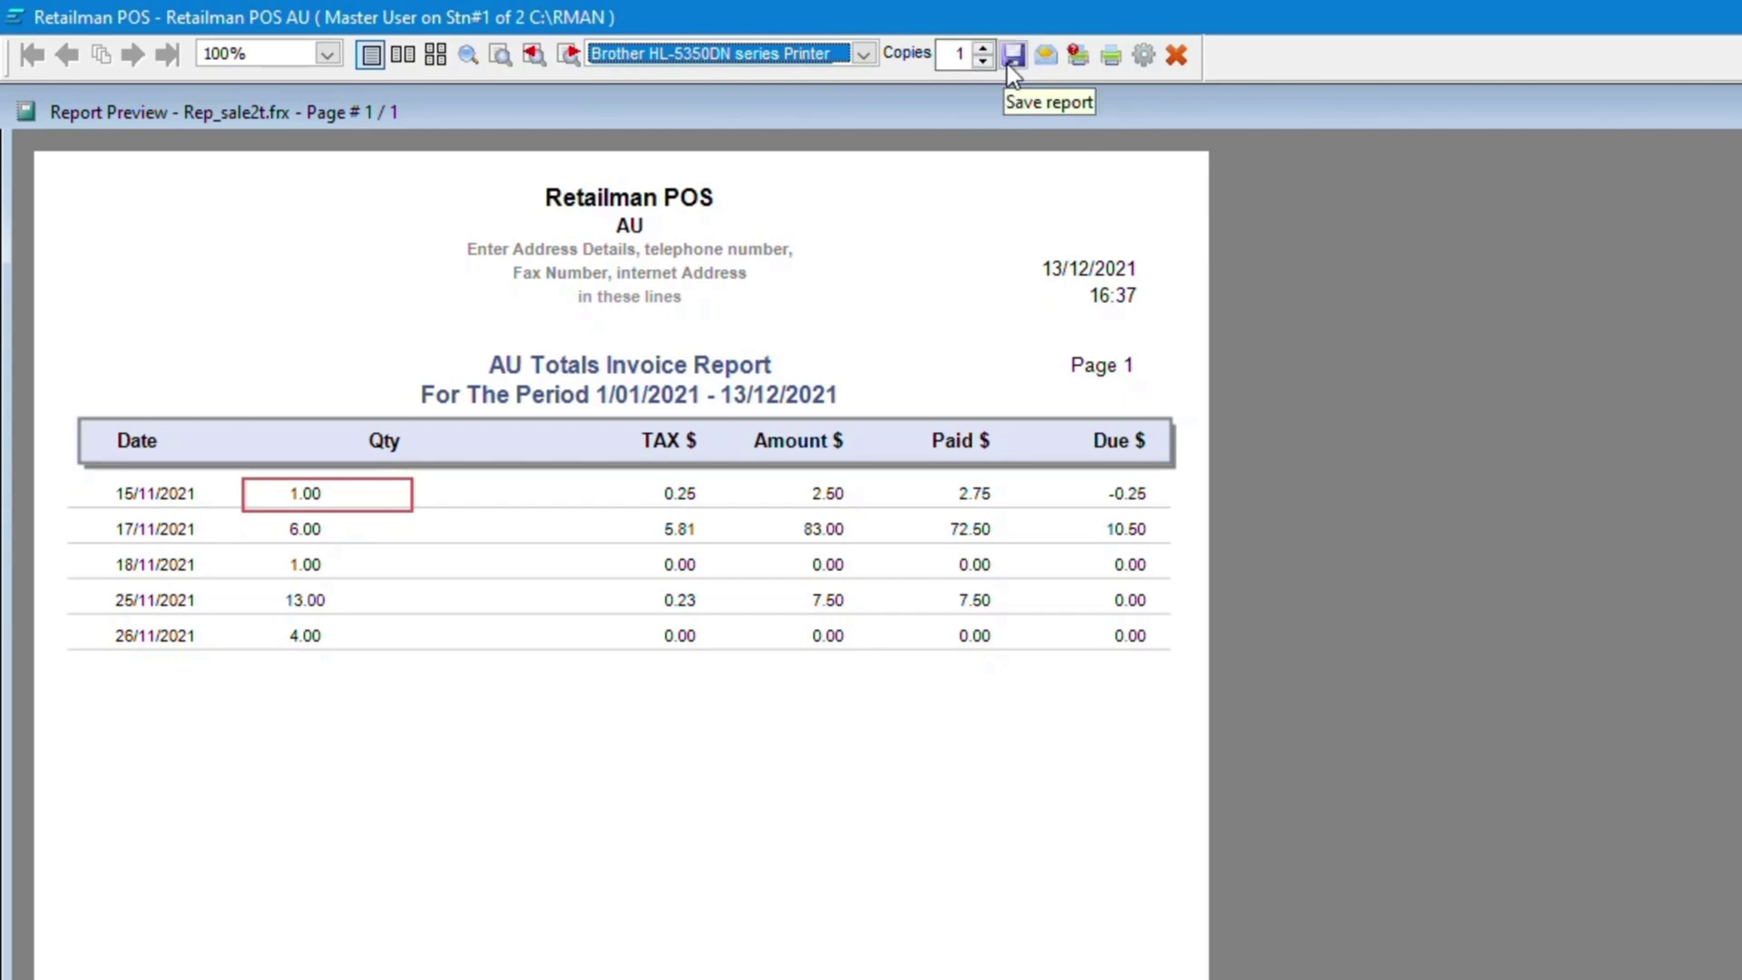
{"action": "left_click", "coordinate": [1009, 63]}
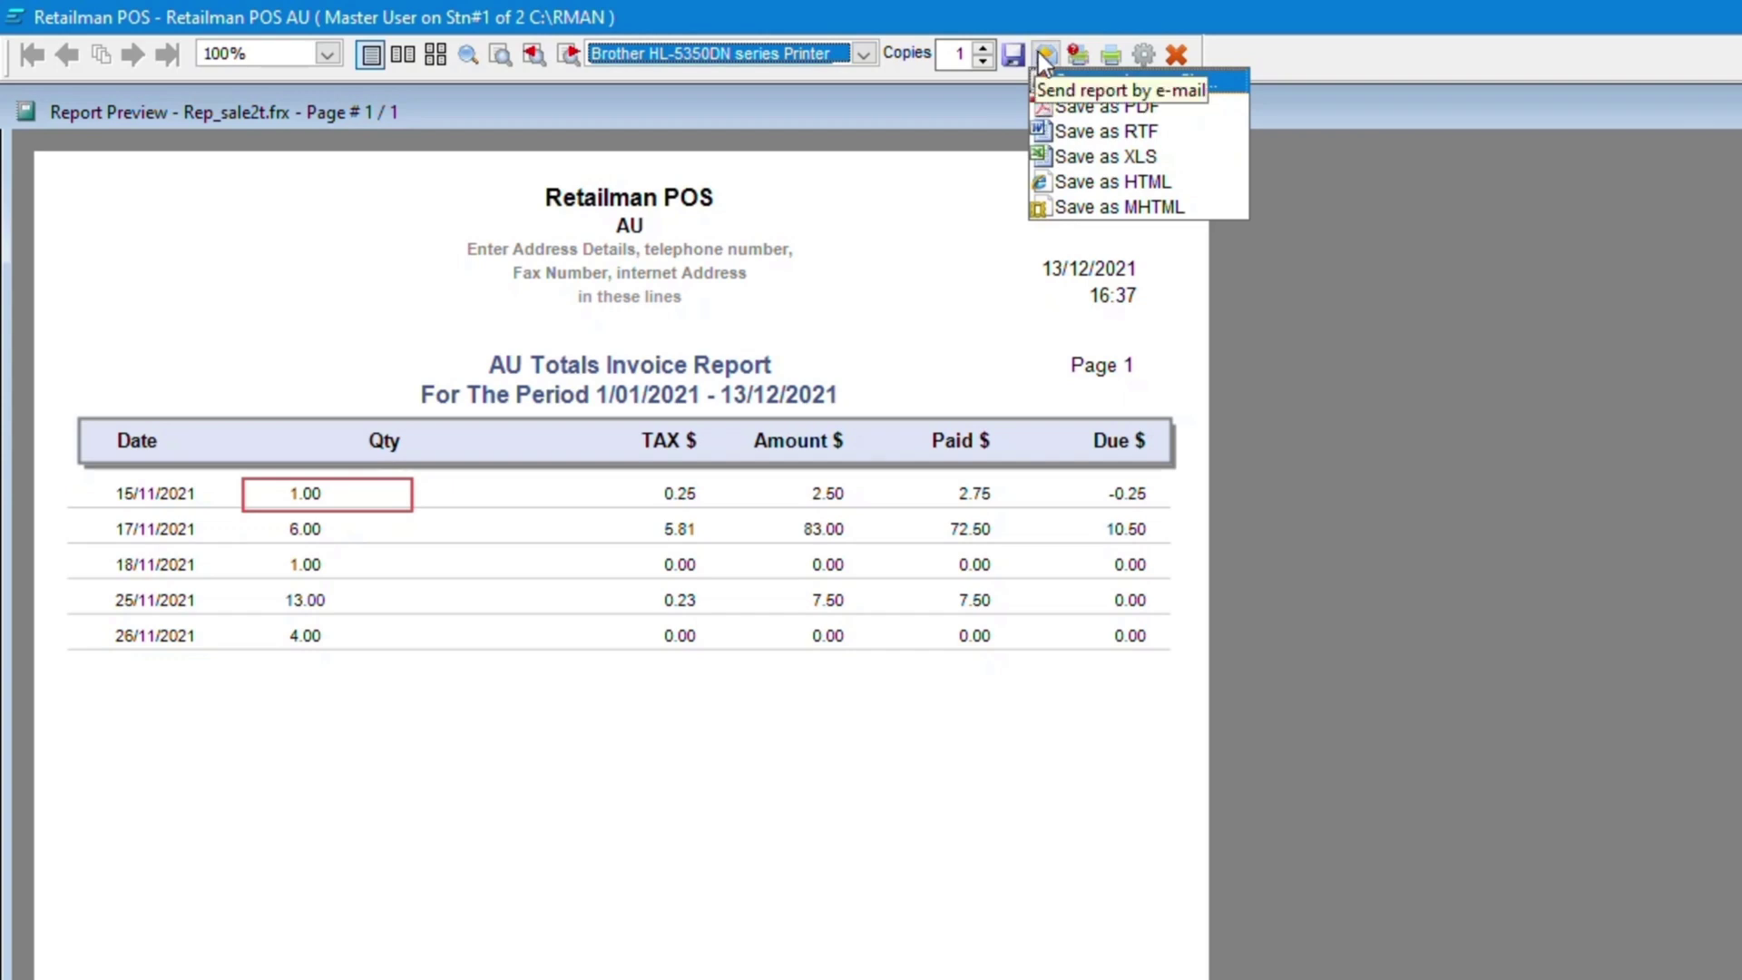
{"action": "left_click", "coordinate": [1042, 13]}
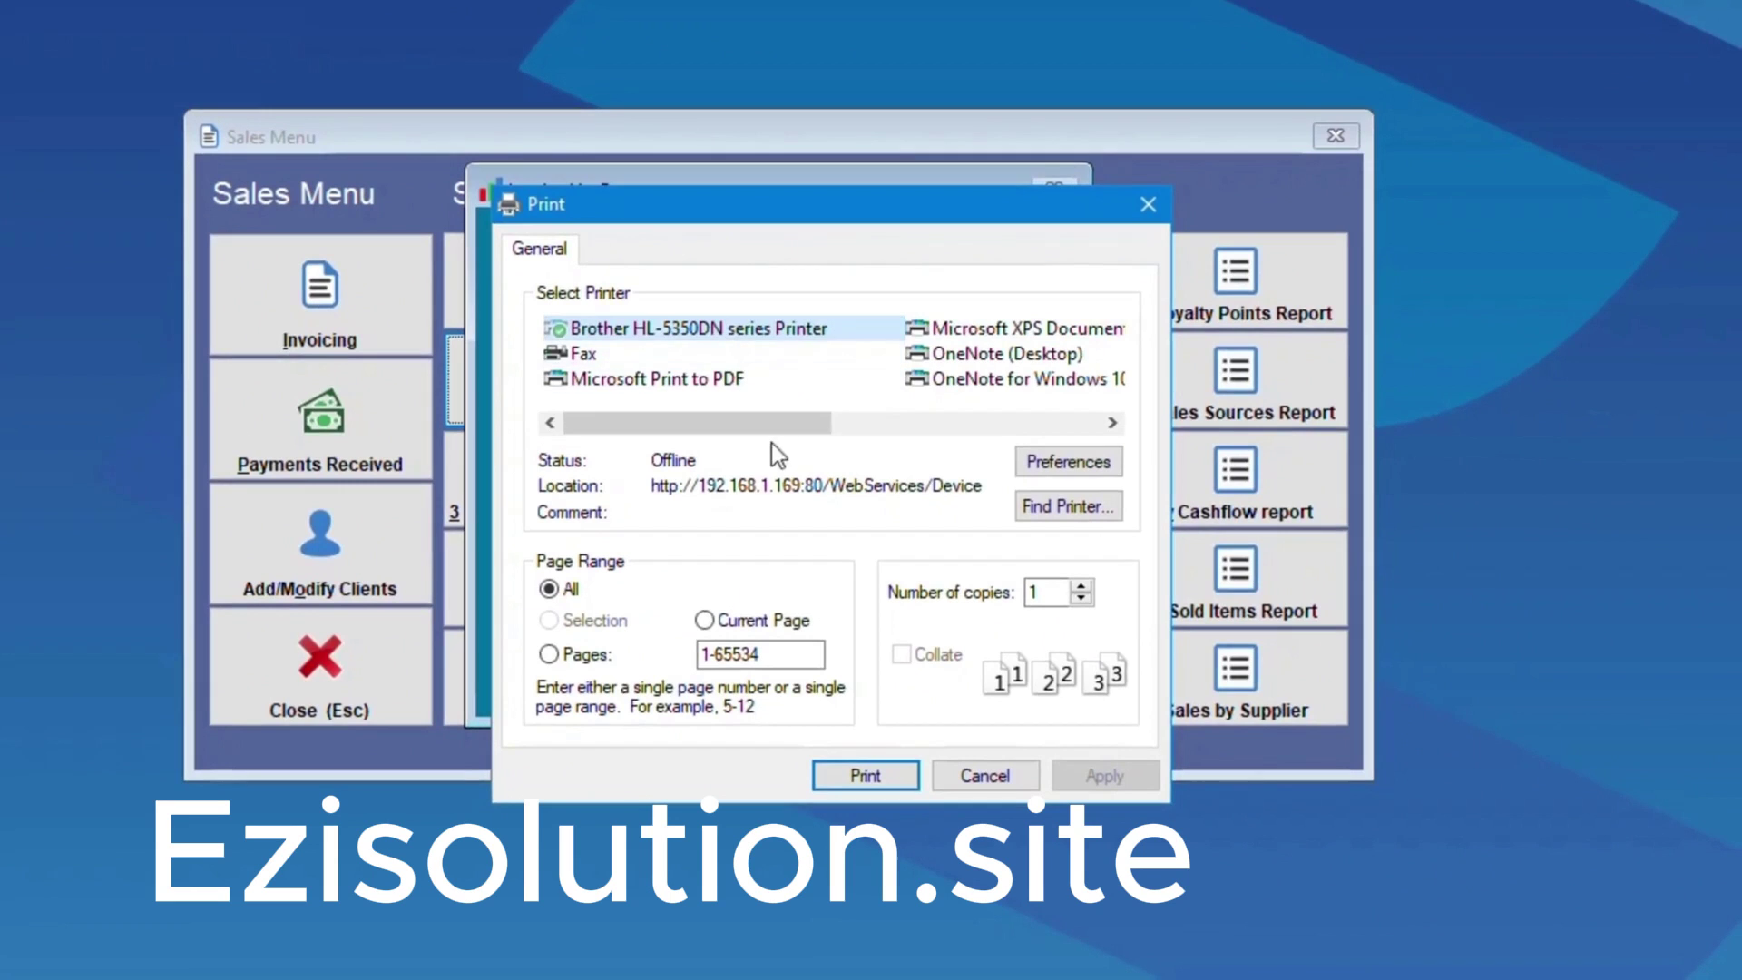
Cancel printing and preview the invoice report on screen instead.
{"action": "left_click_drag", "start_coordinate": [733, 421], "coordinate": [668, 399]}
{"action": "left_click", "coordinate": [1025, 777]}
{"action": "left_click", "coordinate": [611, 655]}
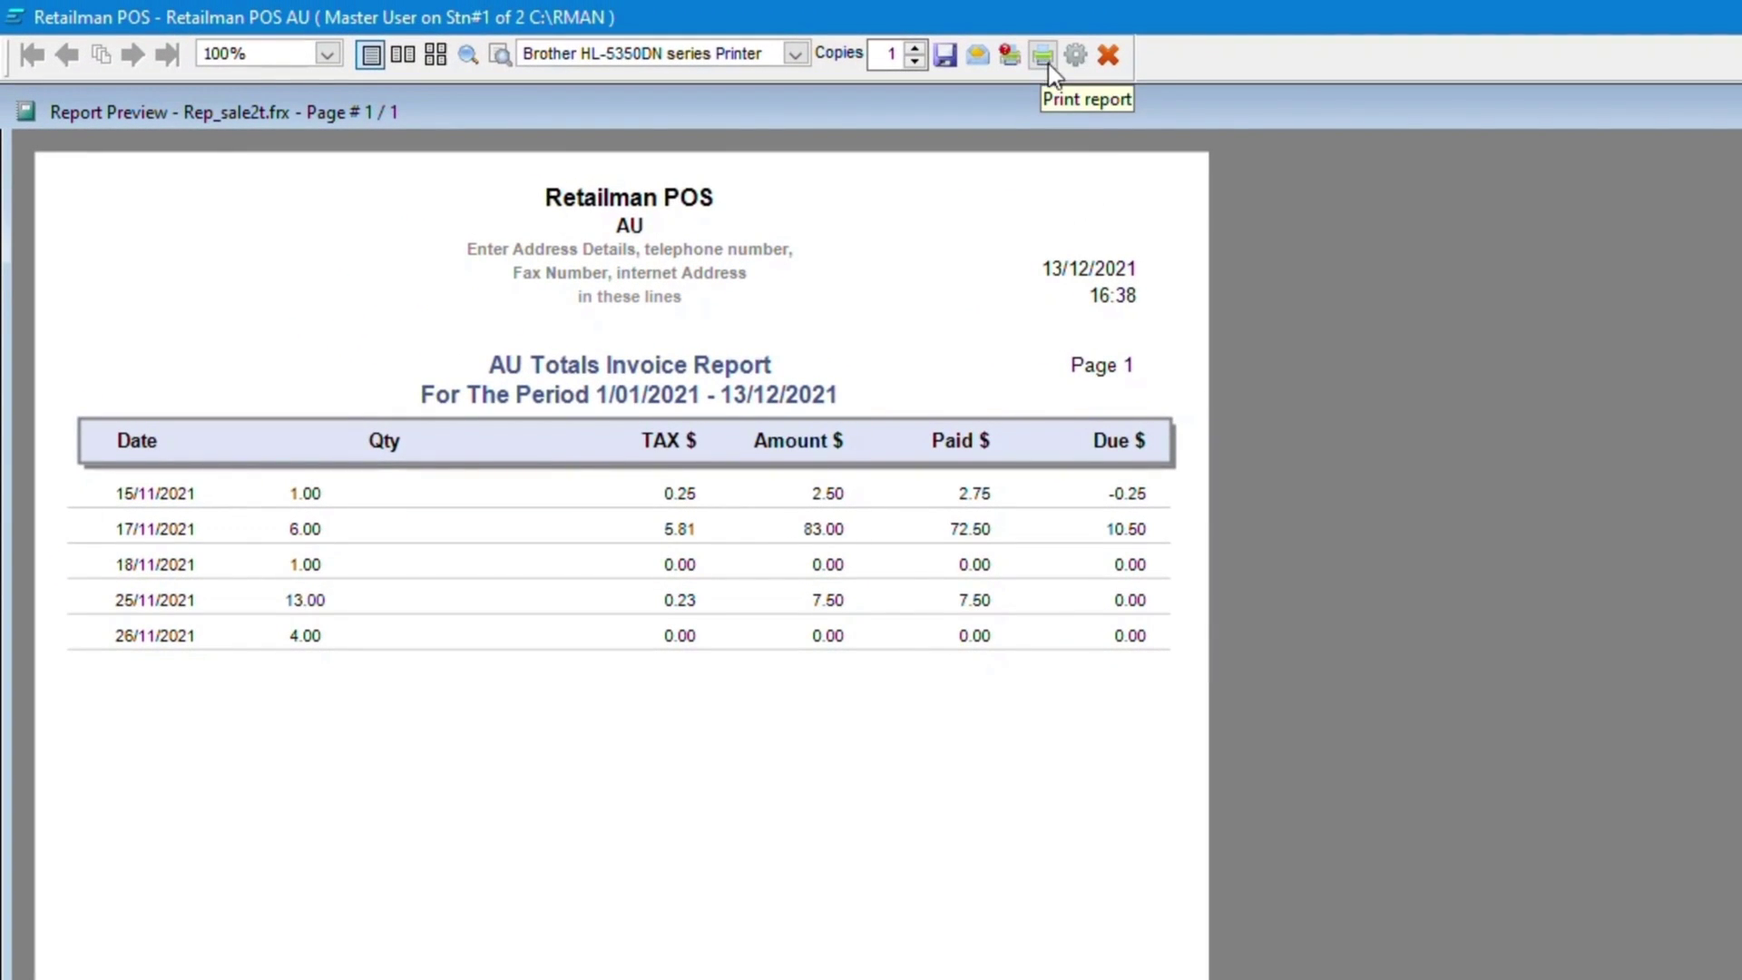
In Report preview setup, keep toolbar visible, docked top, 1 canvas page and maximized window.
{"action": "left_click", "coordinate": [1069, 62]}
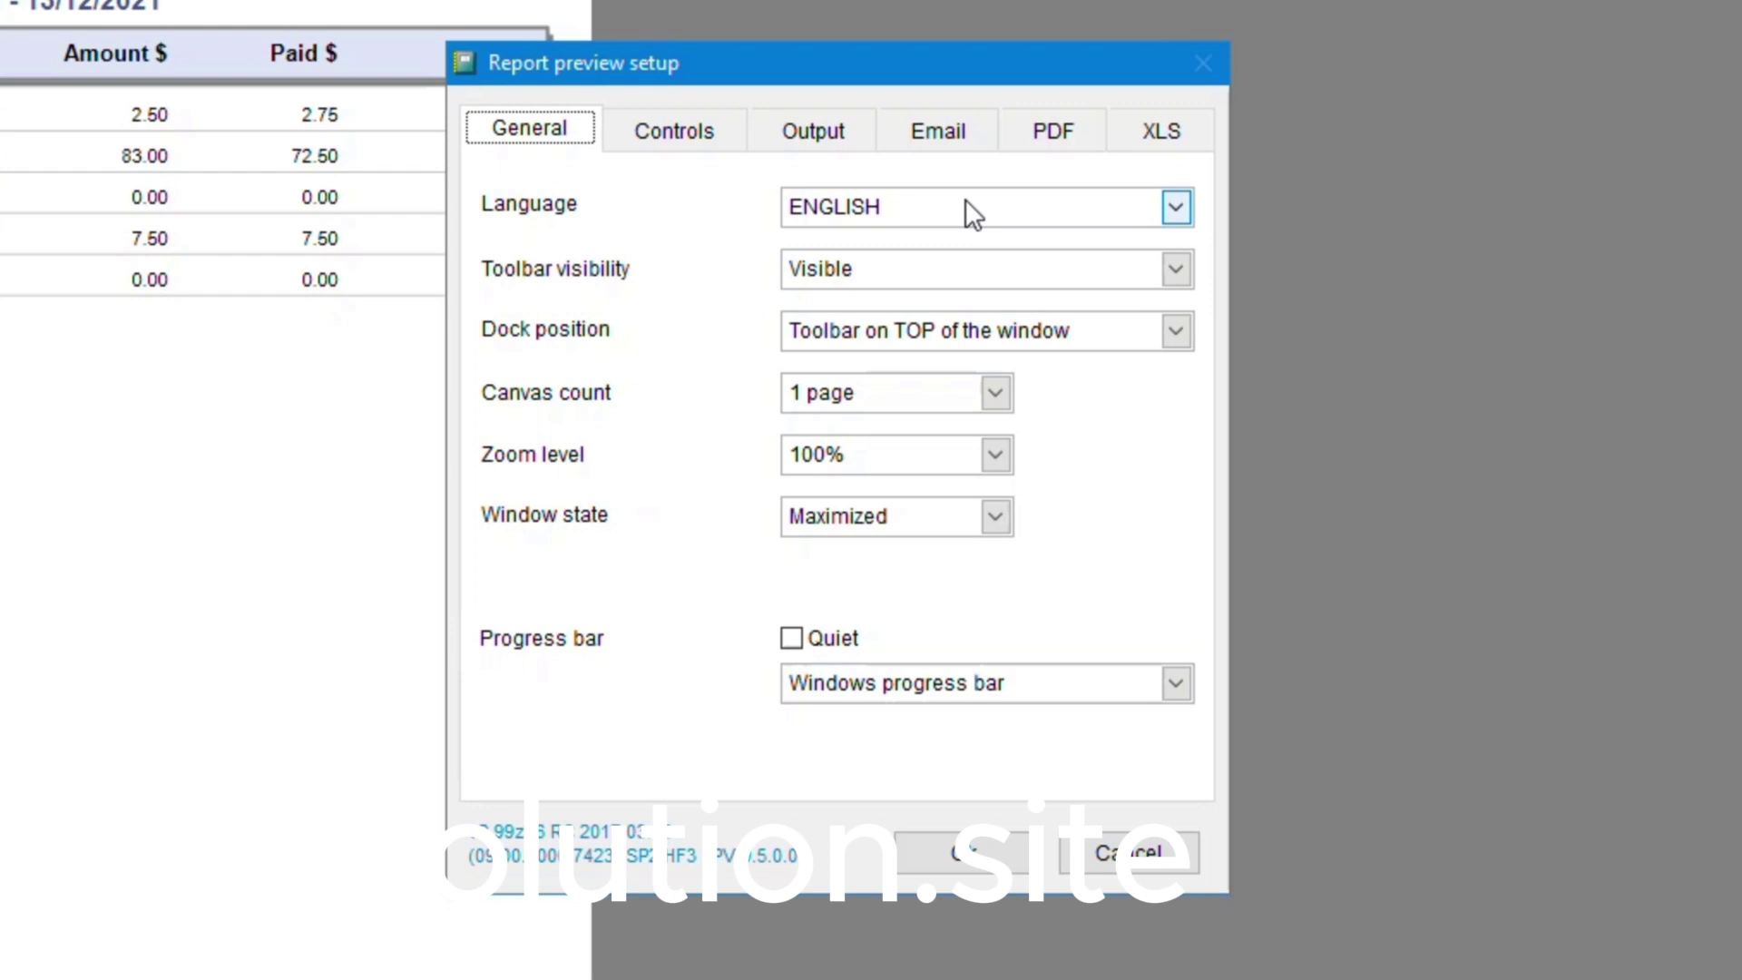
{"action": "left_click", "coordinate": [945, 265]}
{"action": "left_click", "coordinate": [945, 264]}
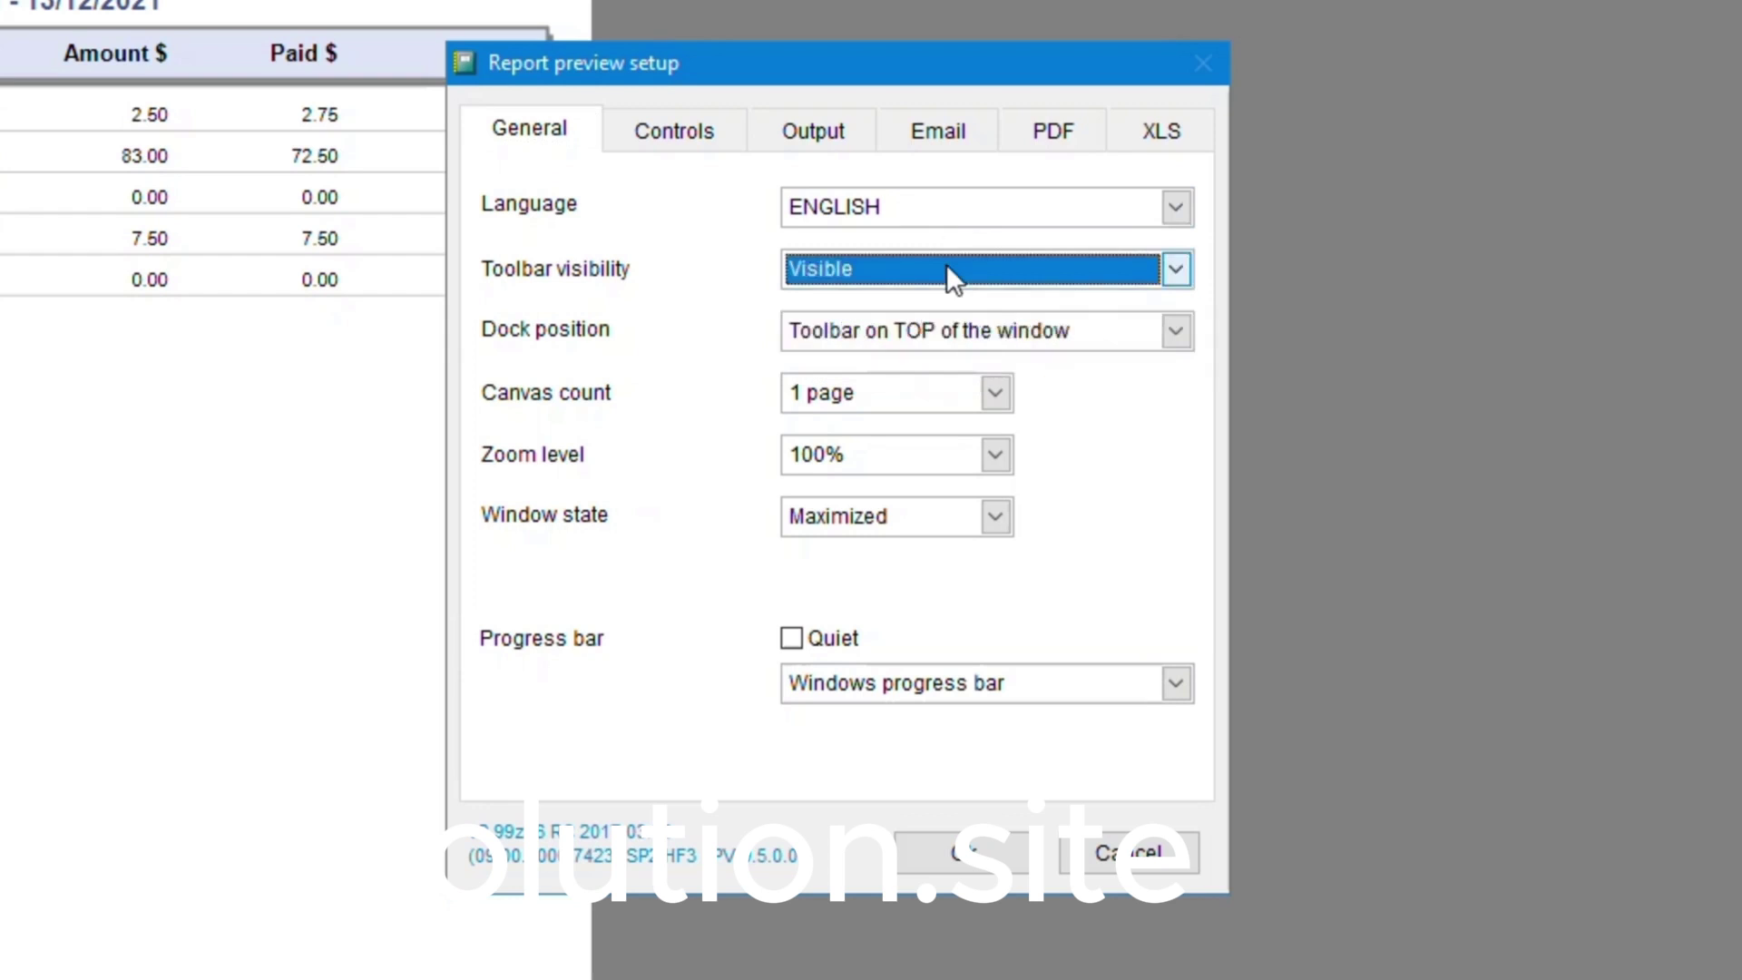
{"action": "left_click", "coordinate": [956, 335]}
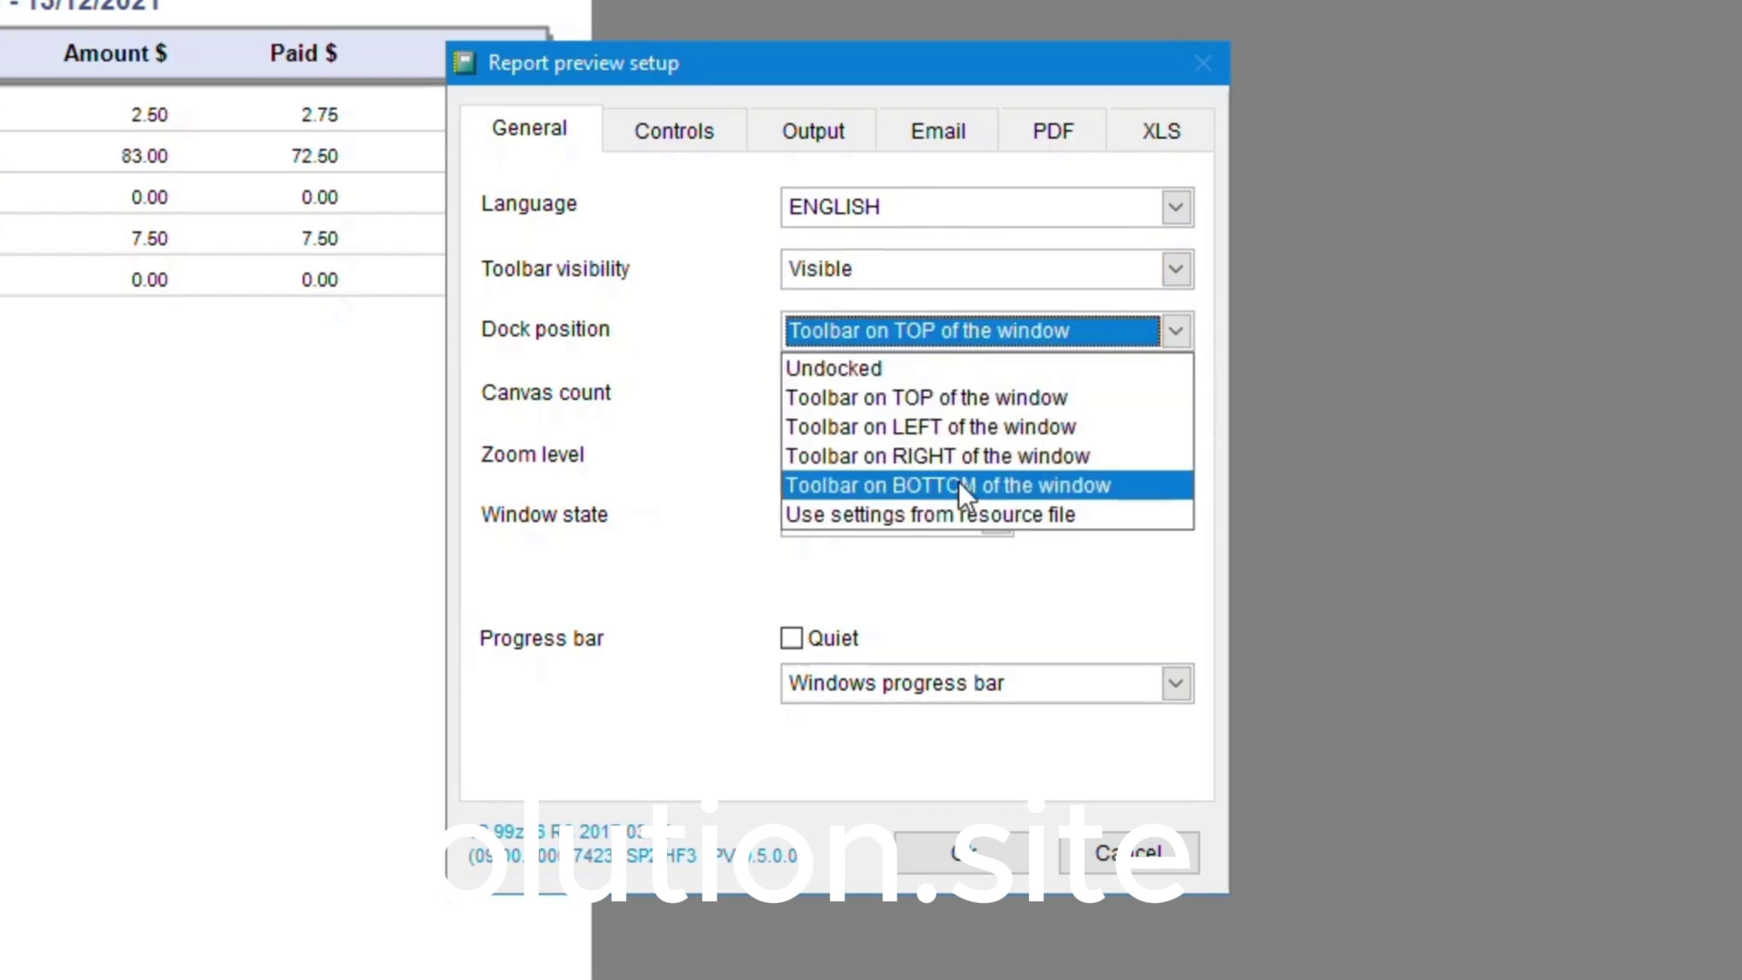
{"action": "left_click", "coordinate": [944, 400]}
{"action": "left_click", "coordinate": [998, 394]}
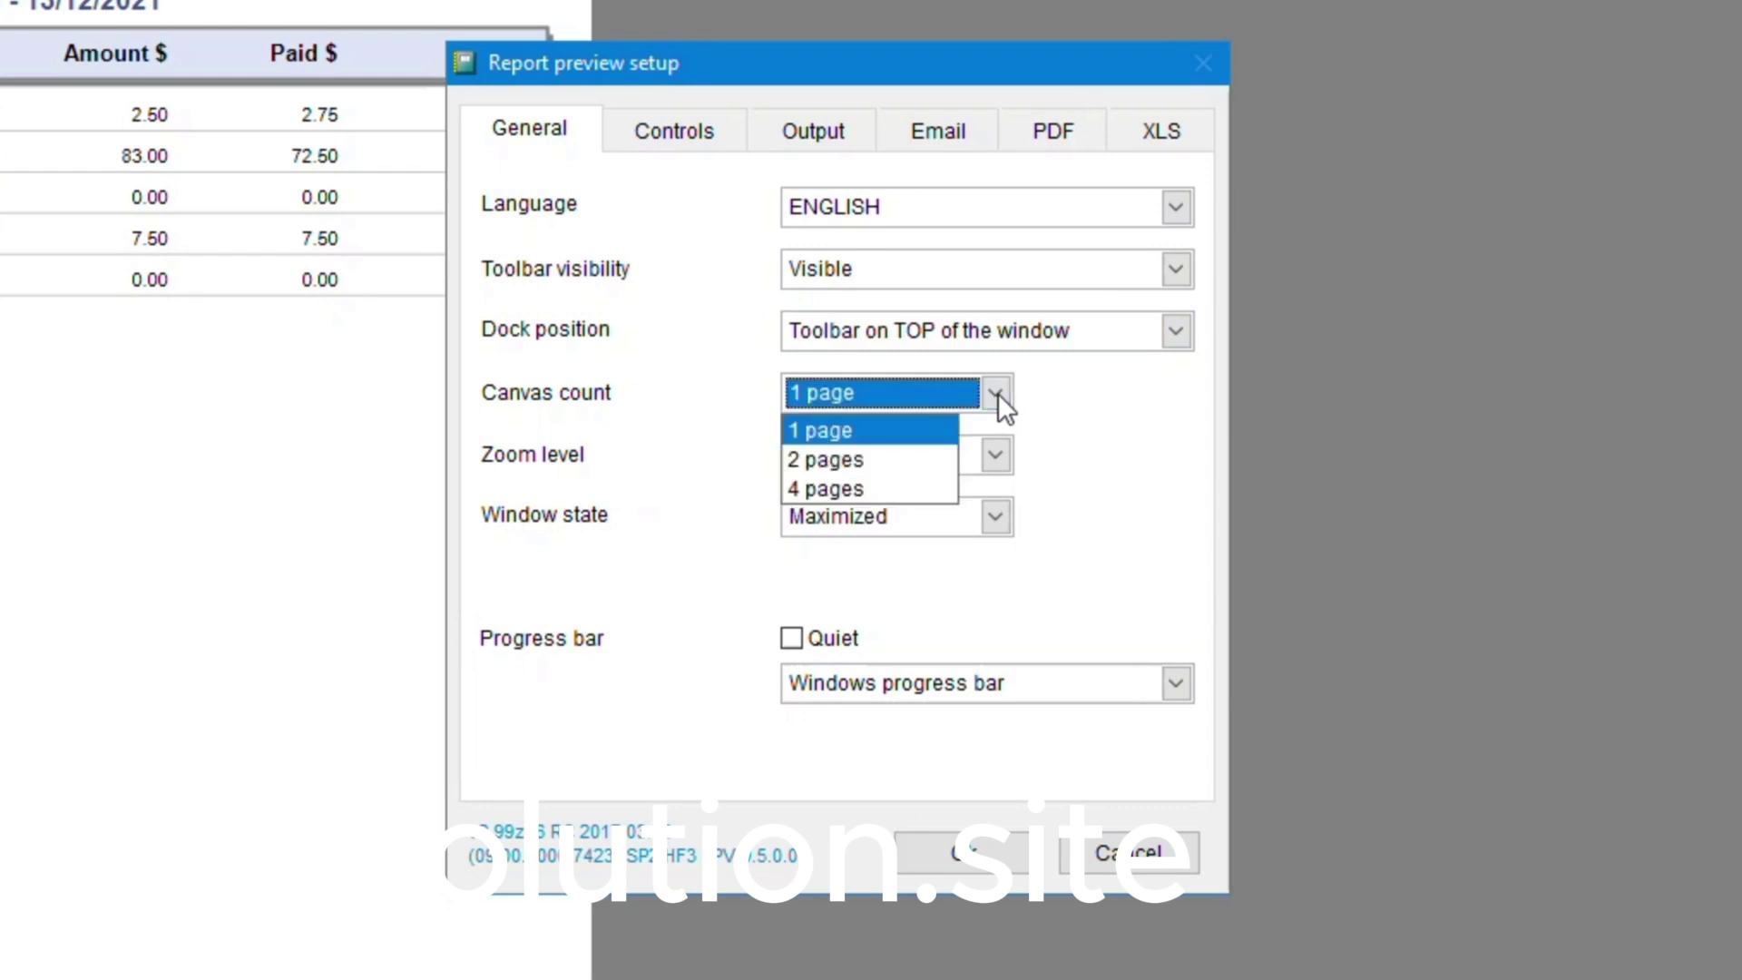
{"action": "left_click", "coordinate": [999, 394]}
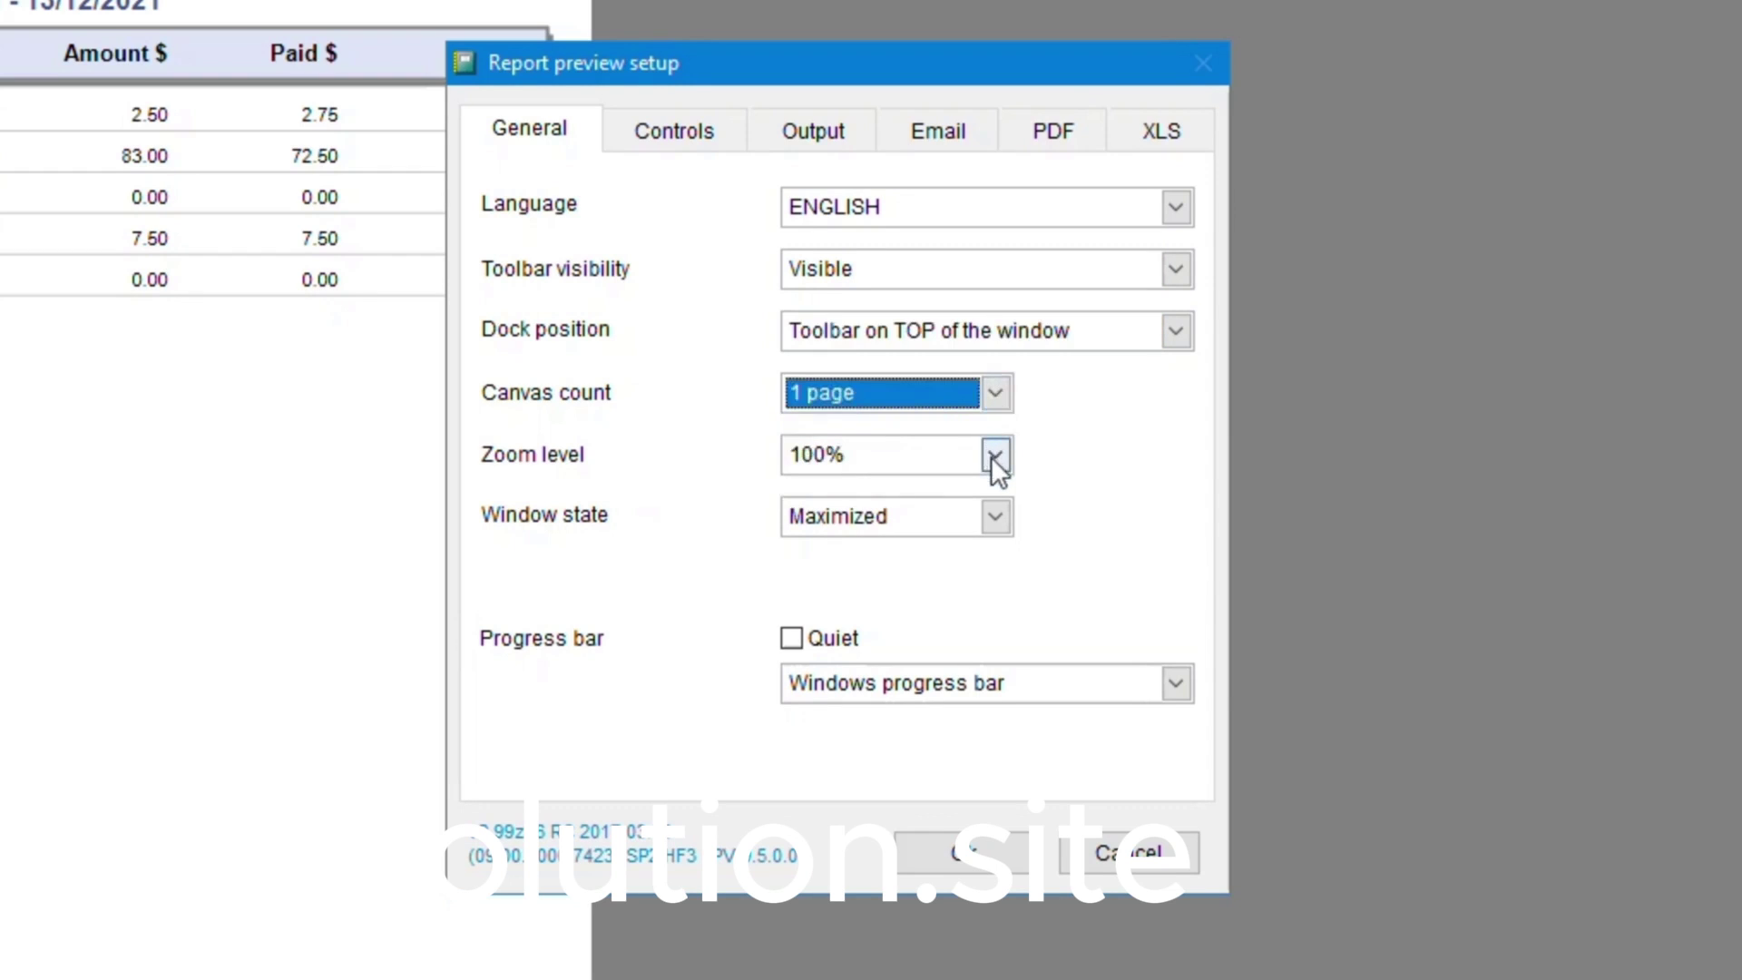
{"action": "left_click", "coordinate": [994, 513]}
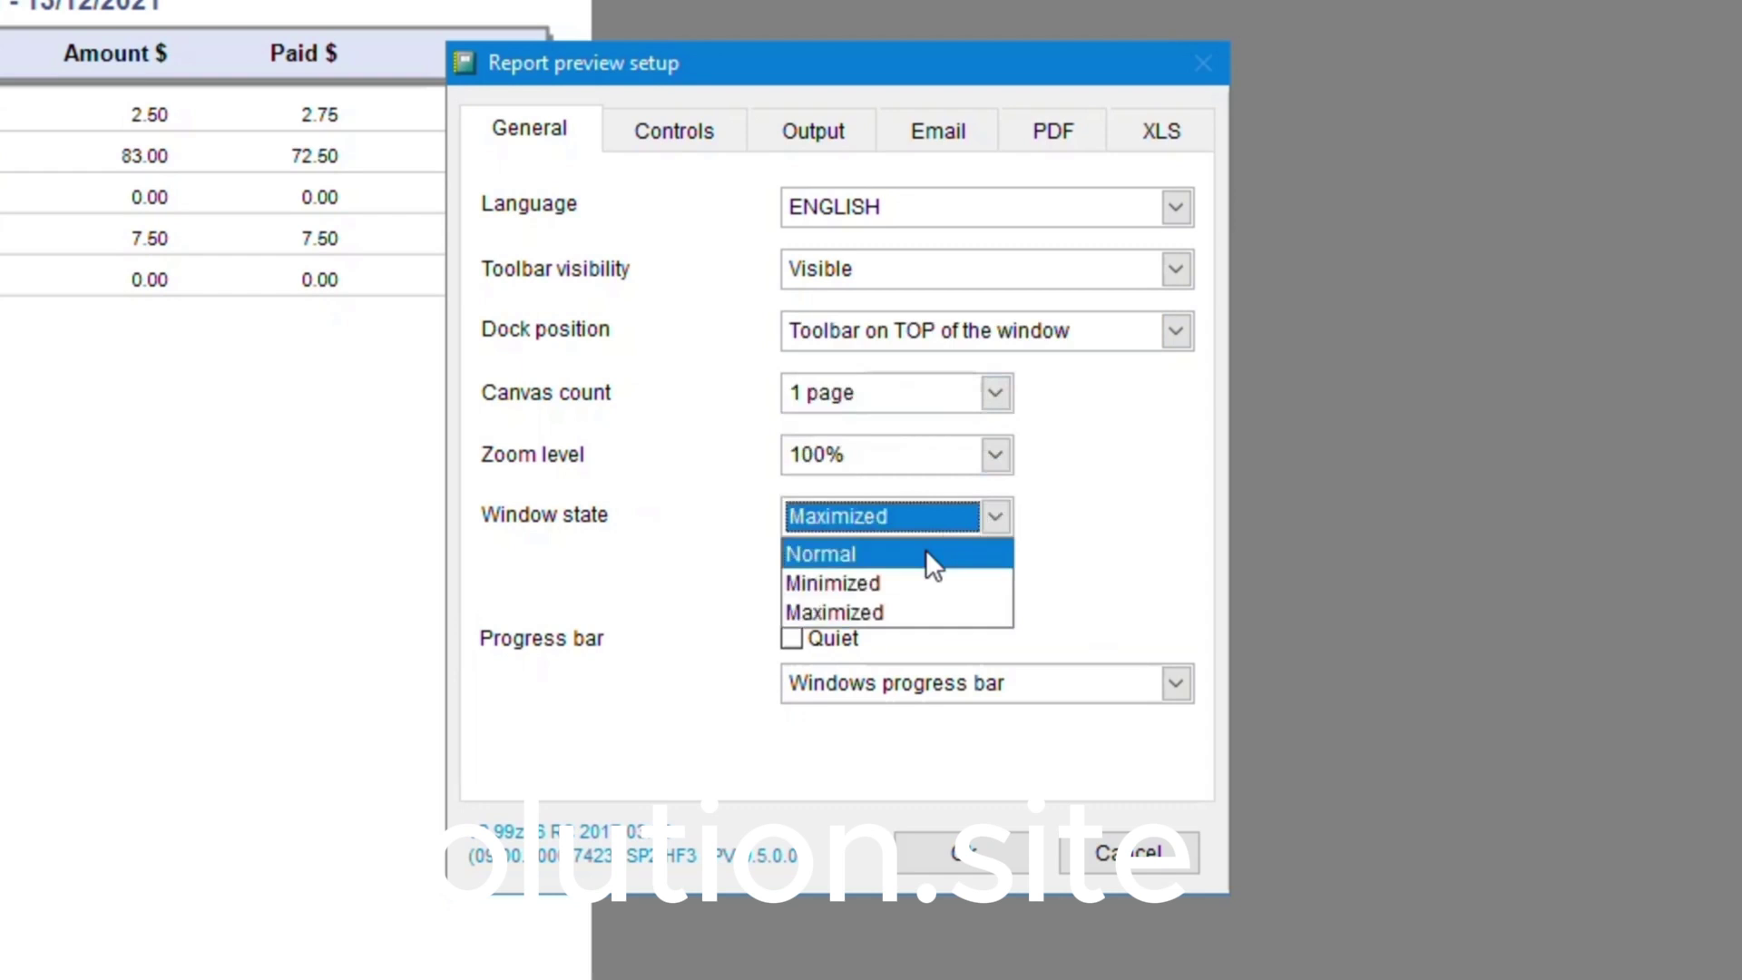
{"action": "left_click", "coordinate": [888, 610]}
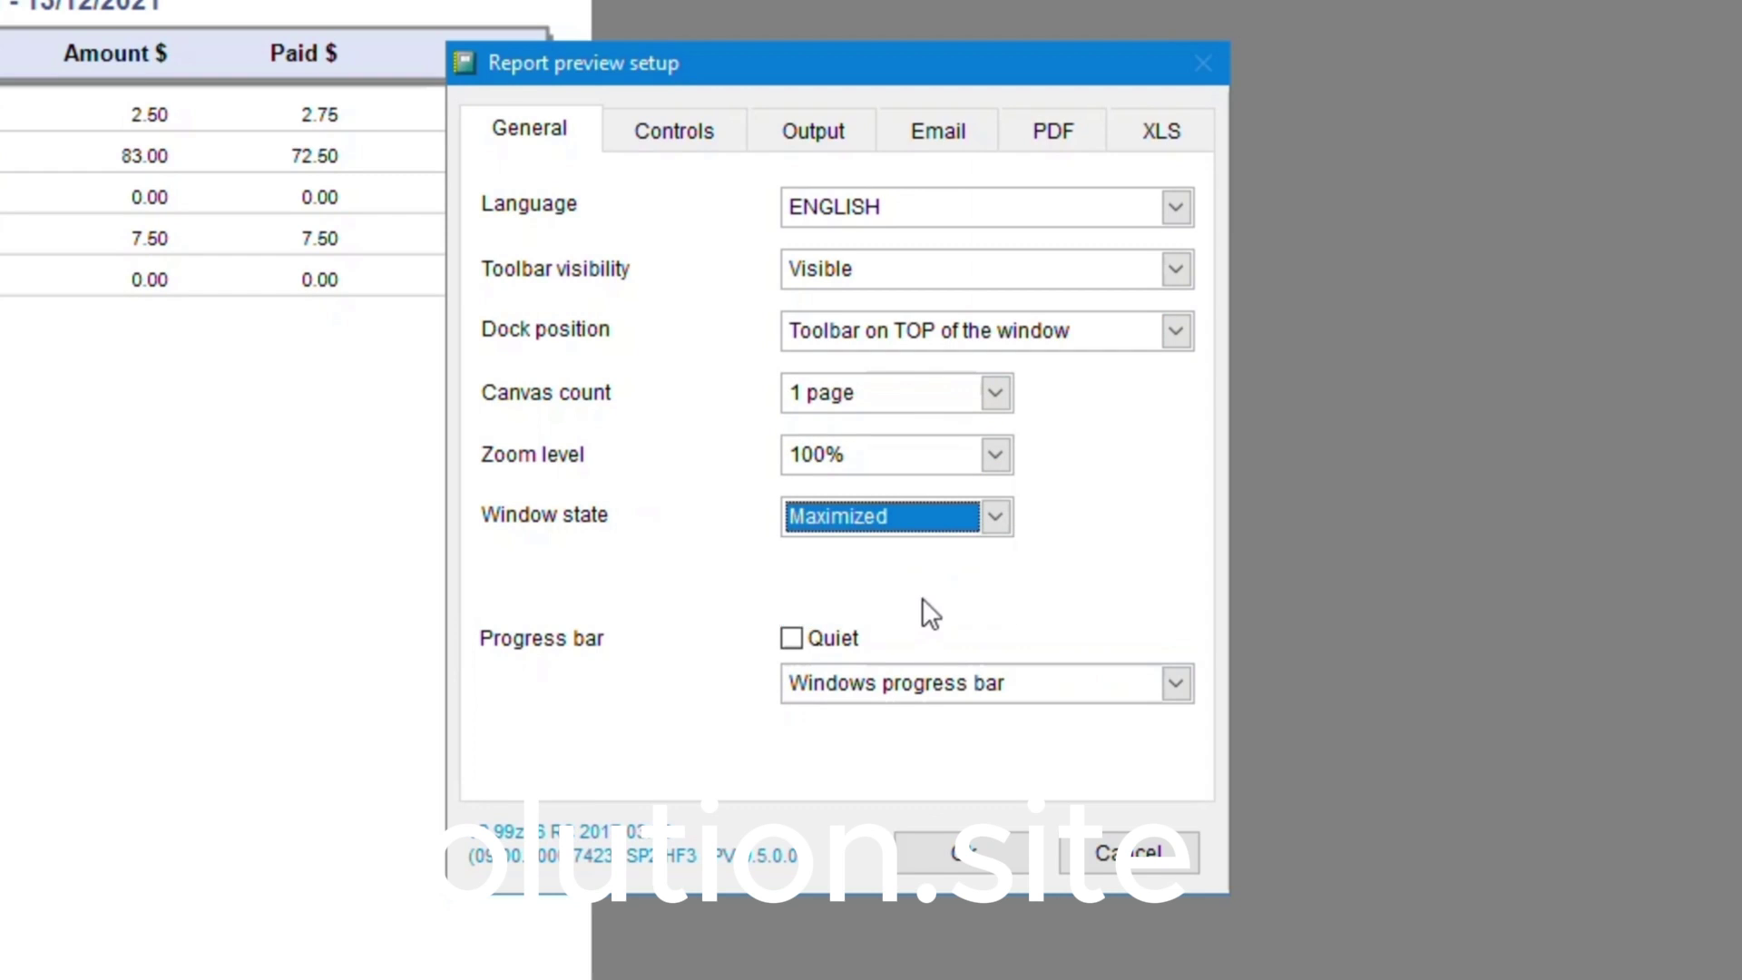
Leave the quiet progress bar off with Windows progress bar style, then view the Controls tab.
{"action": "left_click", "coordinate": [793, 637]}
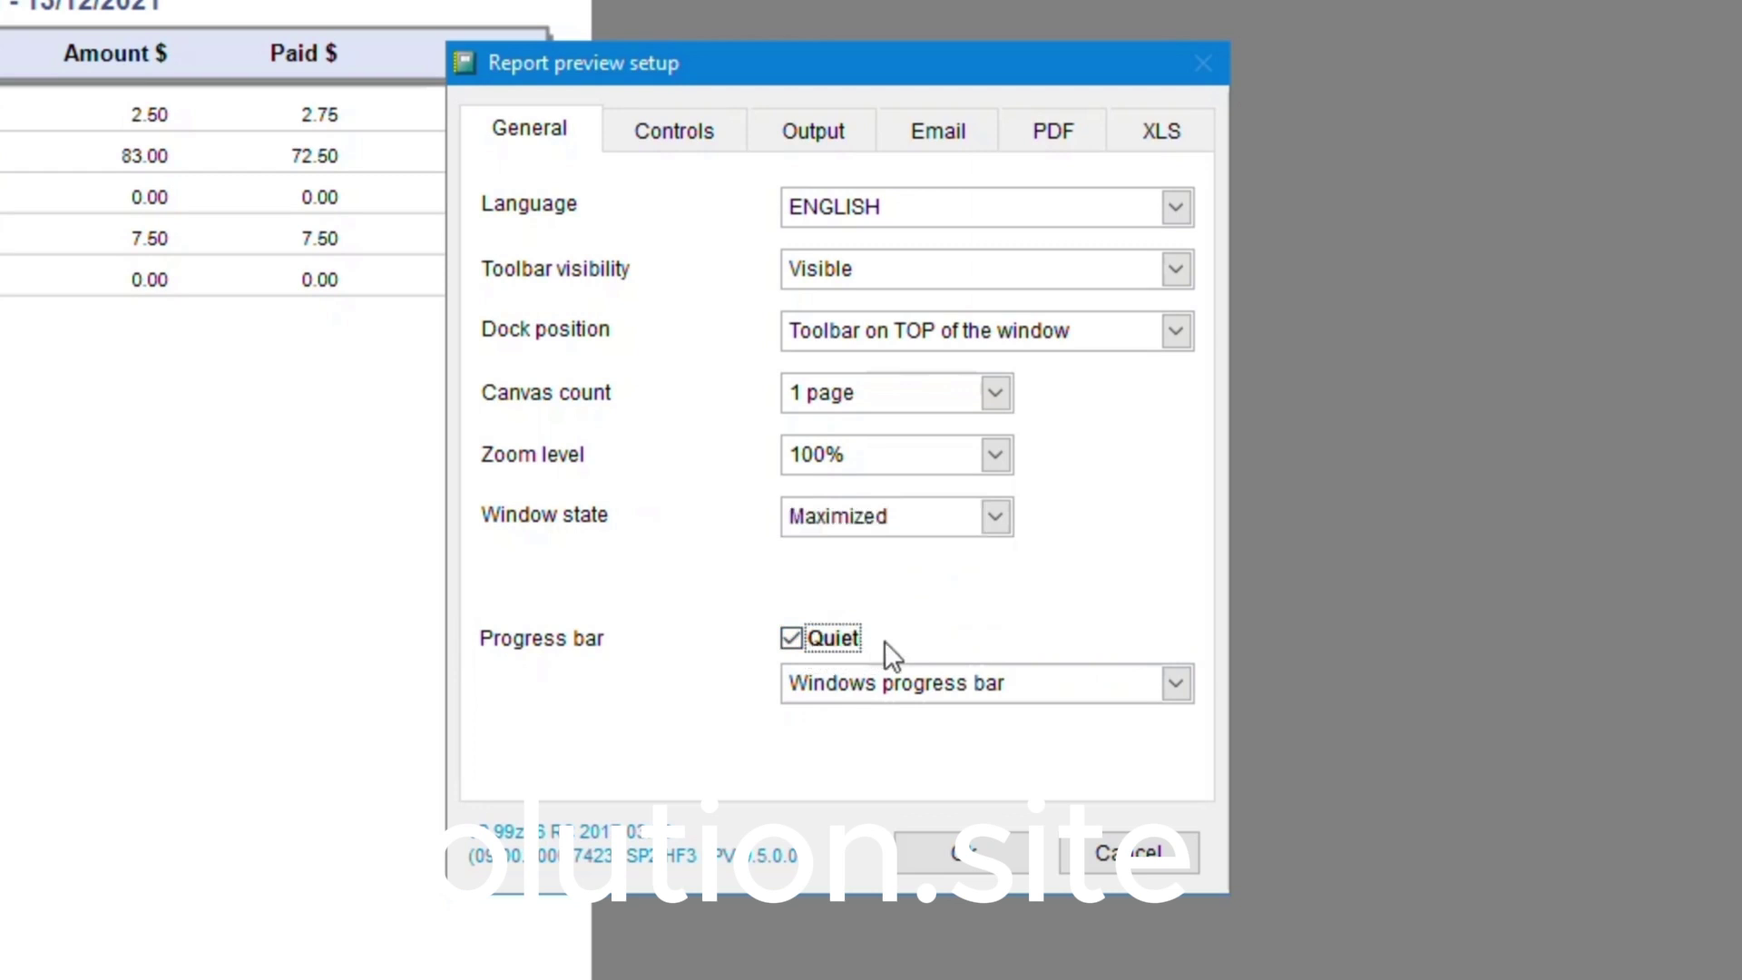
{"action": "left_click", "coordinate": [797, 637]}
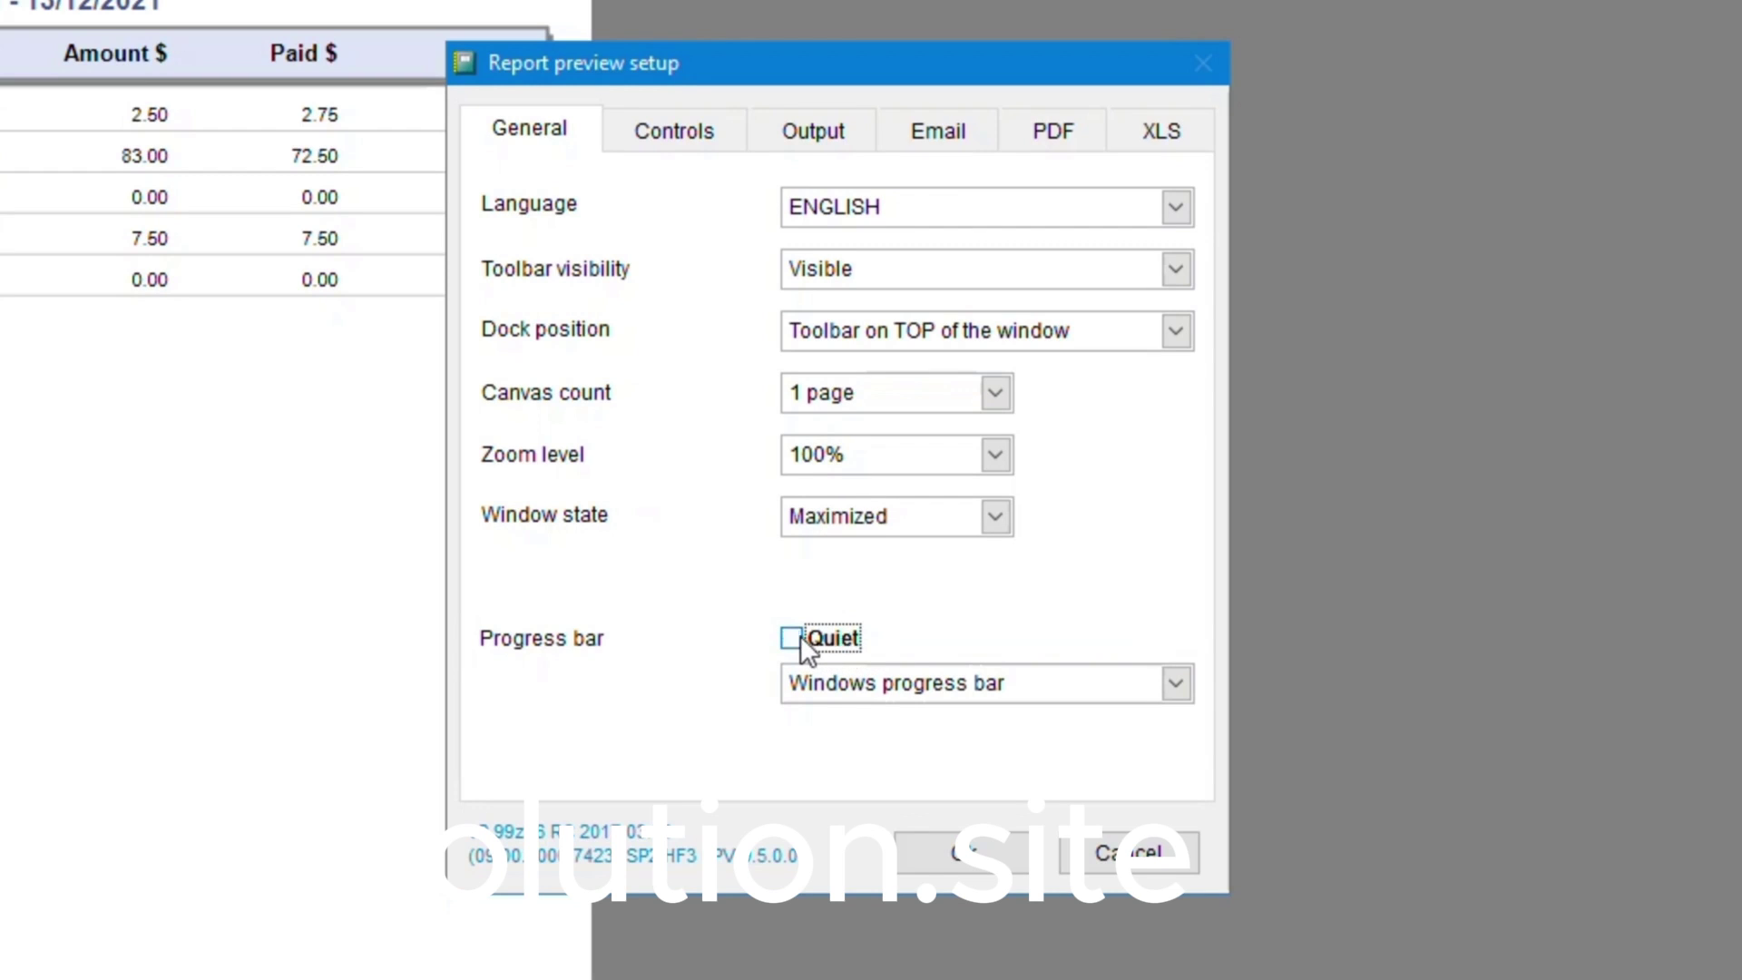
{"action": "left_click", "coordinate": [1176, 685]}
{"action": "left_click", "coordinate": [1183, 688]}
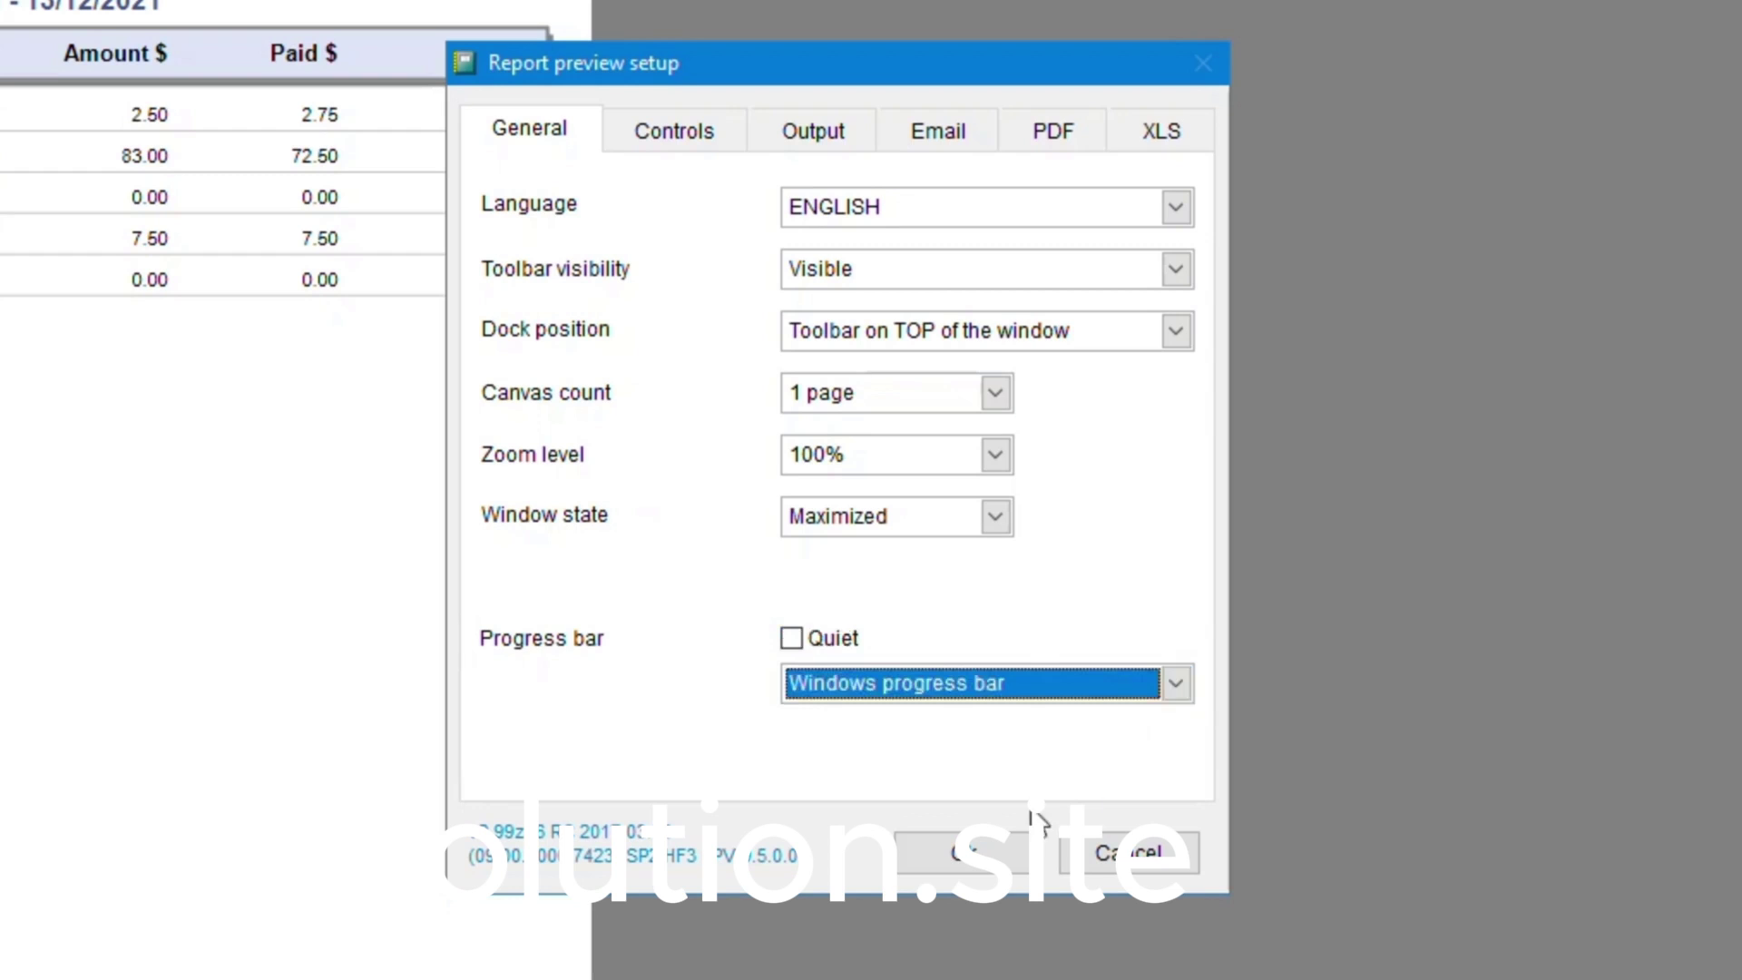
{"action": "left_click", "coordinate": [690, 145]}
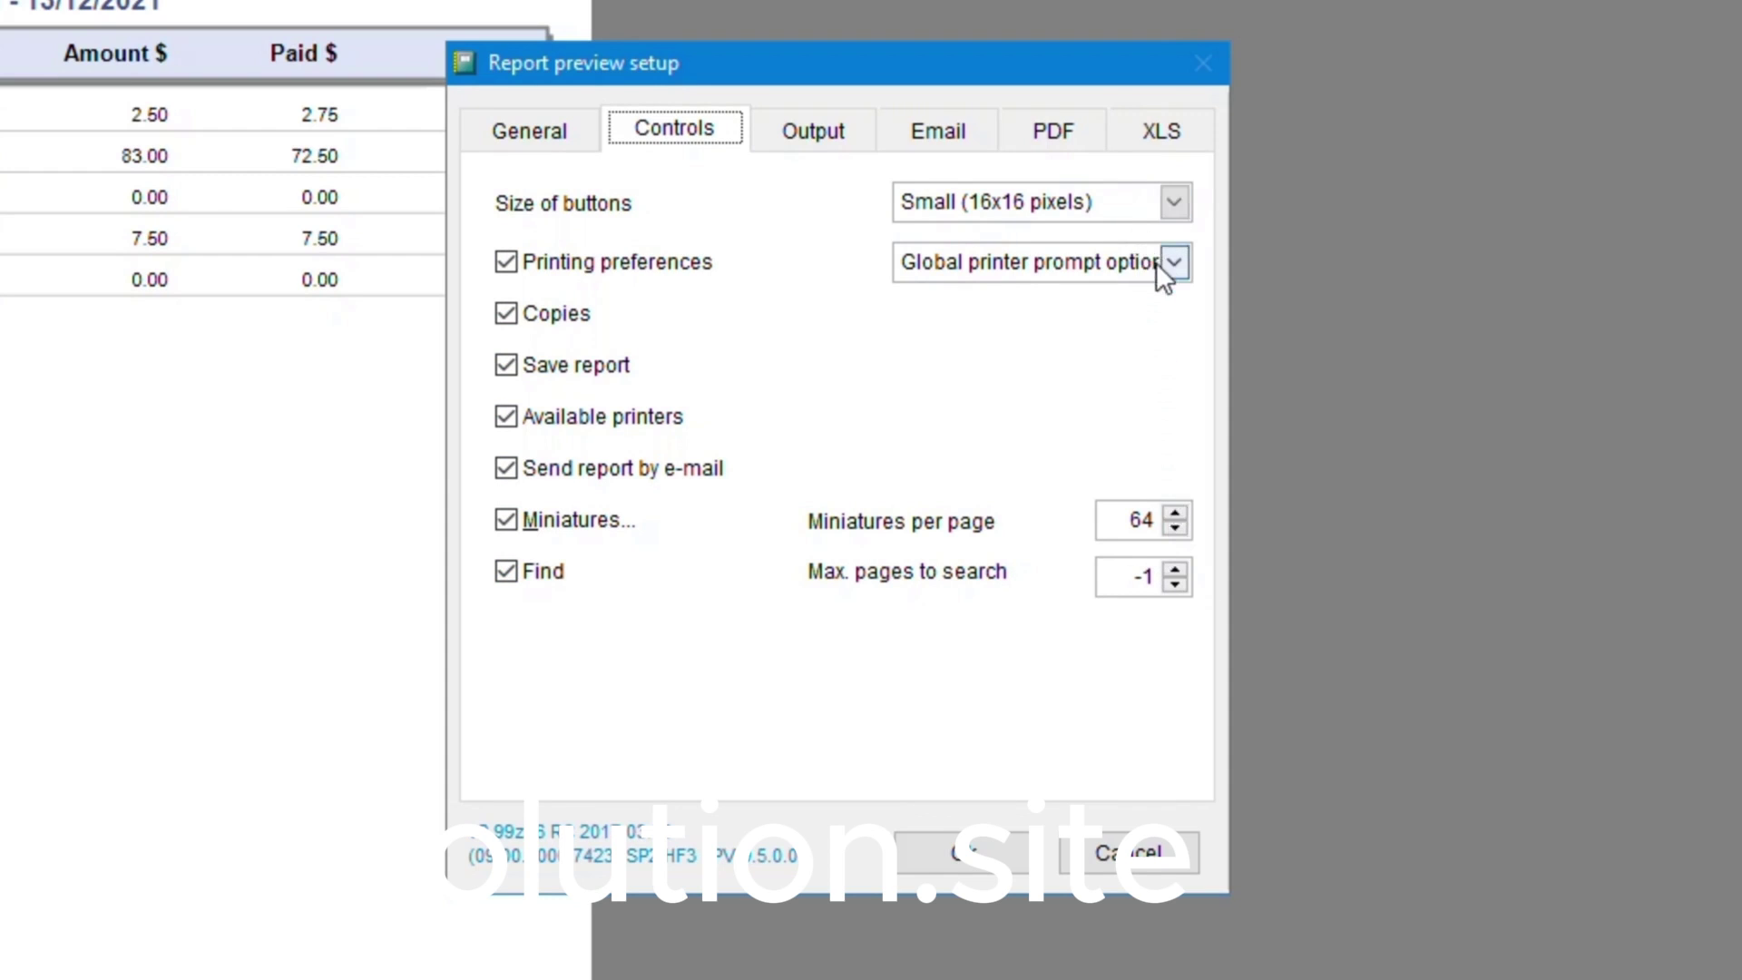
Set preview toolbar buttons to Big (32x32 pixels), apply, and reopen the setup's Controls tab.
{"action": "left_click", "coordinate": [1162, 204]}
{"action": "left_click", "coordinate": [1161, 203]}
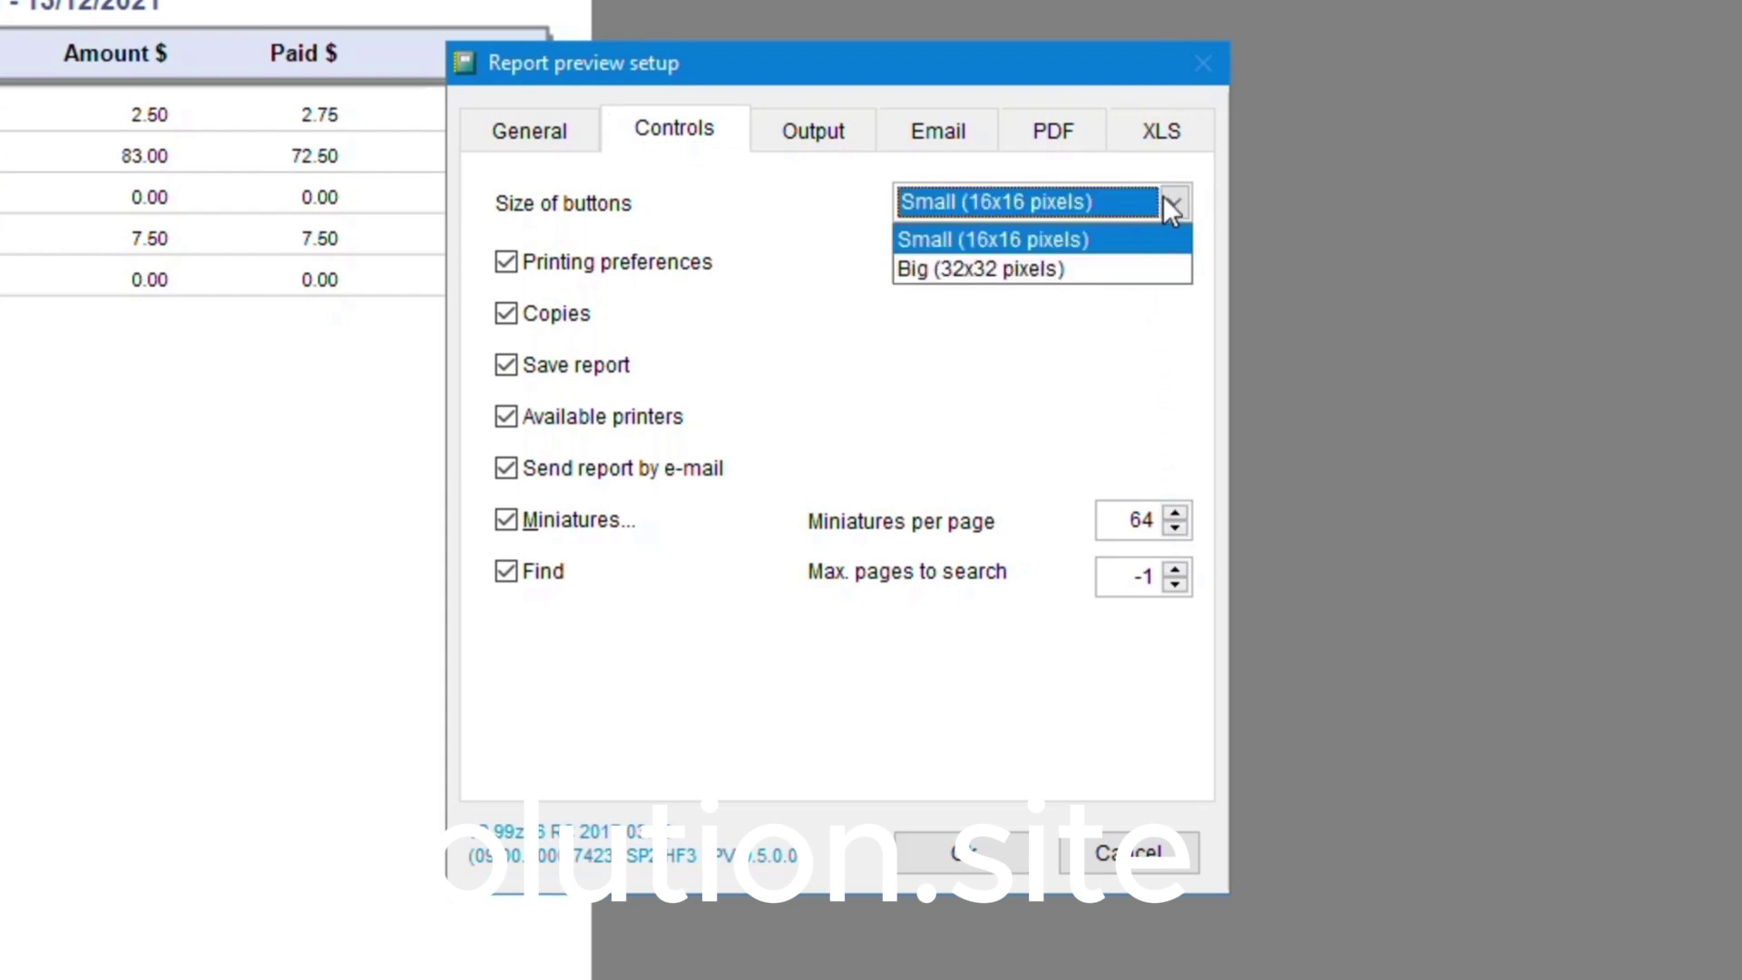
{"action": "left_click", "coordinate": [1060, 266]}
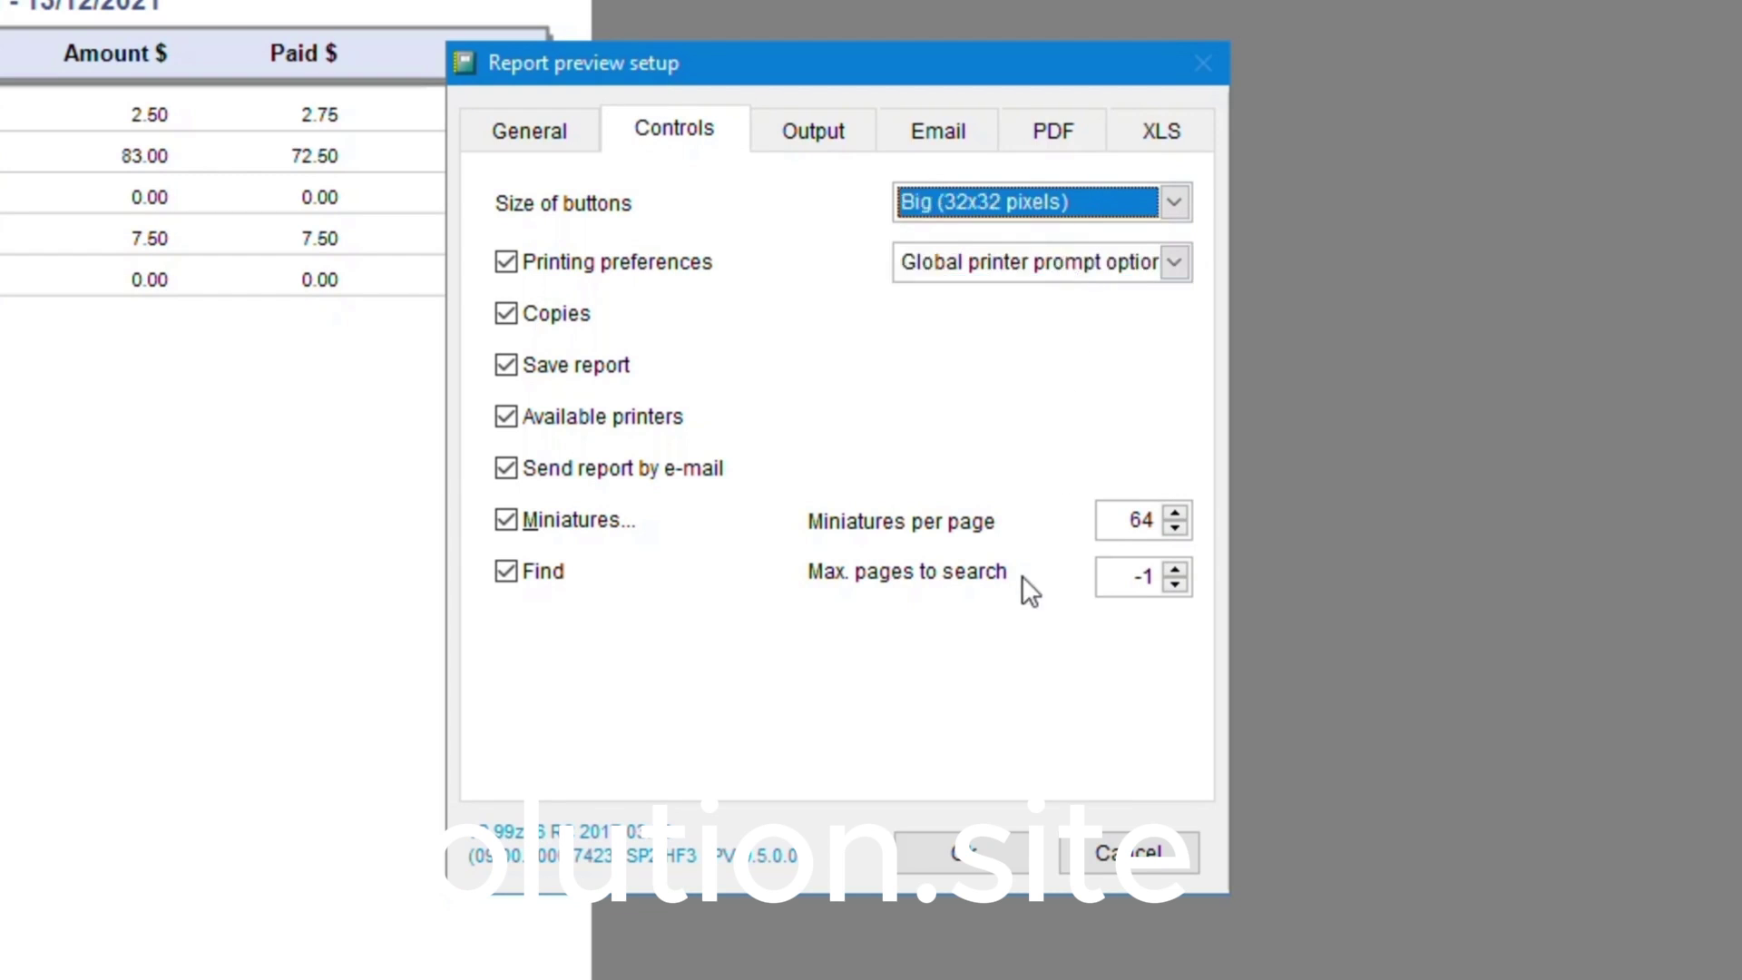
{"action": "left_click", "coordinate": [960, 848]}
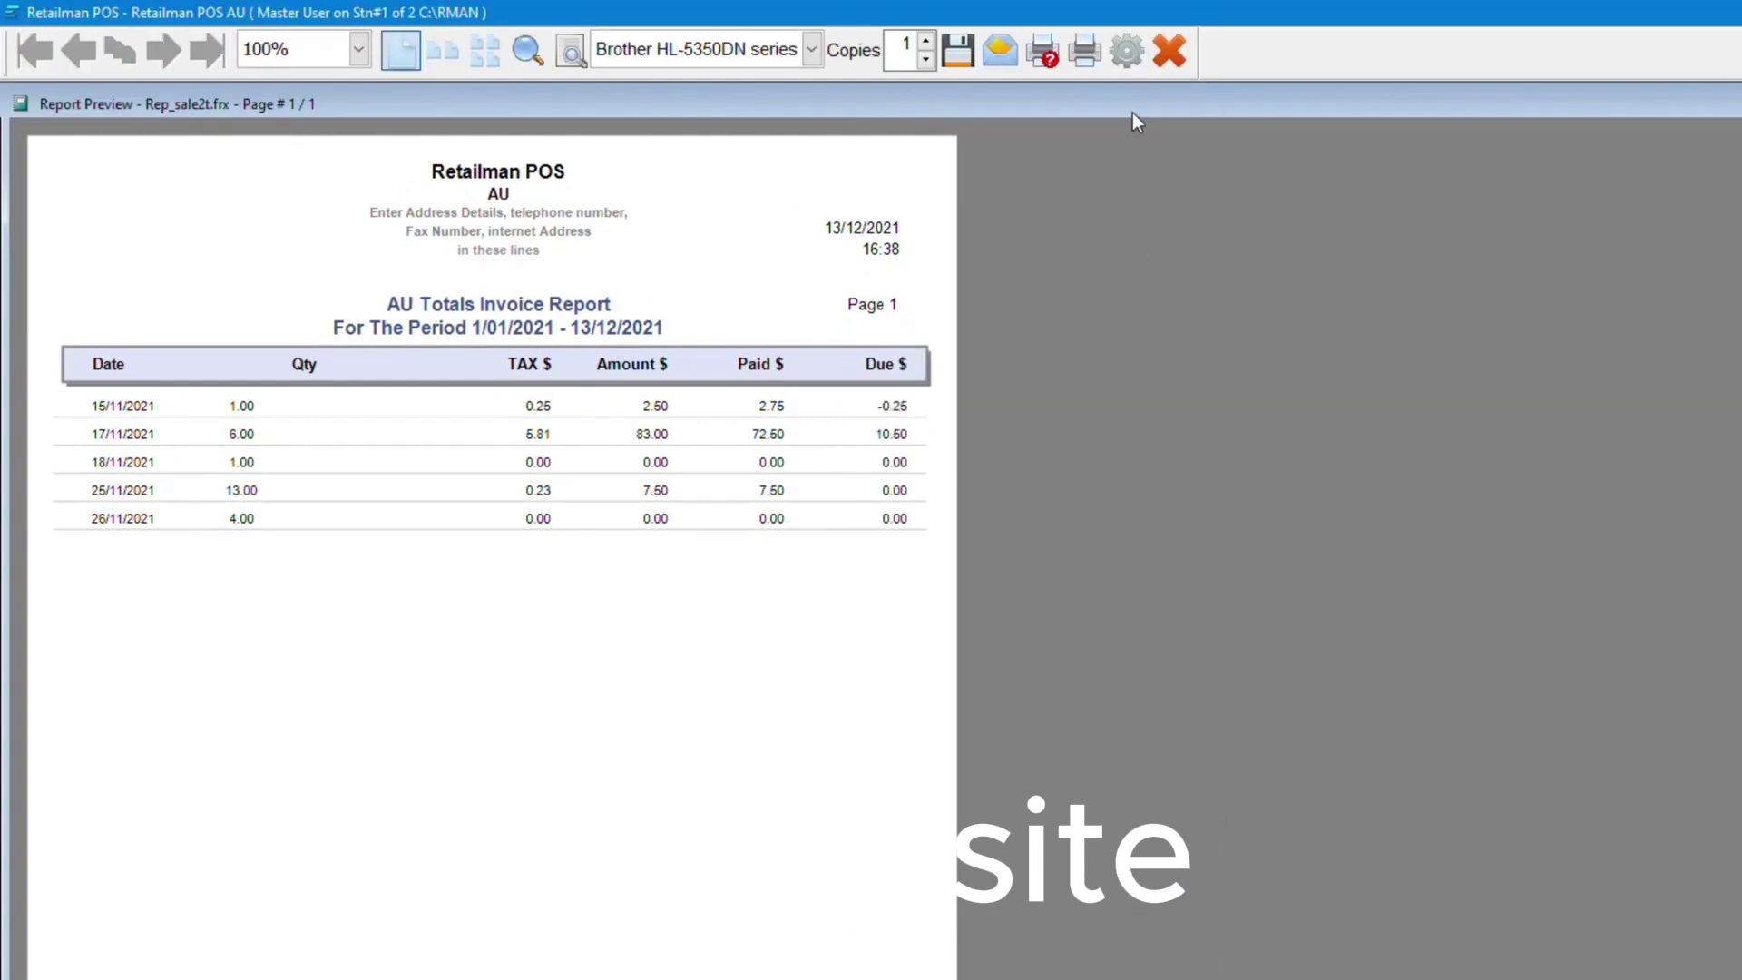
{"action": "left_click", "coordinate": [1127, 64]}
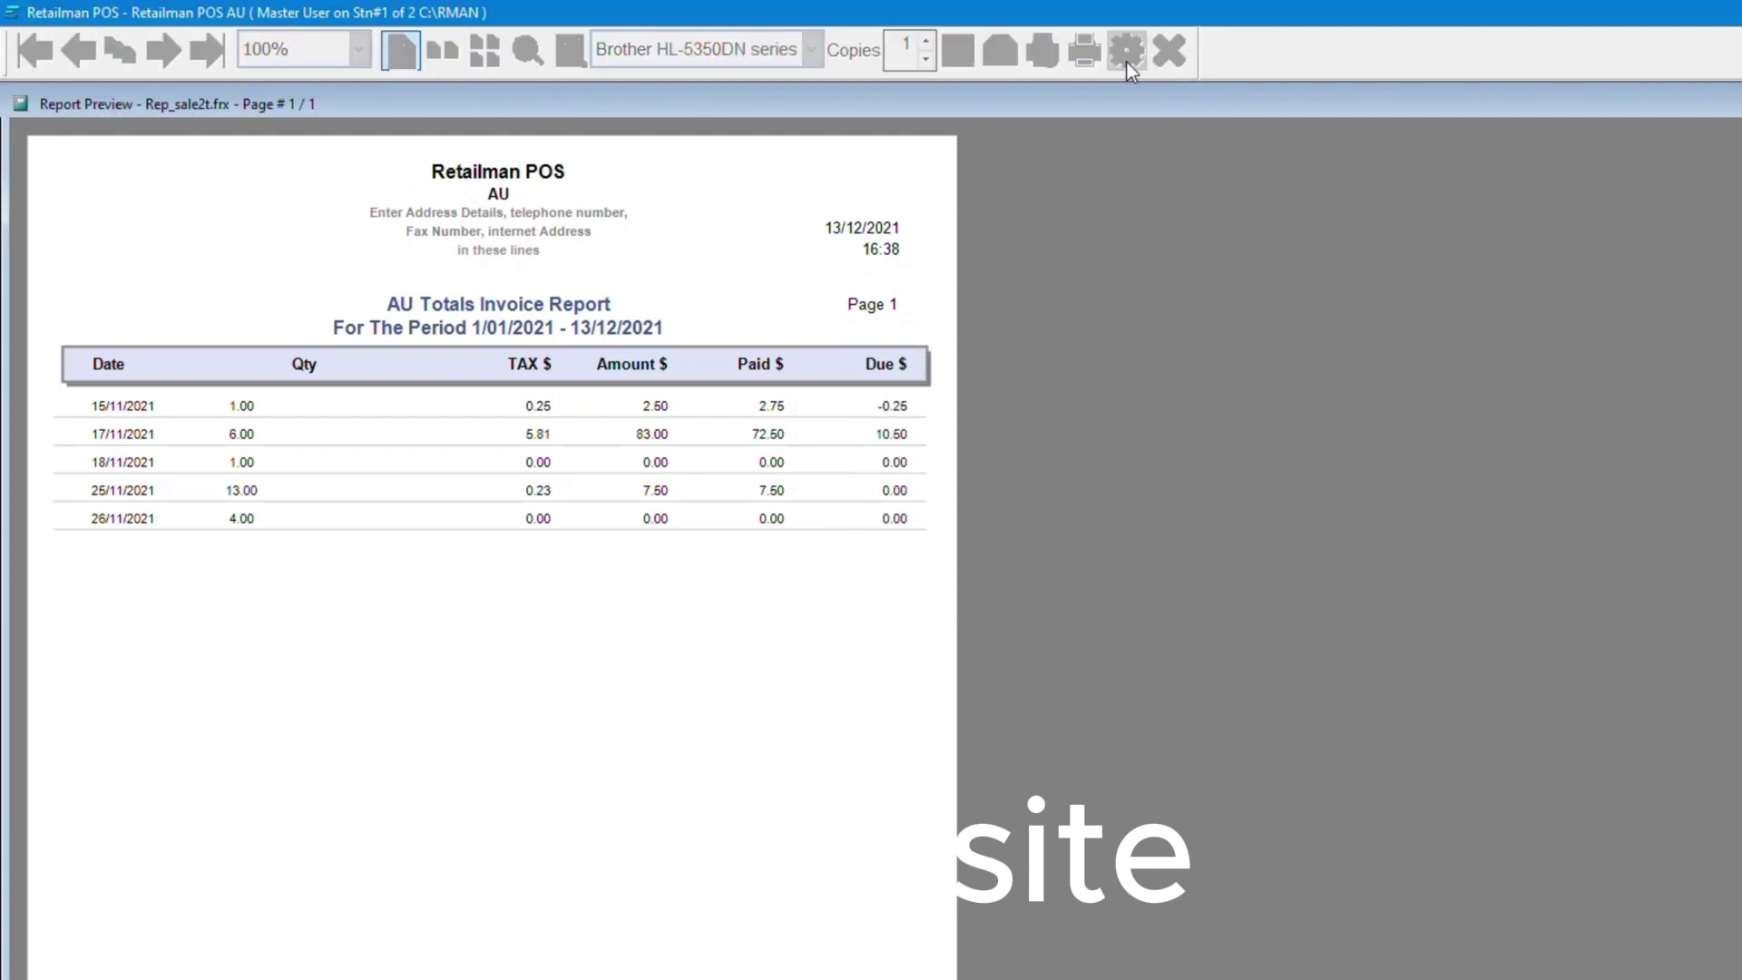
{"action": "left_click", "coordinate": [1013, 400]}
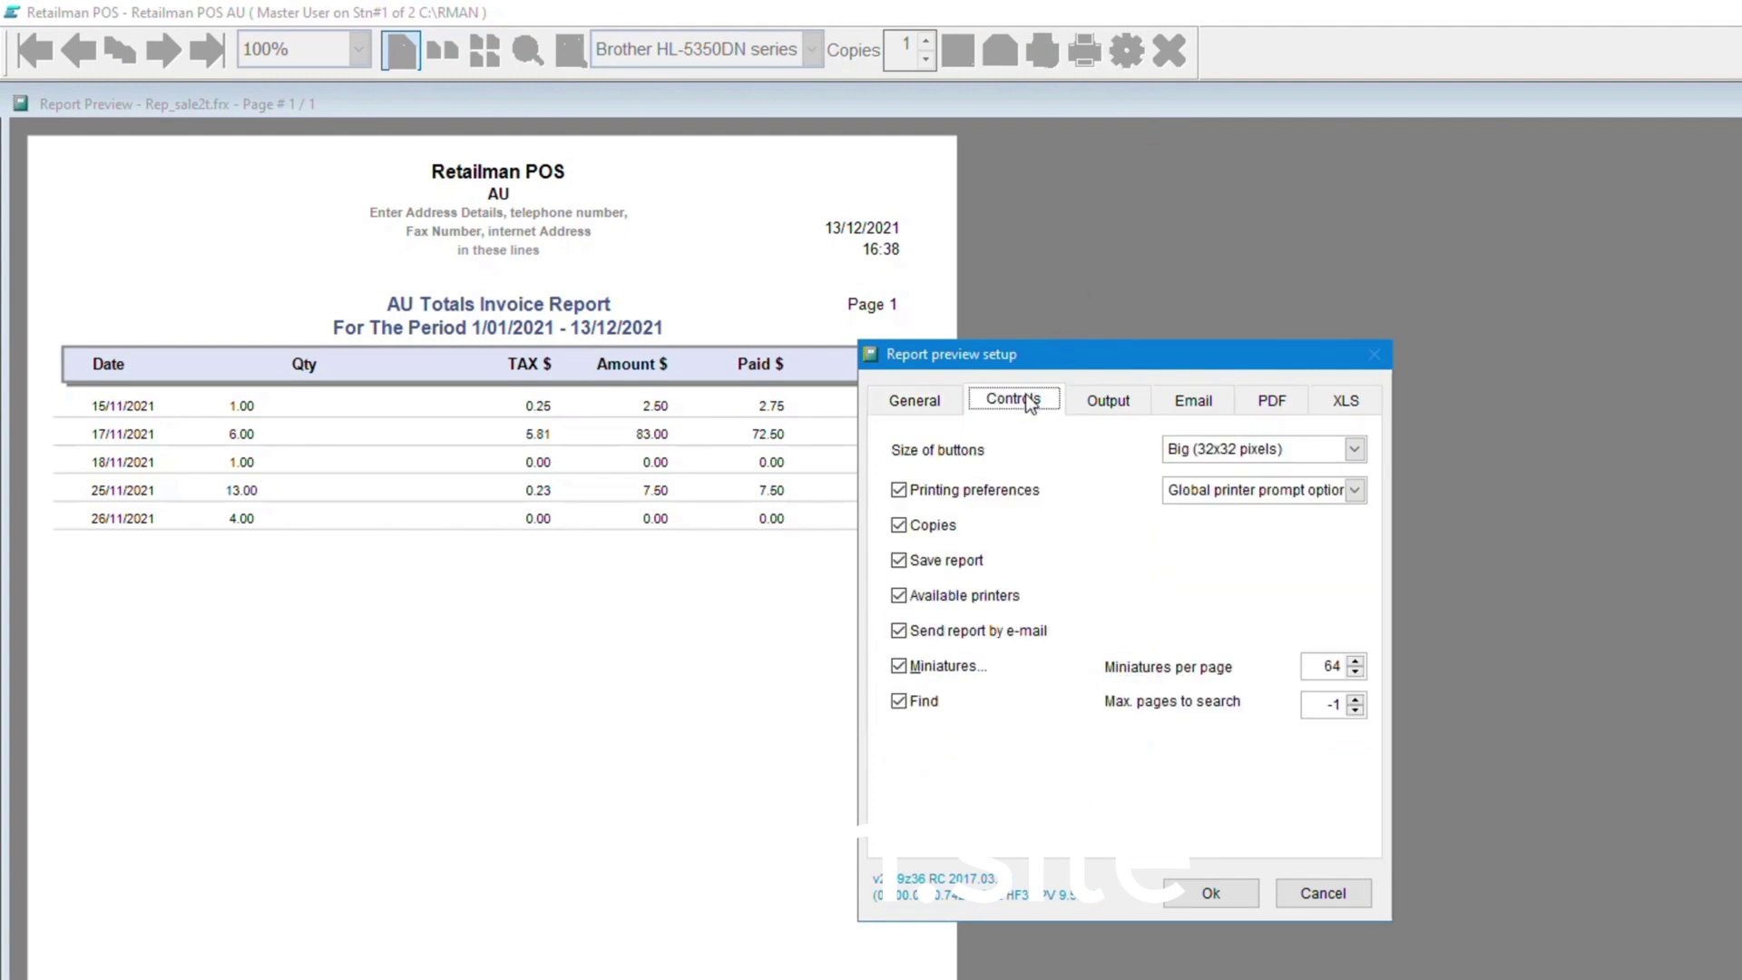
Review the Output, Email, PDF and XLS tabs of Report preview setup, then confirm with OK.
{"action": "left_click", "coordinate": [901, 218]}
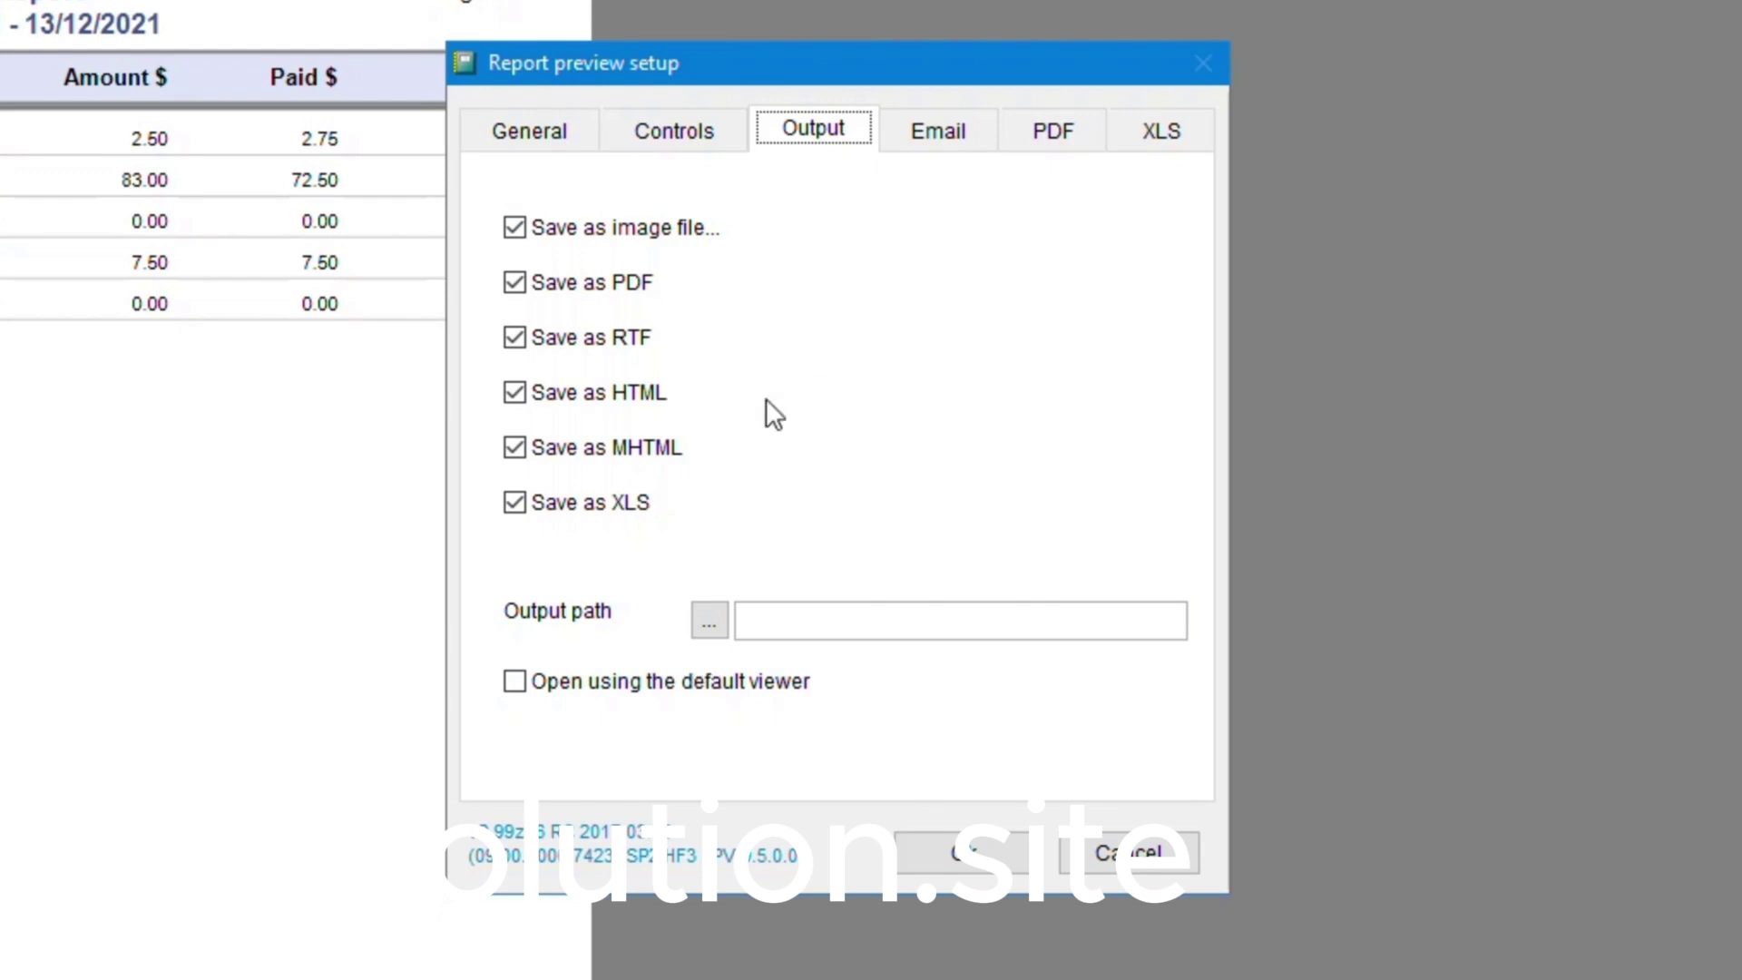
{"action": "left_click", "coordinate": [936, 149]}
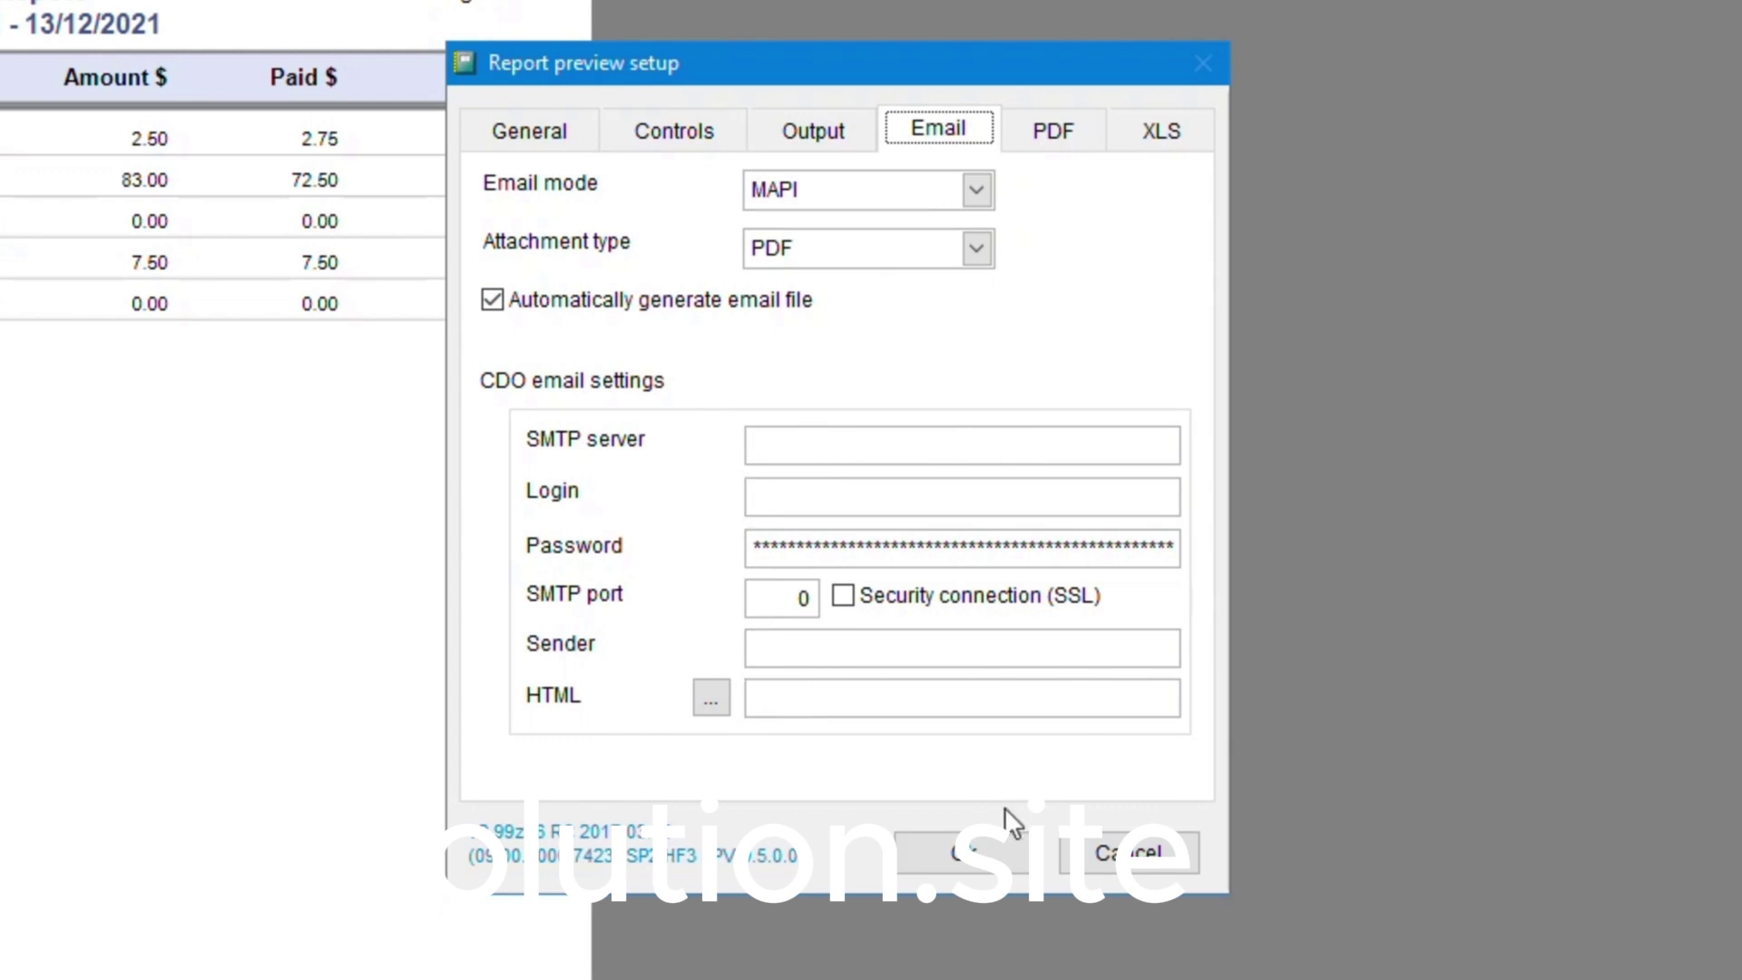
{"action": "left_click", "coordinate": [1045, 145]}
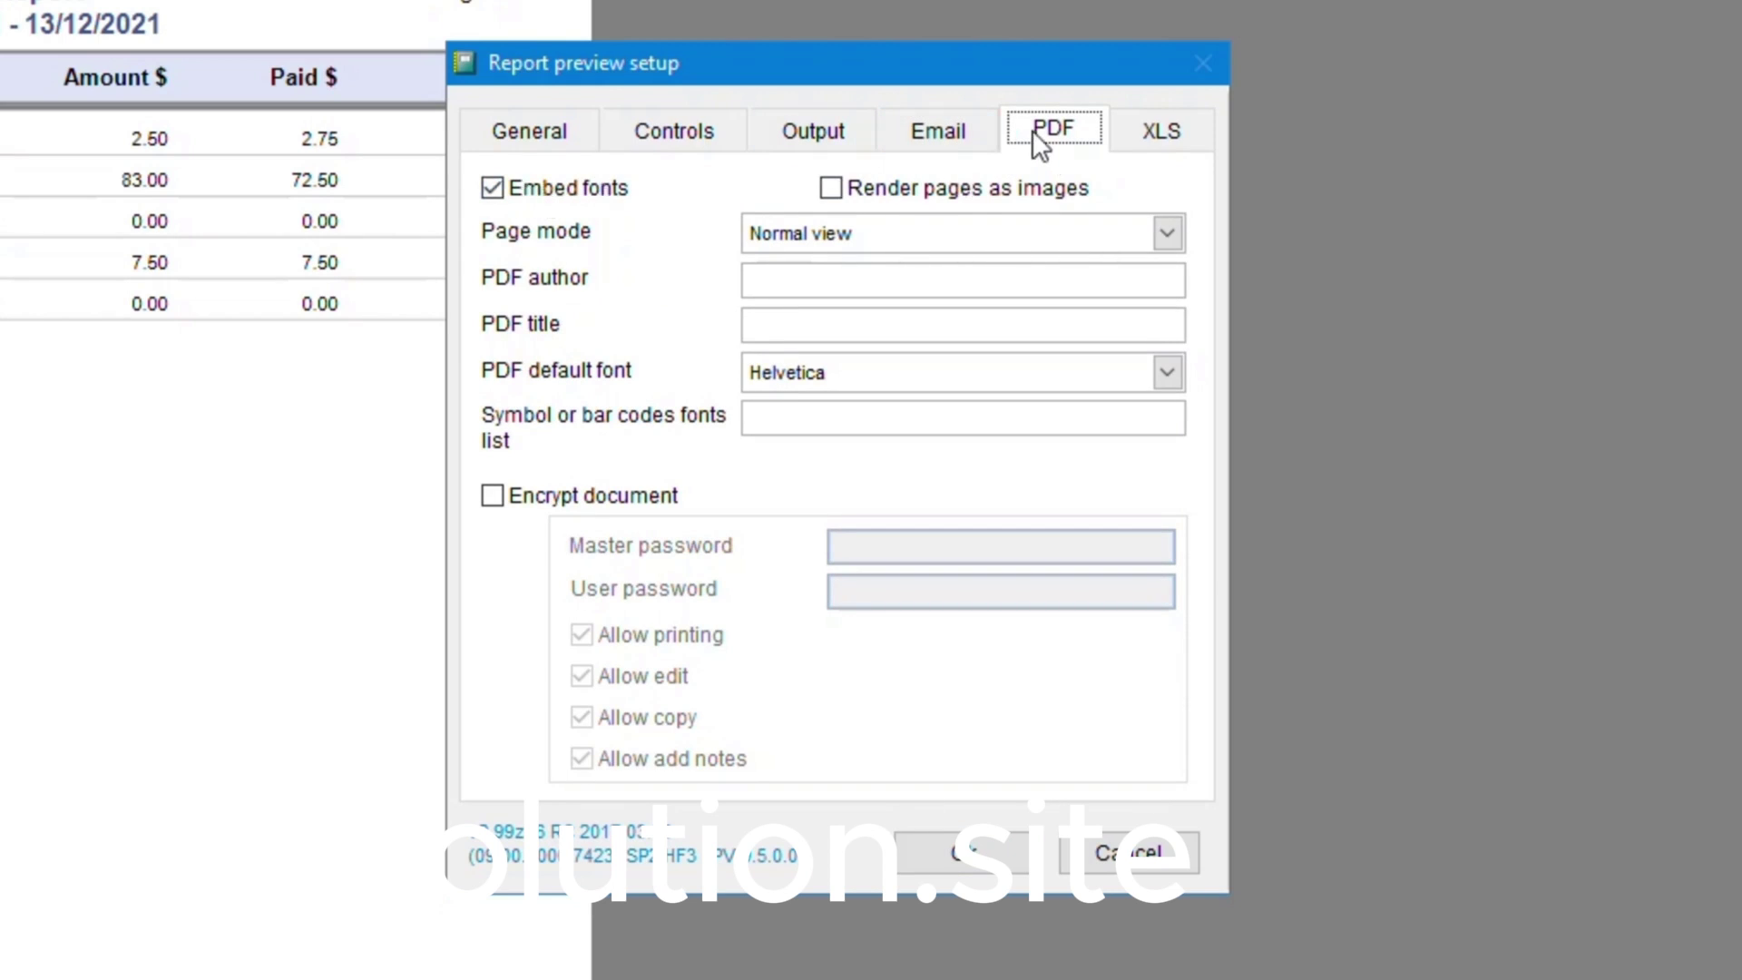
{"action": "left_click", "coordinate": [1146, 135]}
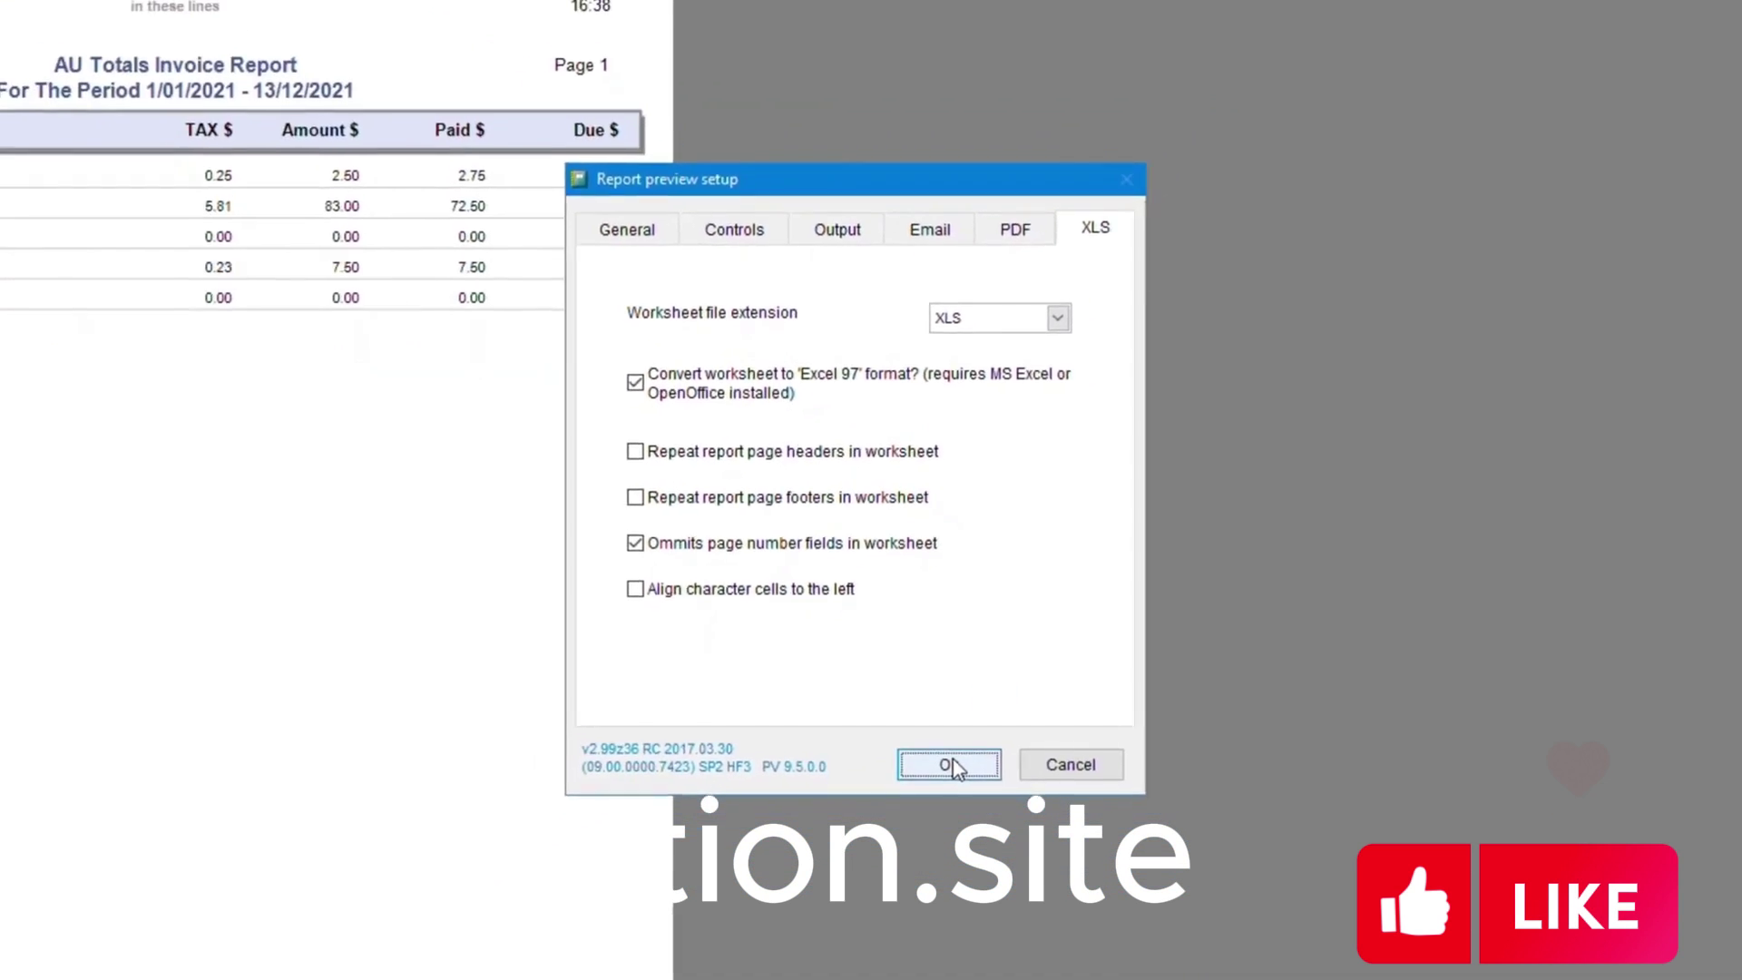
{"action": "left_click", "coordinate": [942, 720]}
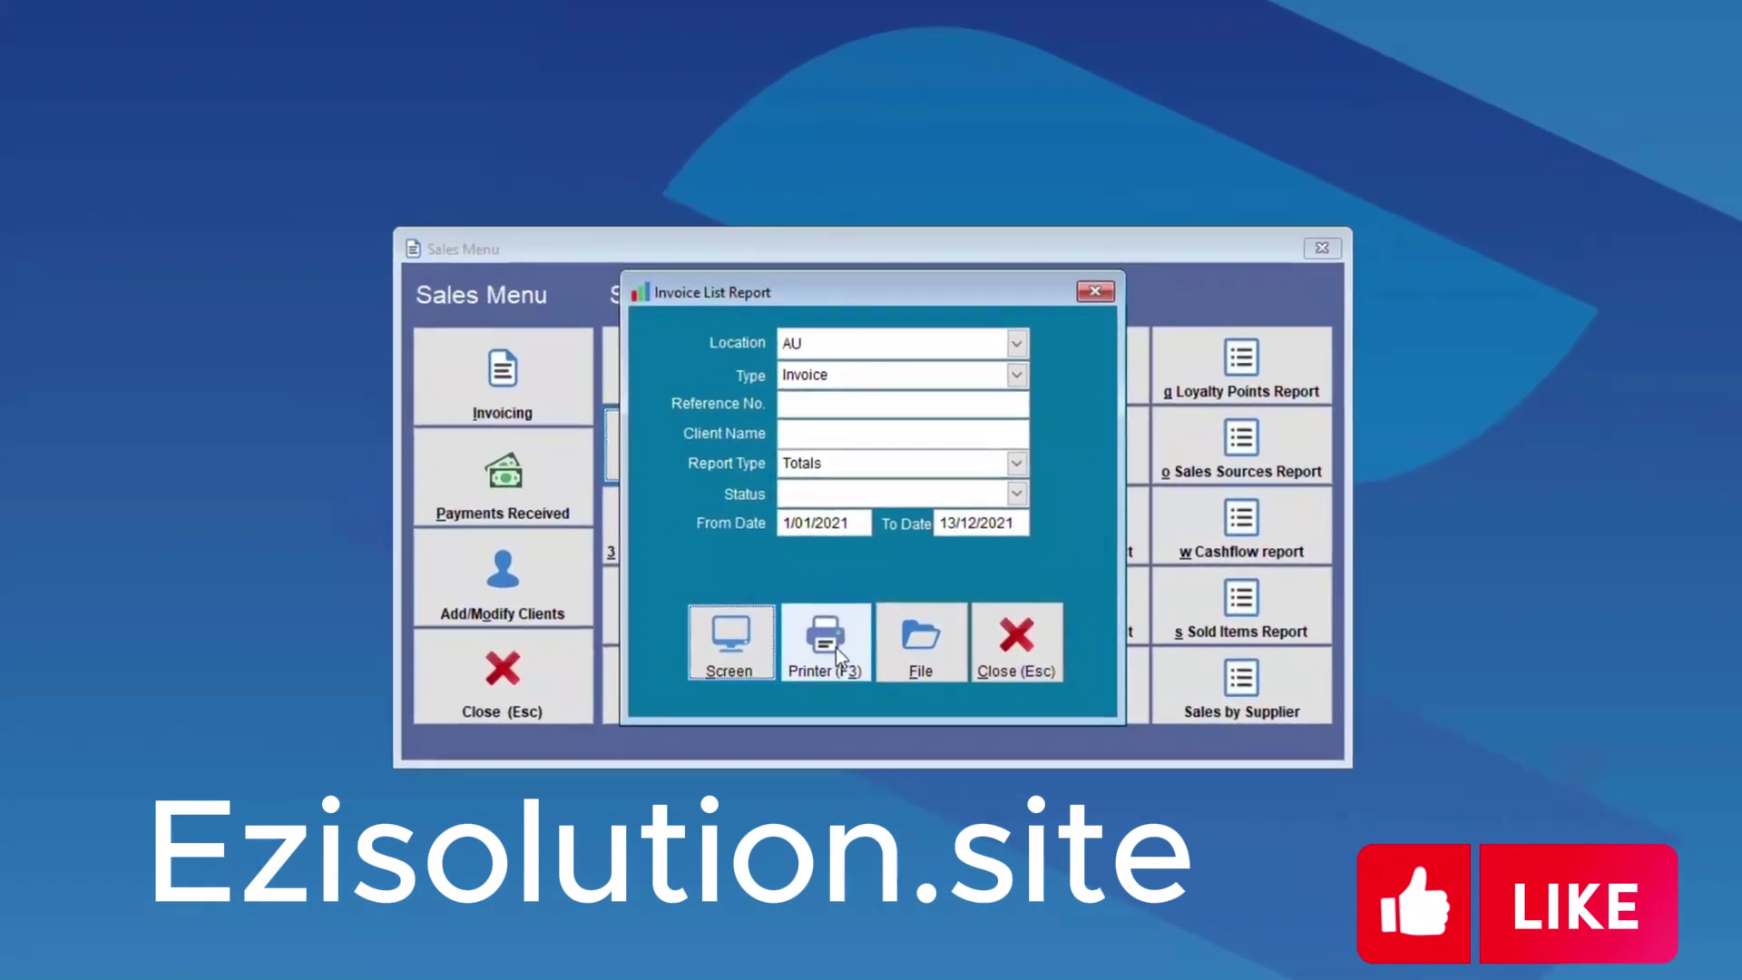
Send the report to the printer, then cancel the Print dialog.
{"action": "right_click", "coordinate": [829, 635]}
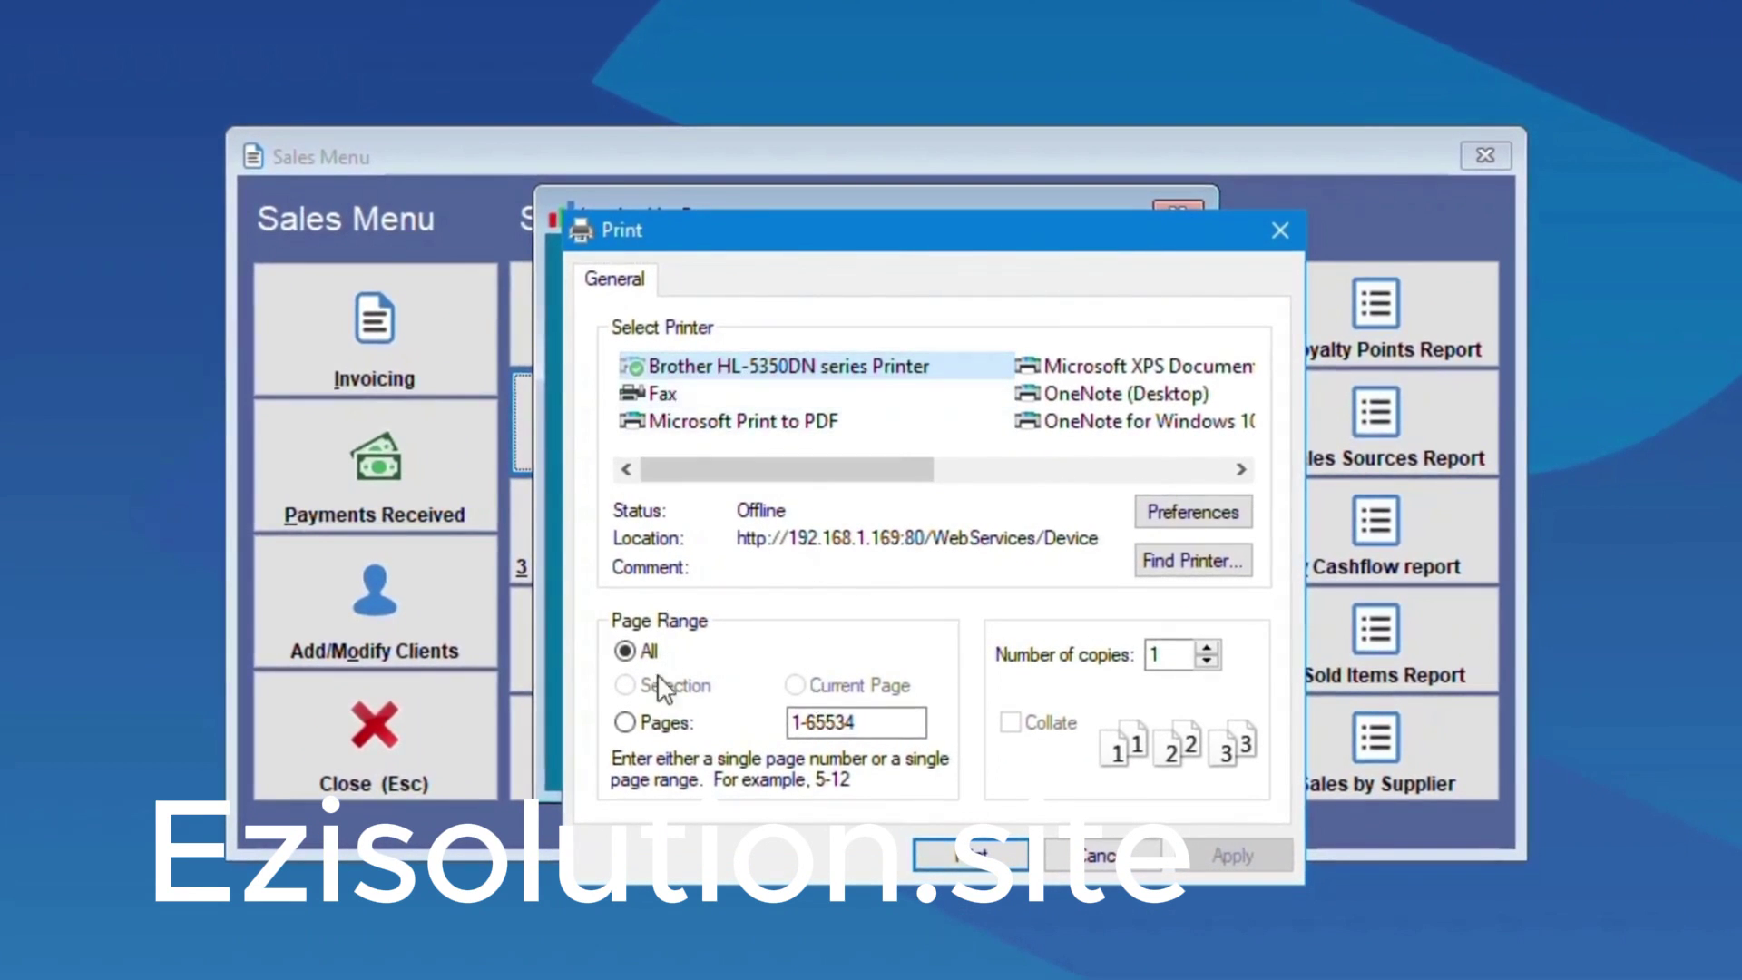
{"action": "left_click", "coordinate": [1089, 867]}
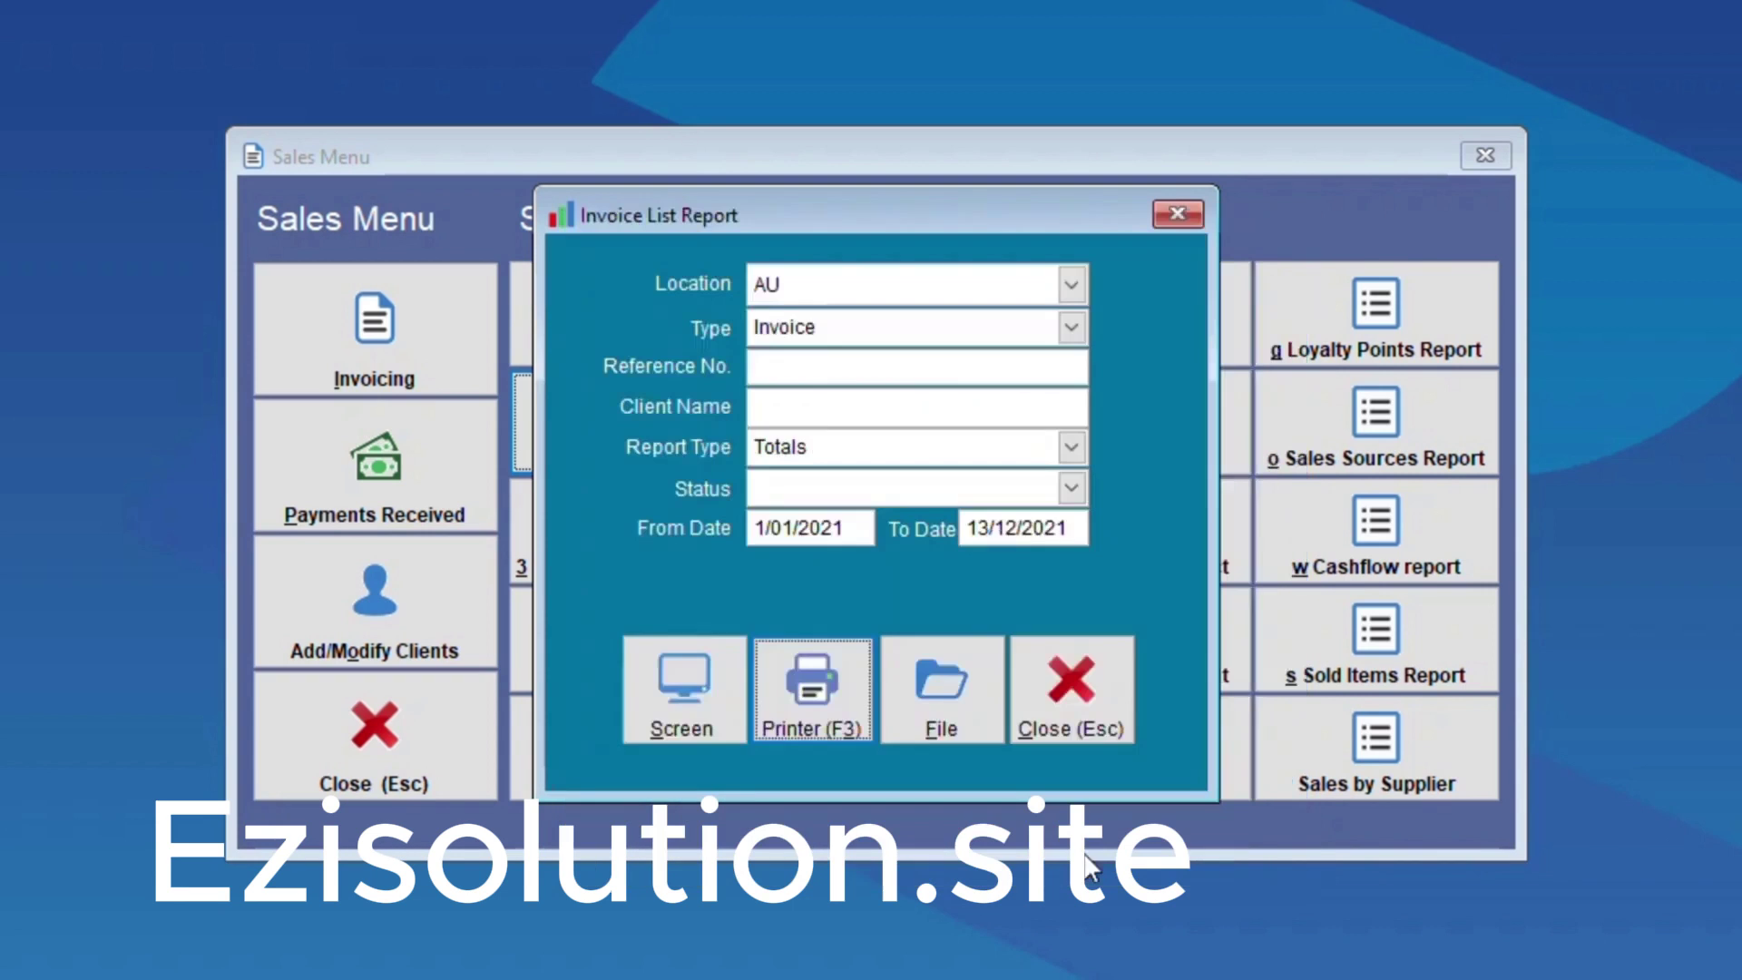
Cancel saving the report as a PDF file, then close the Invoice List Report and Sales Menu.
{"action": "left_click", "coordinate": [937, 699]}
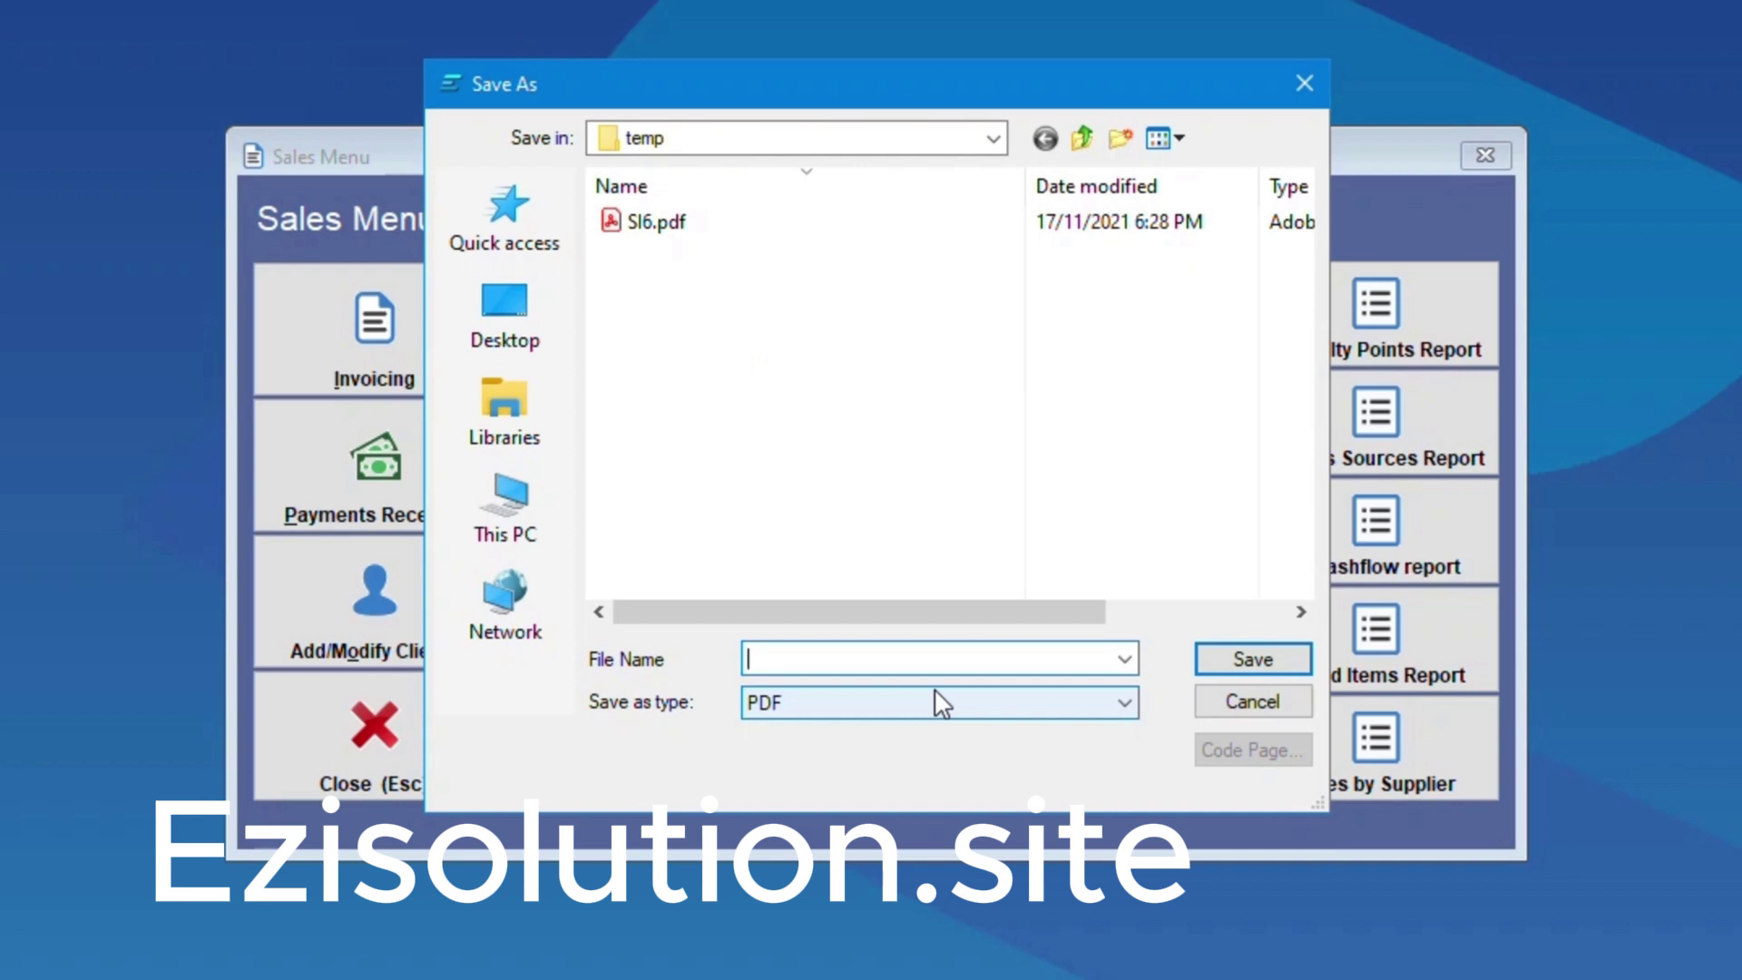
{"action": "left_click", "coordinate": [926, 703]}
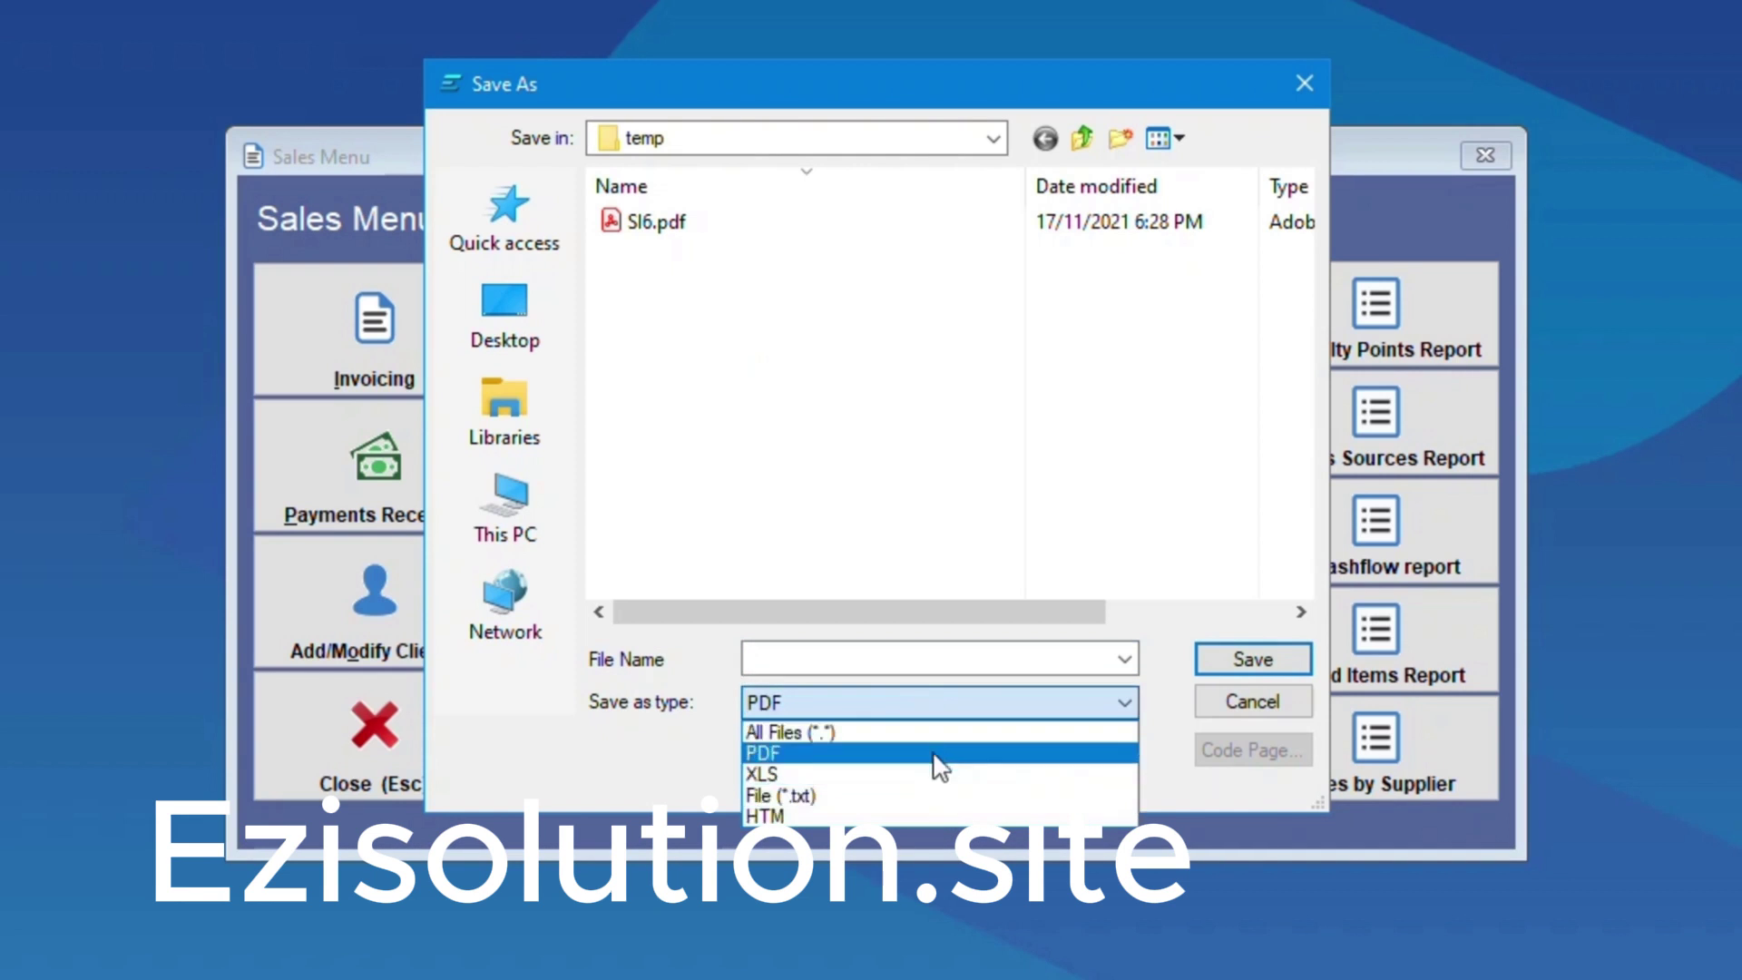
{"action": "left_click", "coordinate": [1236, 701]}
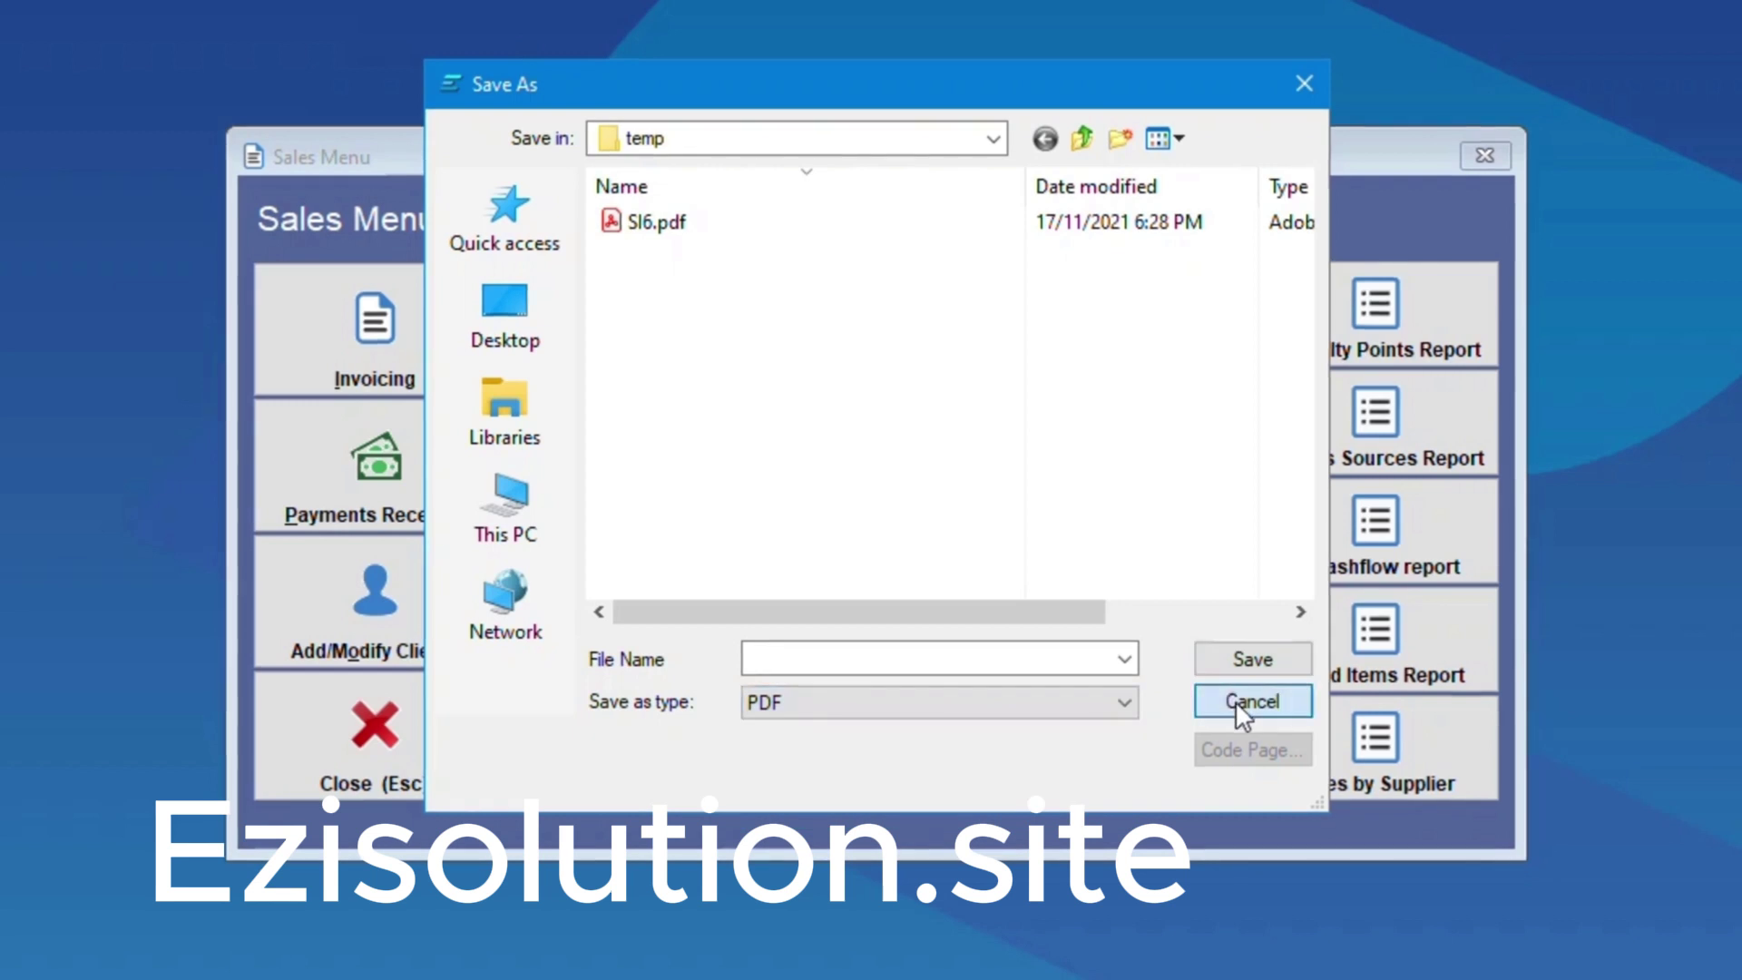
{"action": "left_click", "coordinate": [1236, 701]}
{"action": "left_click", "coordinate": [1085, 691]}
{"action": "key", "text": "Escape"}
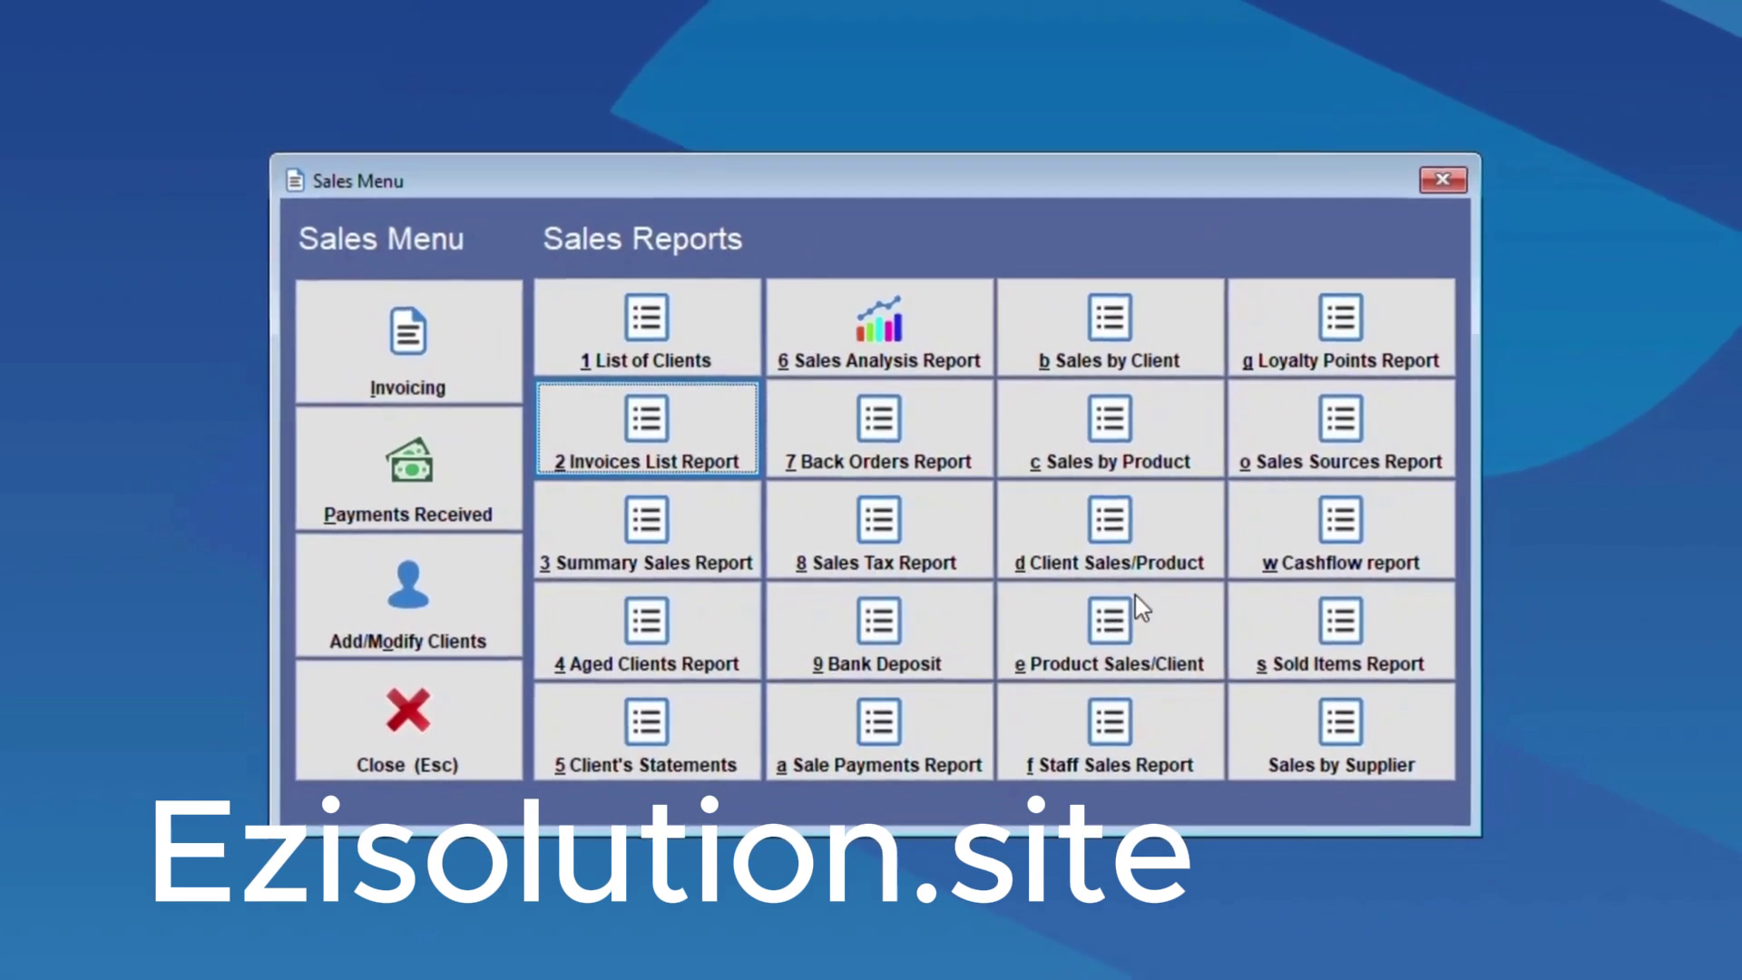